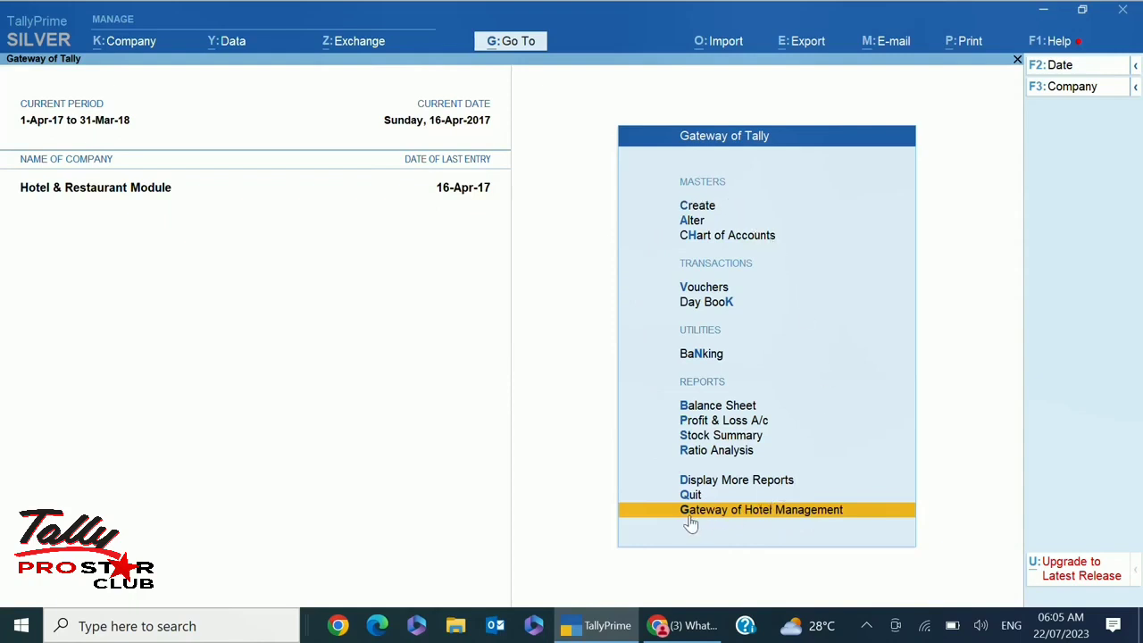
Open the Gateway of Hotel Management menu for the Hotel & Restaurant Module company
click(804, 521)
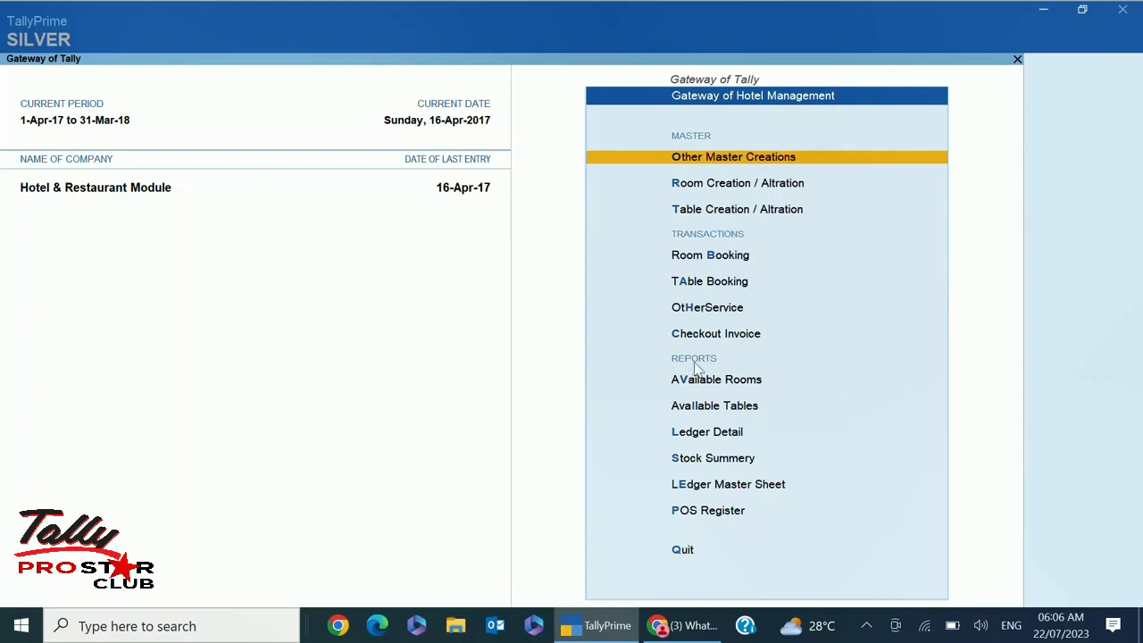
Show the RoomOccupancy list of room types from Other Master Creations
click(724, 159)
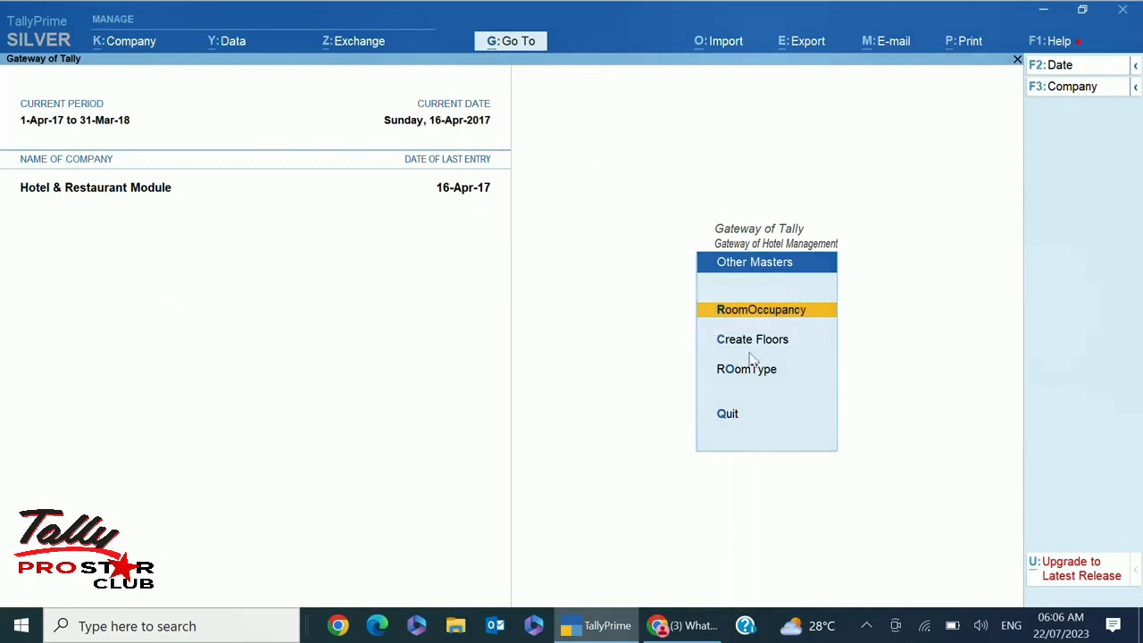
click(790, 378)
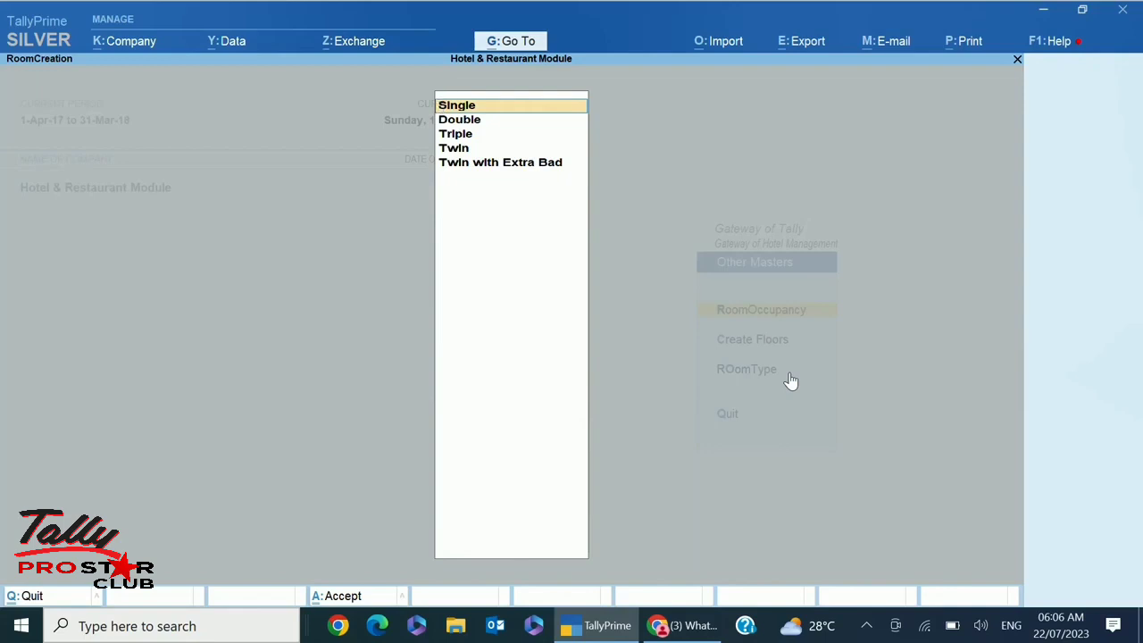
Review the room occupancy types and the existing floors list
key(Down)
key(Down)
key(Down)
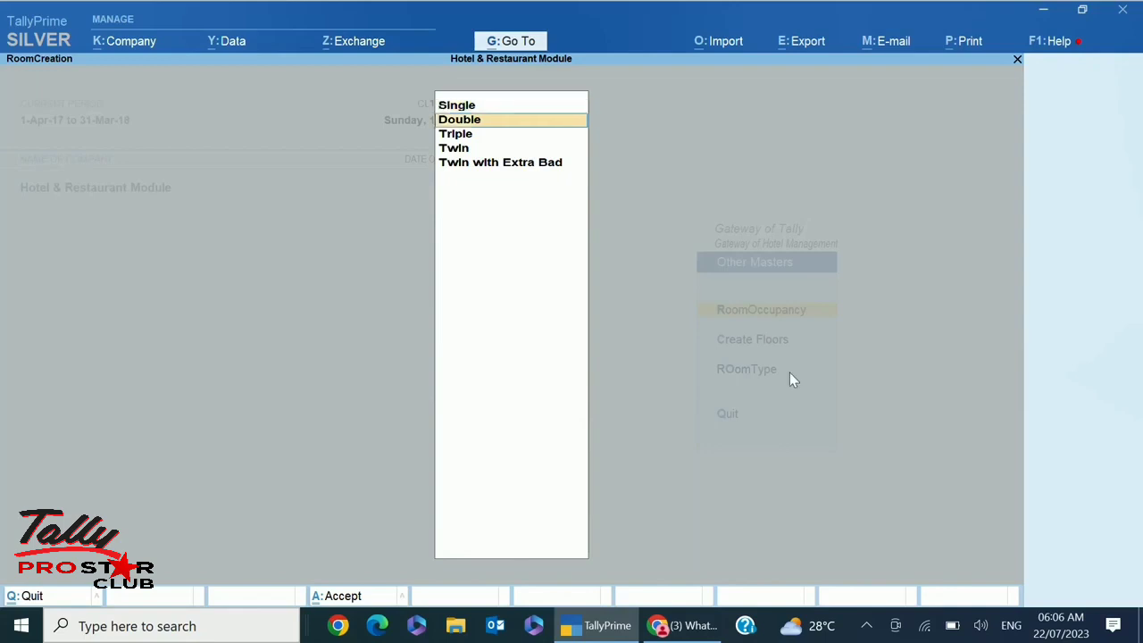
key(Down)
key(Down)
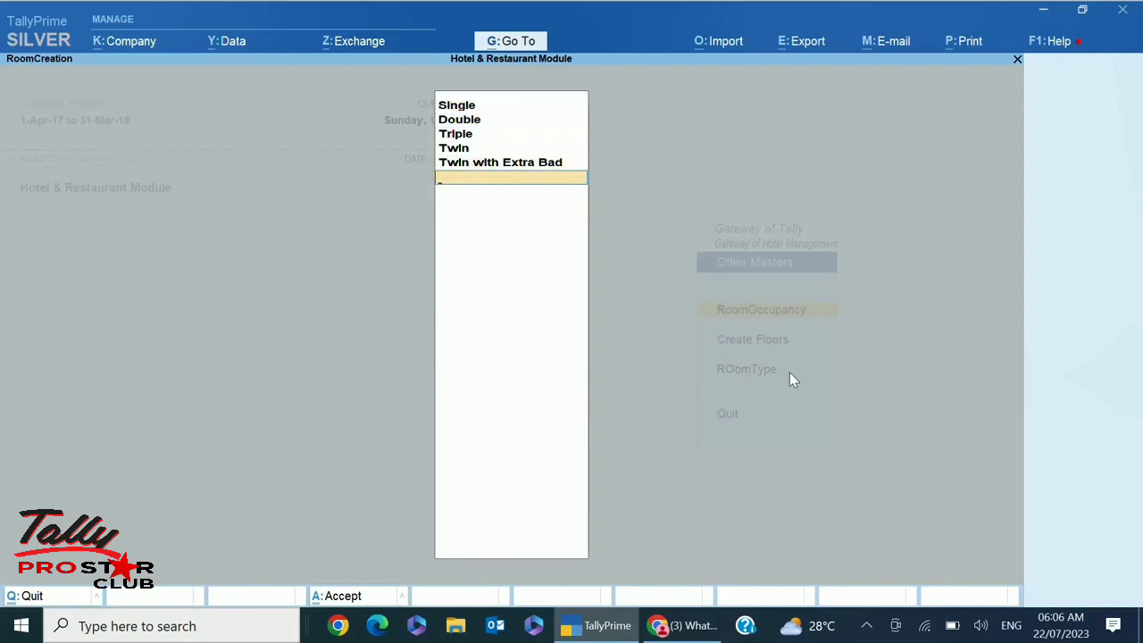
key(Escape)
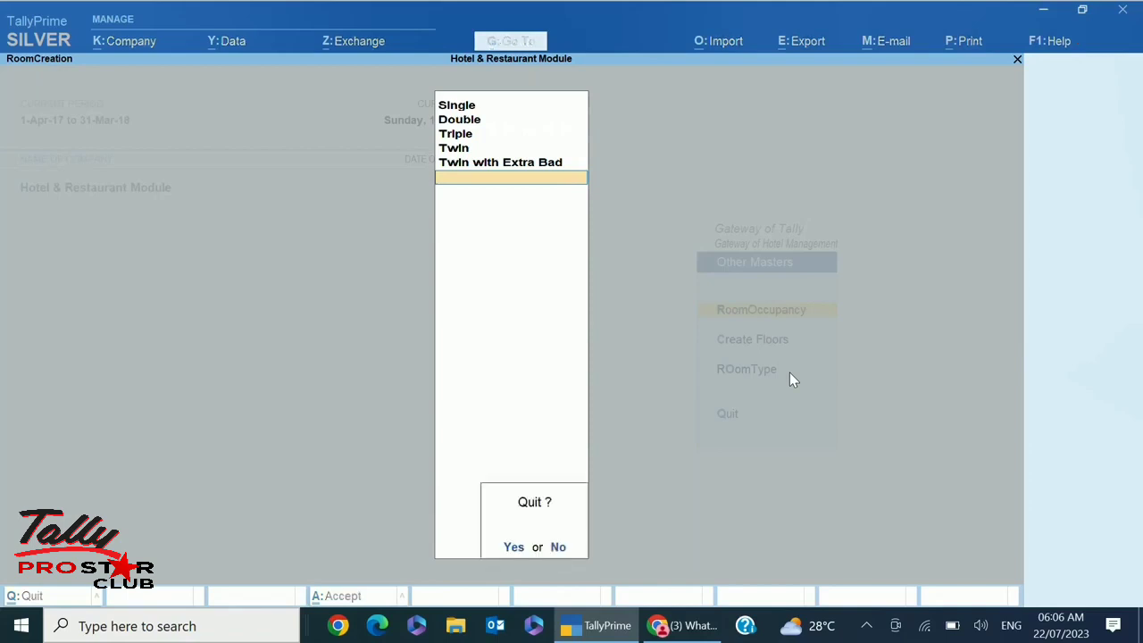
key(Return)
key(Down)
key(Return)
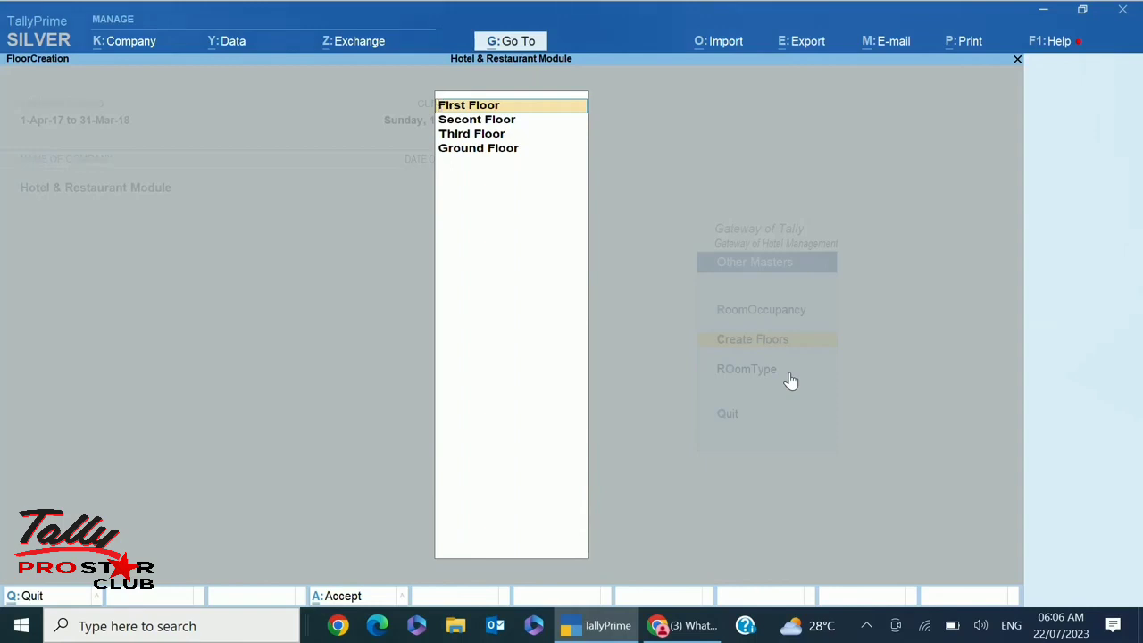
key(Return)
key(Return)
key(Return)
key(Return)
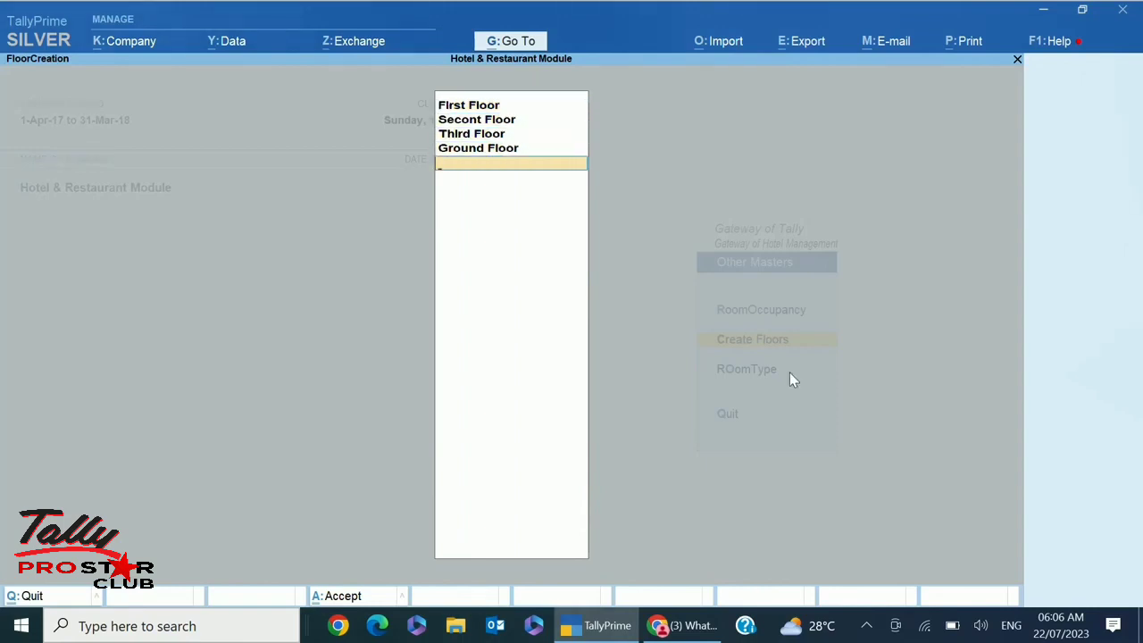
key(Escape)
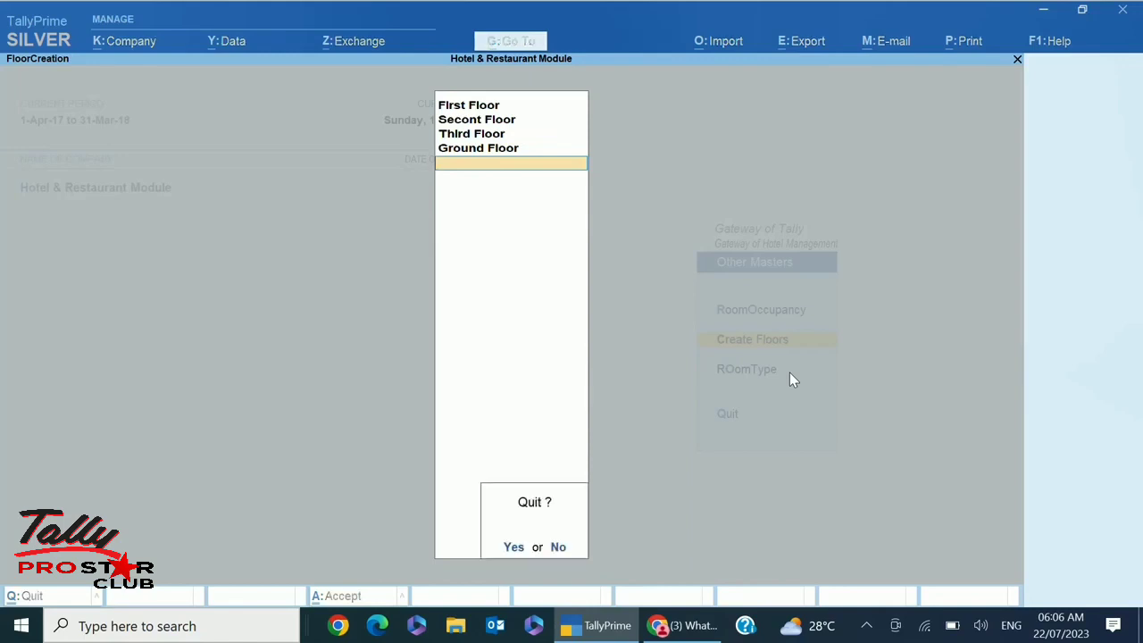
key(y)
Browse the room booking sources (Own, OYO, Goibibo, MakeMyTrip) and return to the hotel menu
click(791, 380)
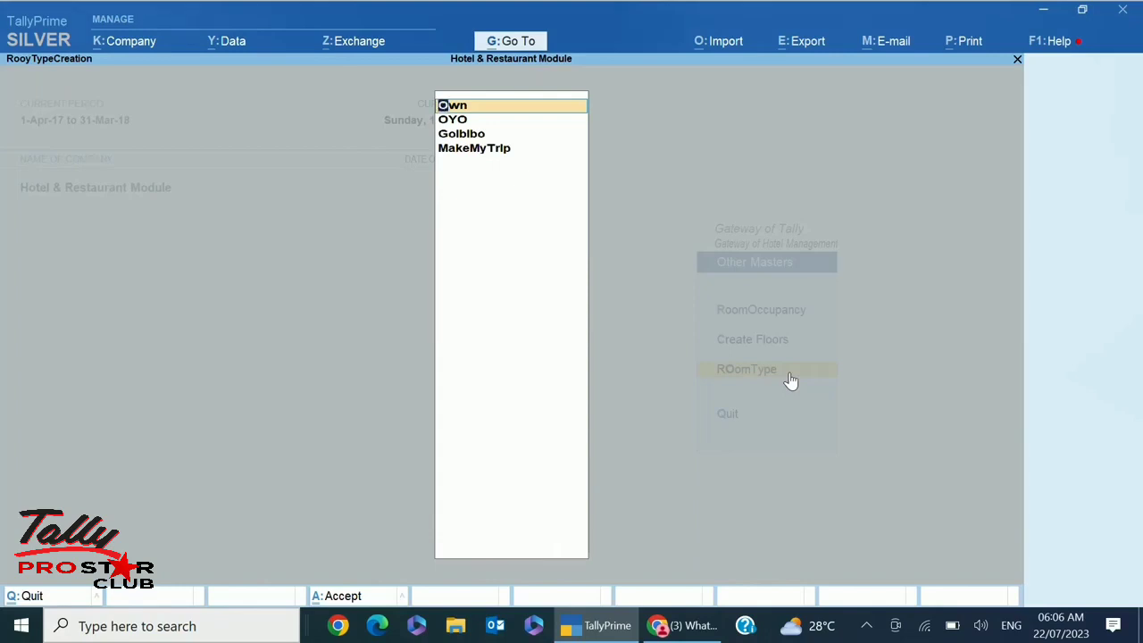
key(Down)
key(Down)
key(Down)
key(Down)
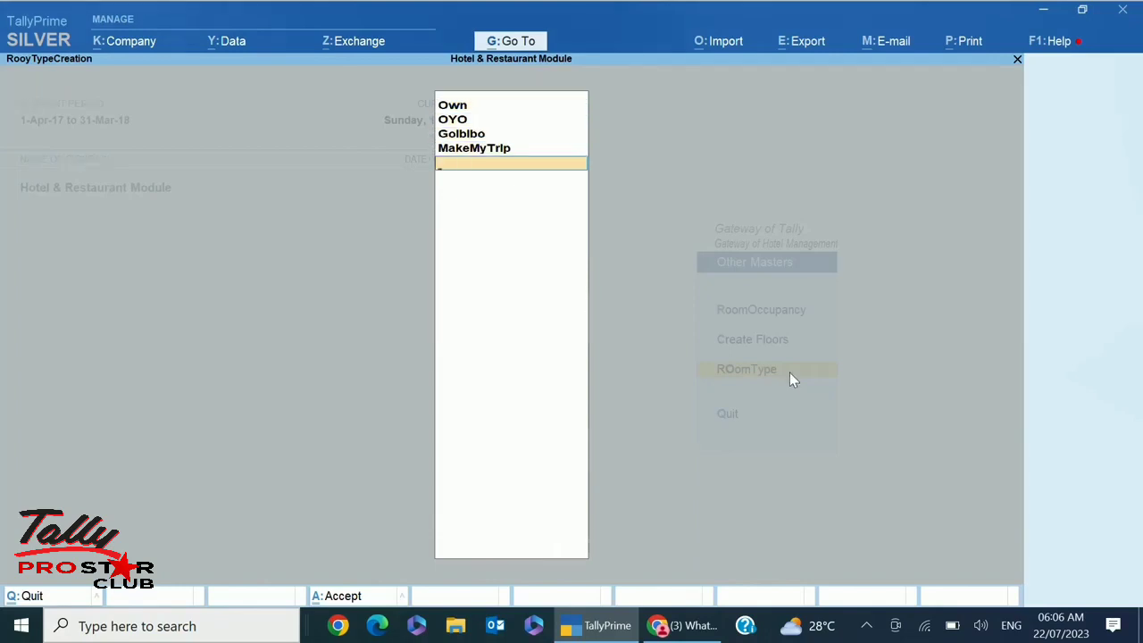
key(Escape)
key(Return)
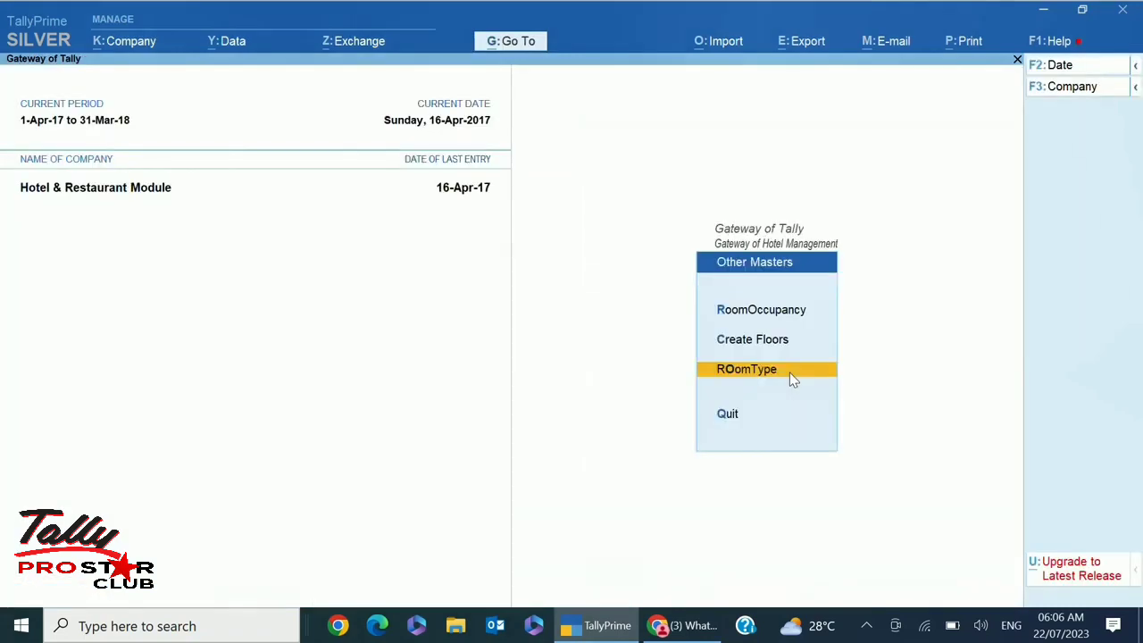
key(Escape)
key(Down)
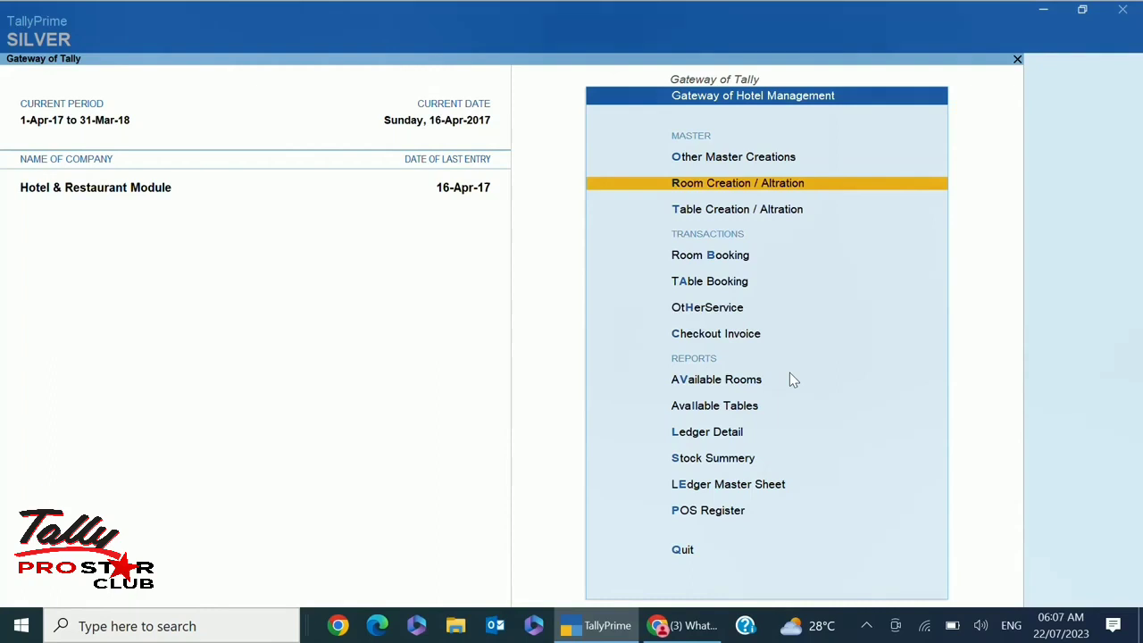
key(Return)
key(Down)
key(Down)
key(Return)
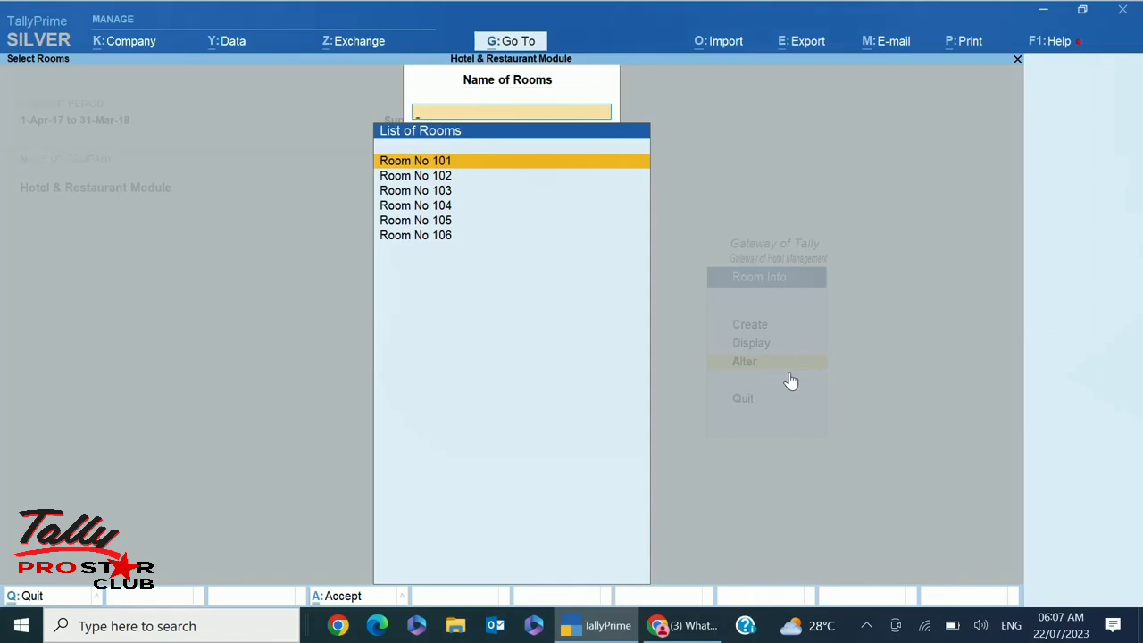
key(Escape)
key(Escape)
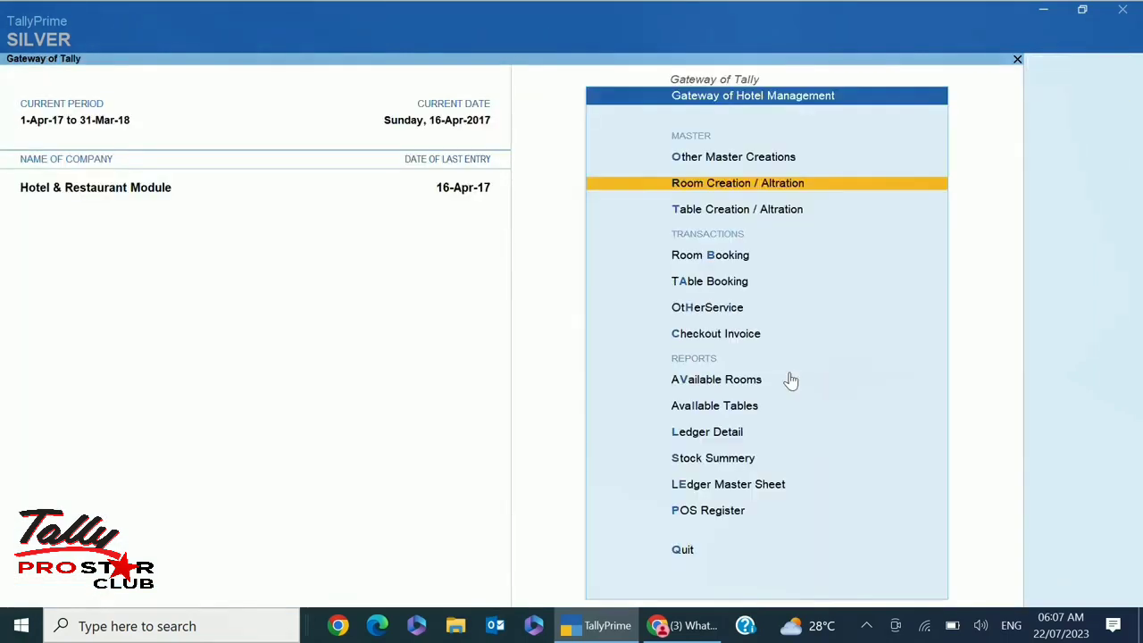
key(Down)
key(Return)
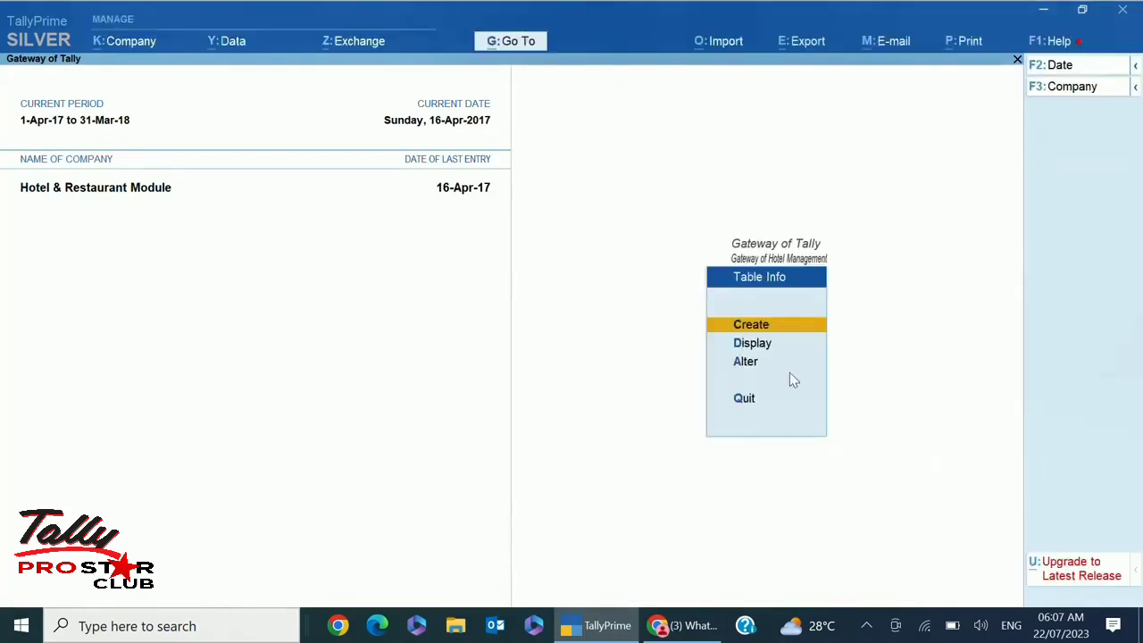
key(Down)
key(Down)
key(Return)
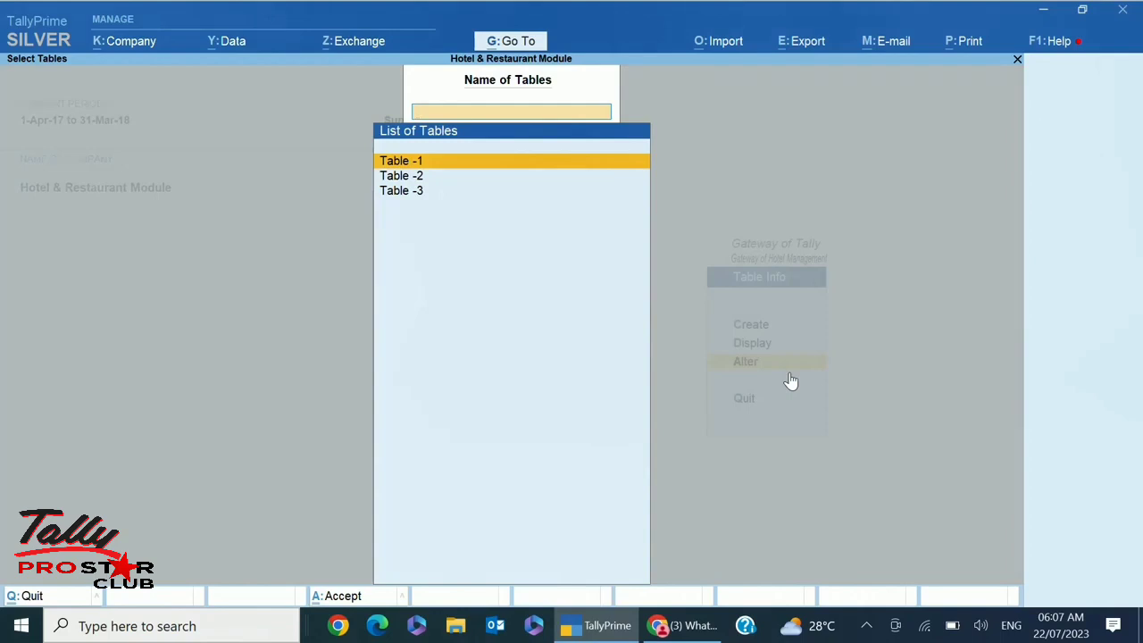
key(Escape)
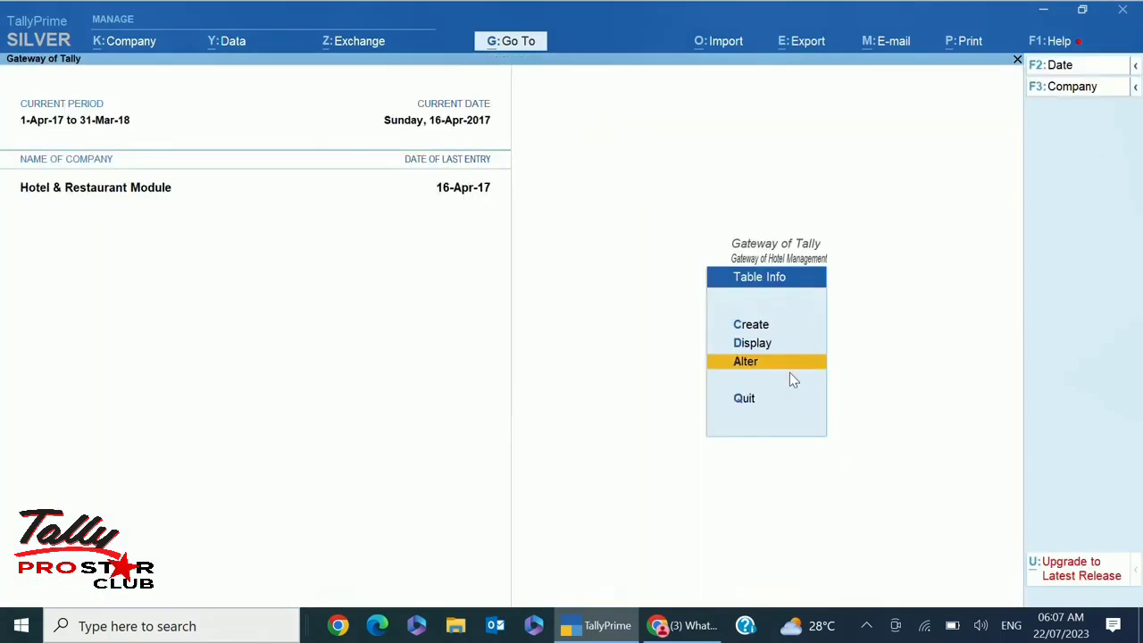
key(Escape)
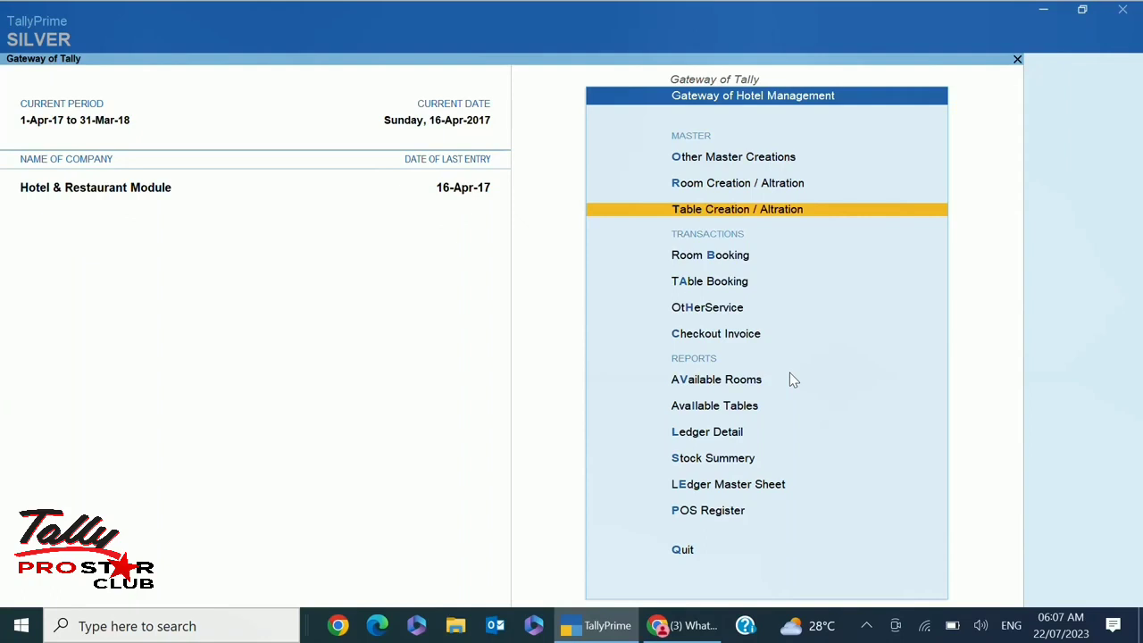
Look over the Transactions options and start a new Room Booking voucher, No. TINN/11
key(Down)
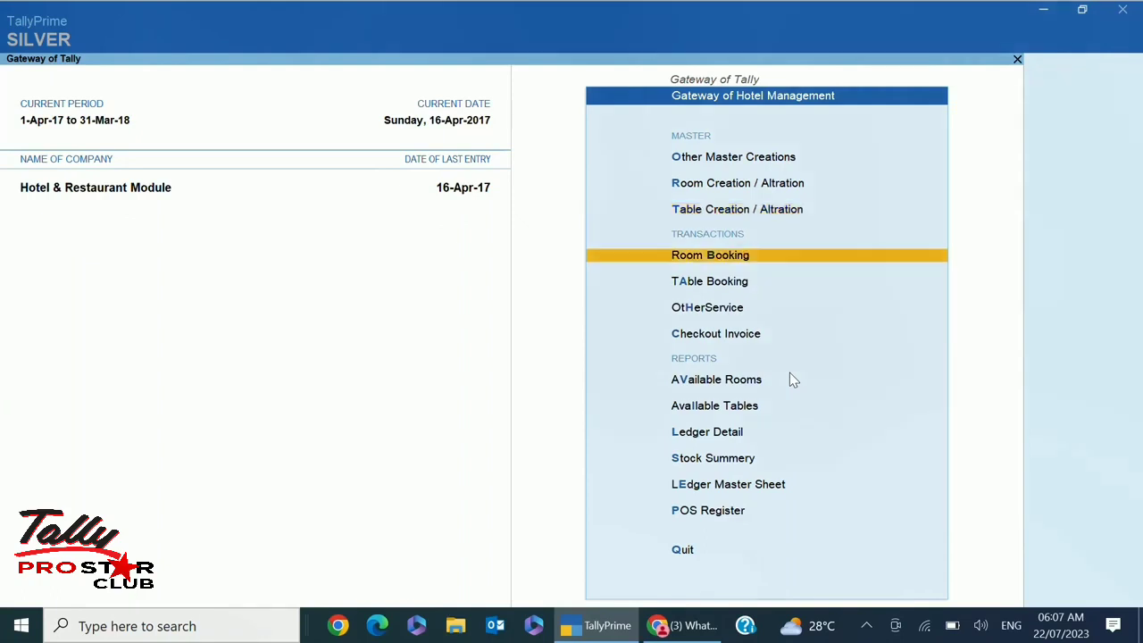
key(Down)
key(Down)
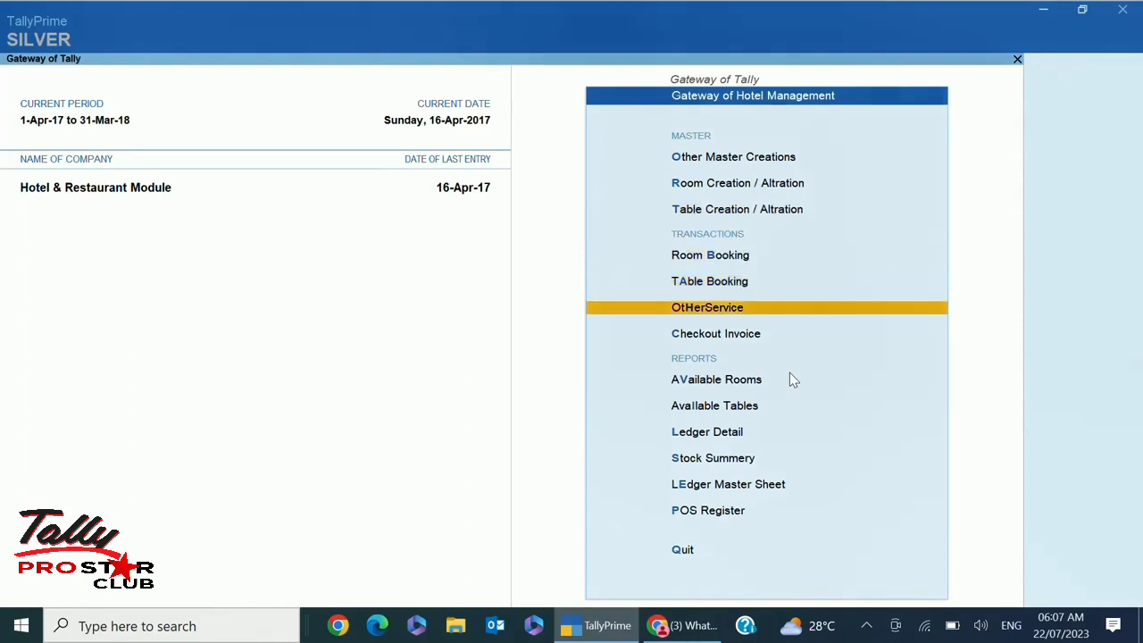
key(Down)
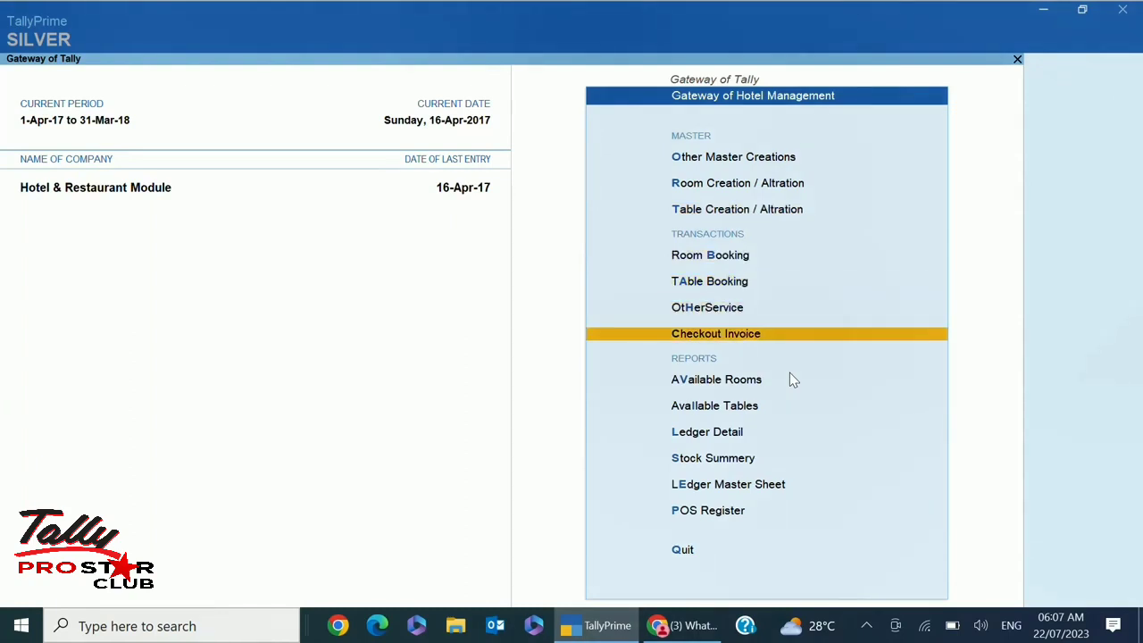
key(Up)
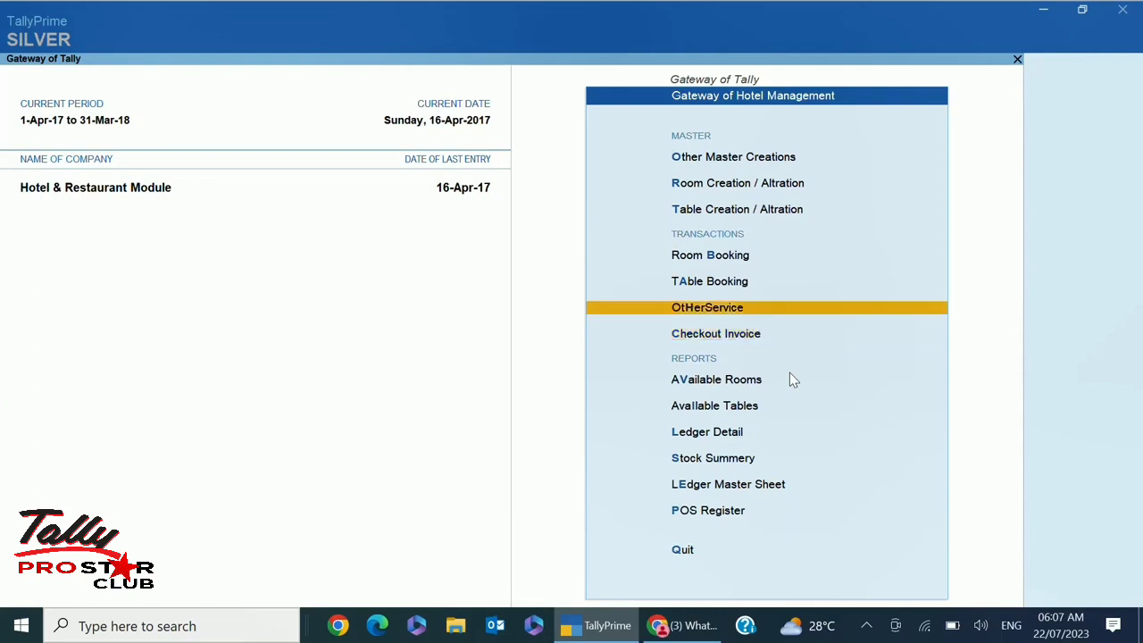
key(Up)
key(Up)
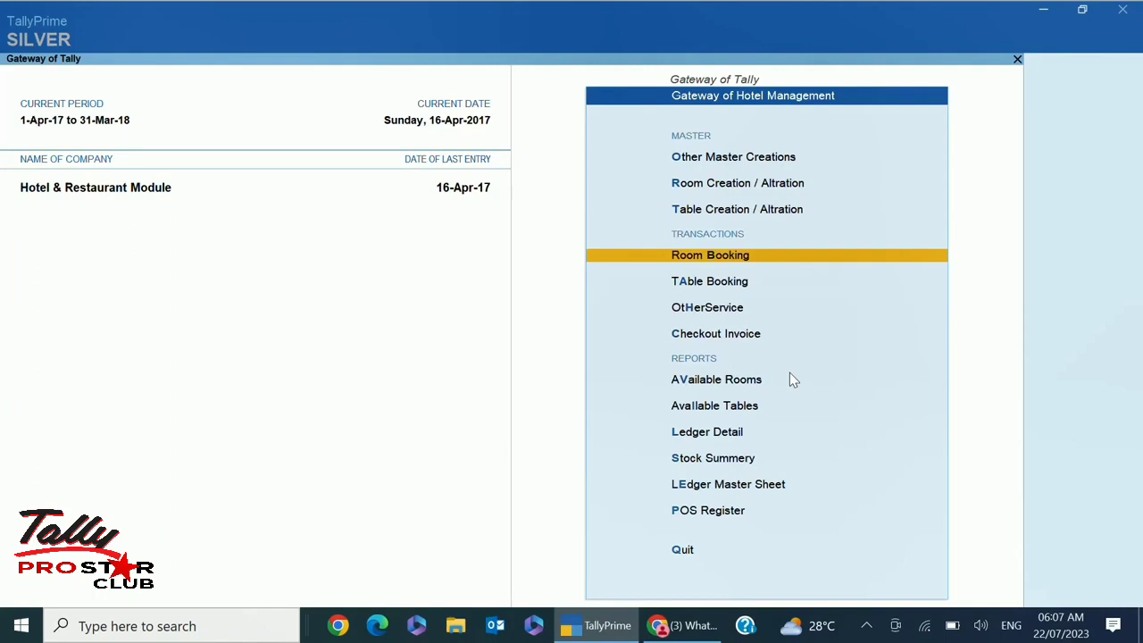
key(Down)
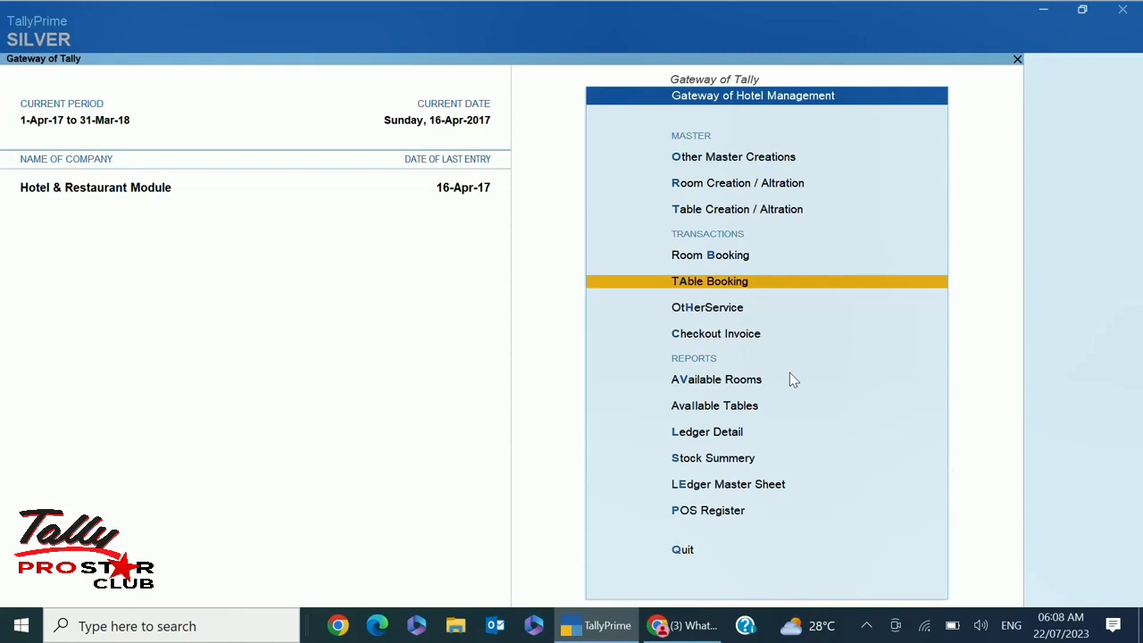
key(Up)
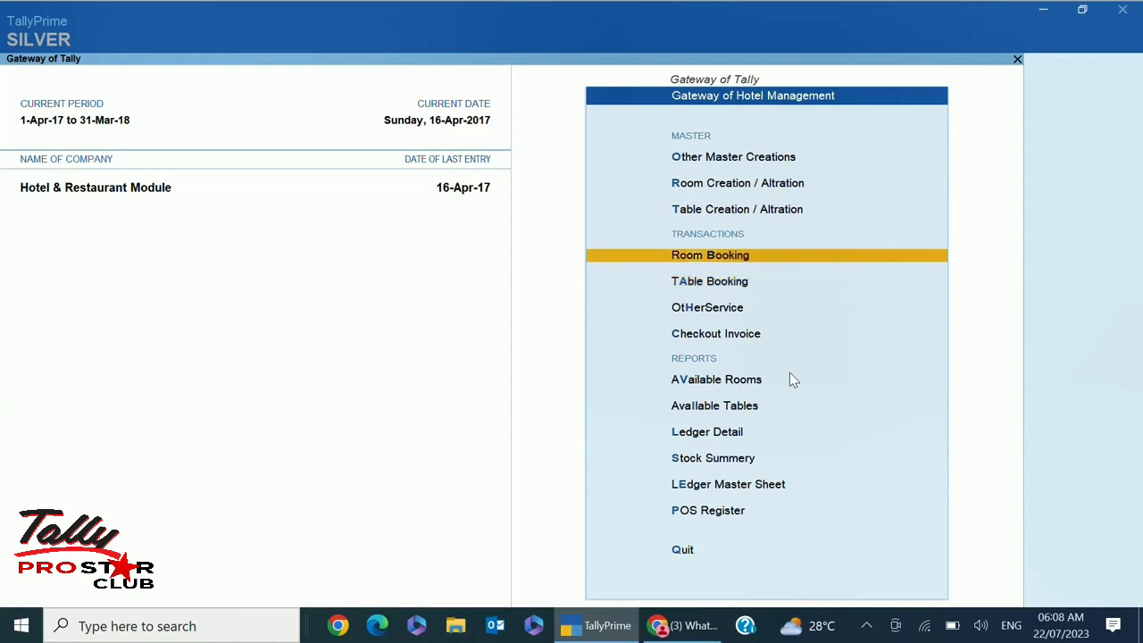
key(Down)
key(Down)
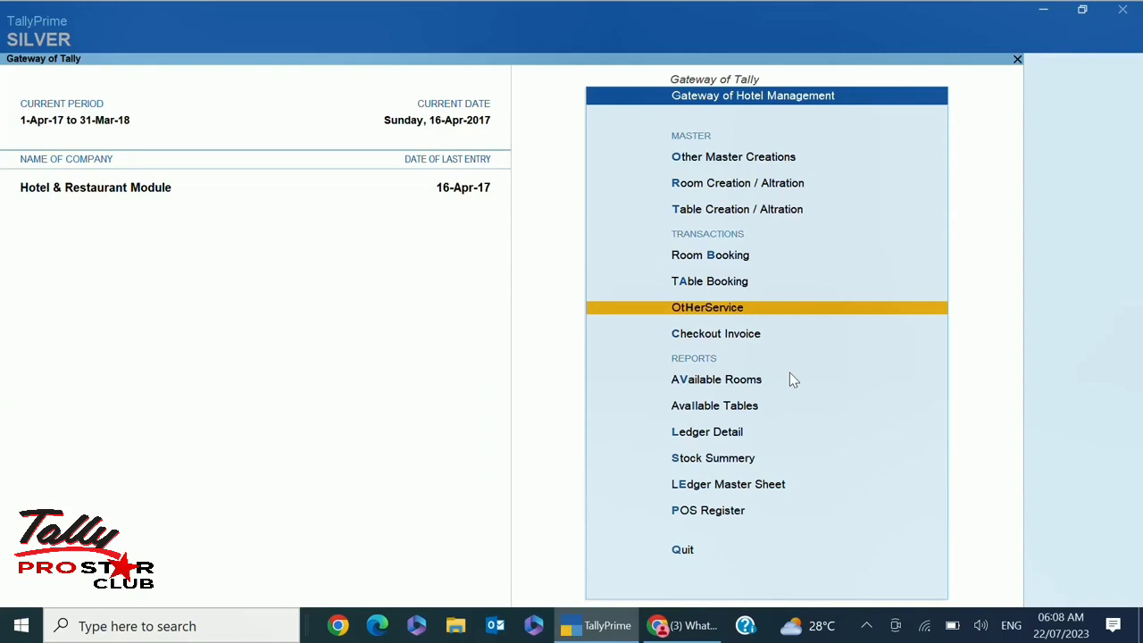
key(Down)
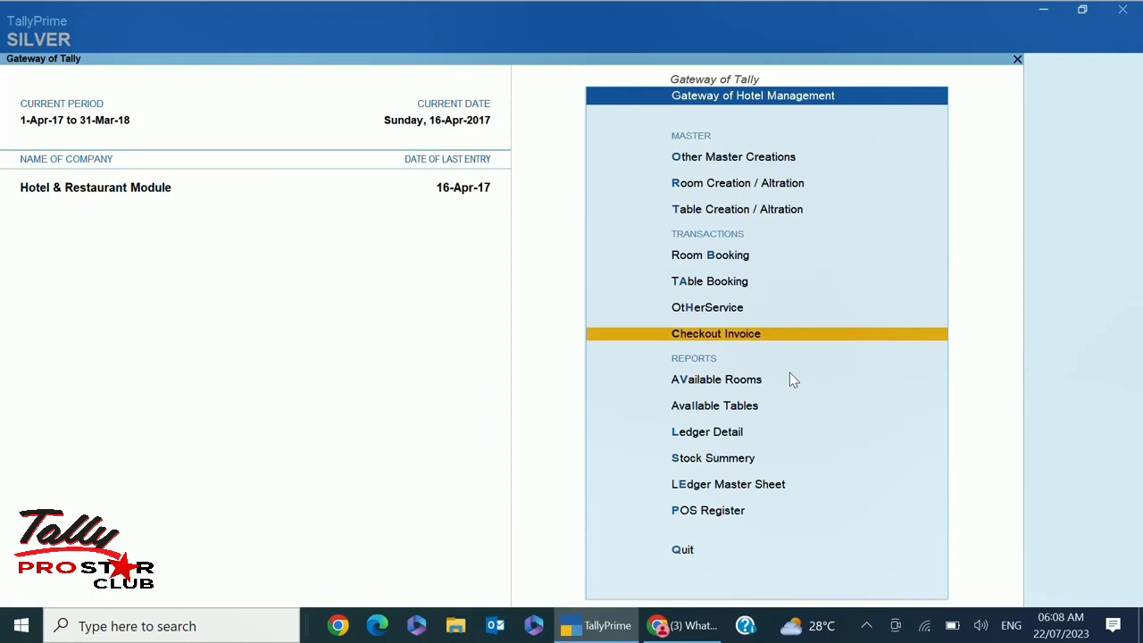
key(Up)
key(Up)
key(Up)
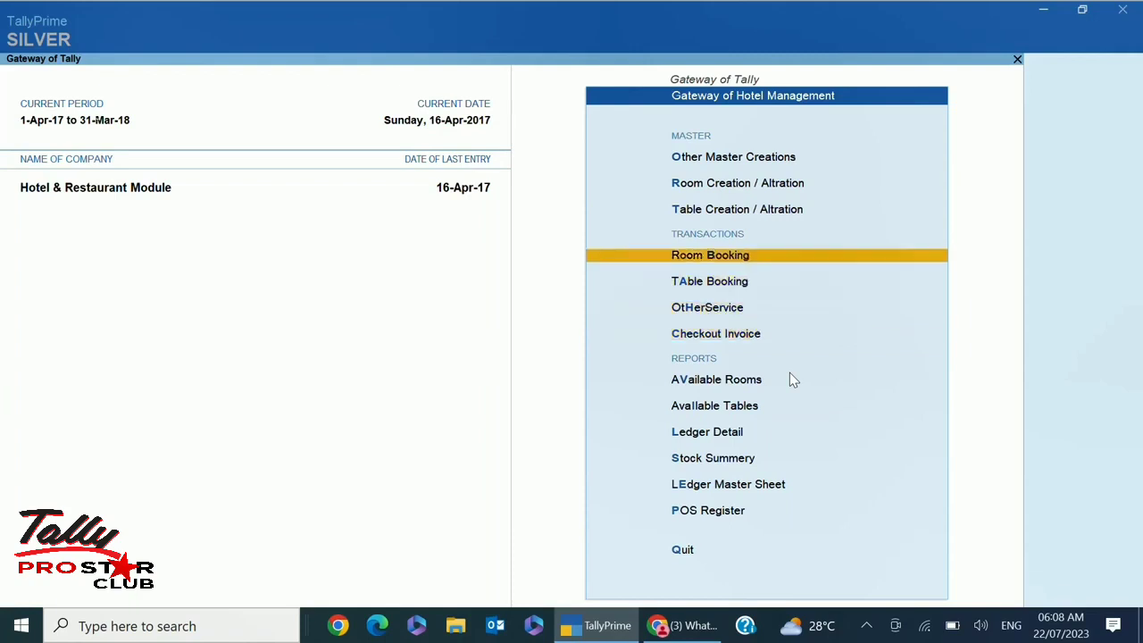
key(Return)
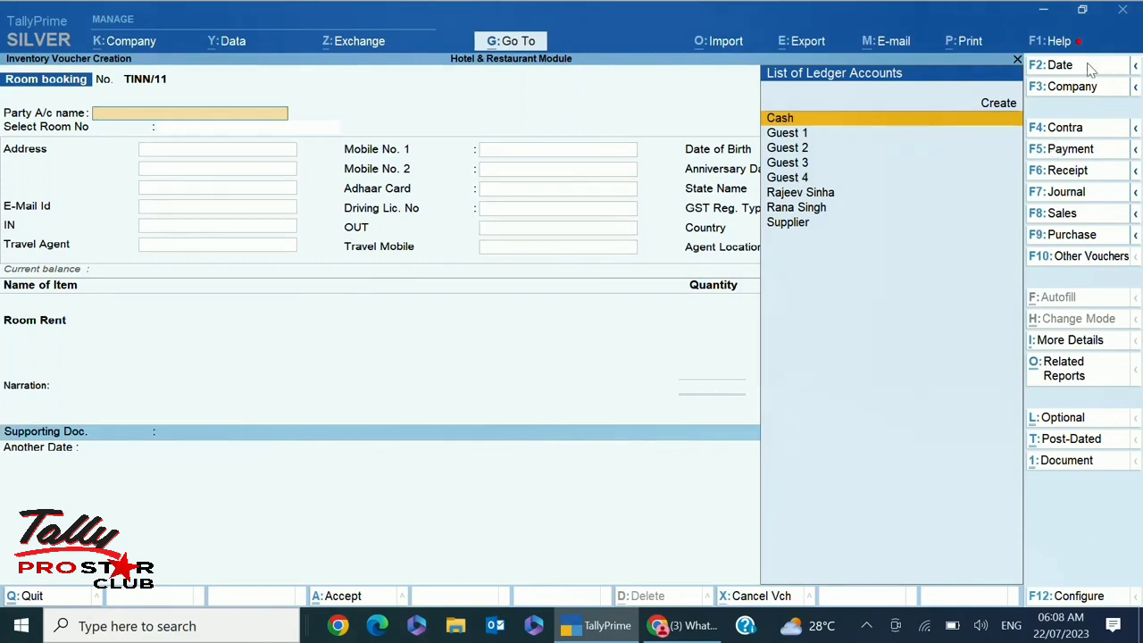
click(1057, 66)
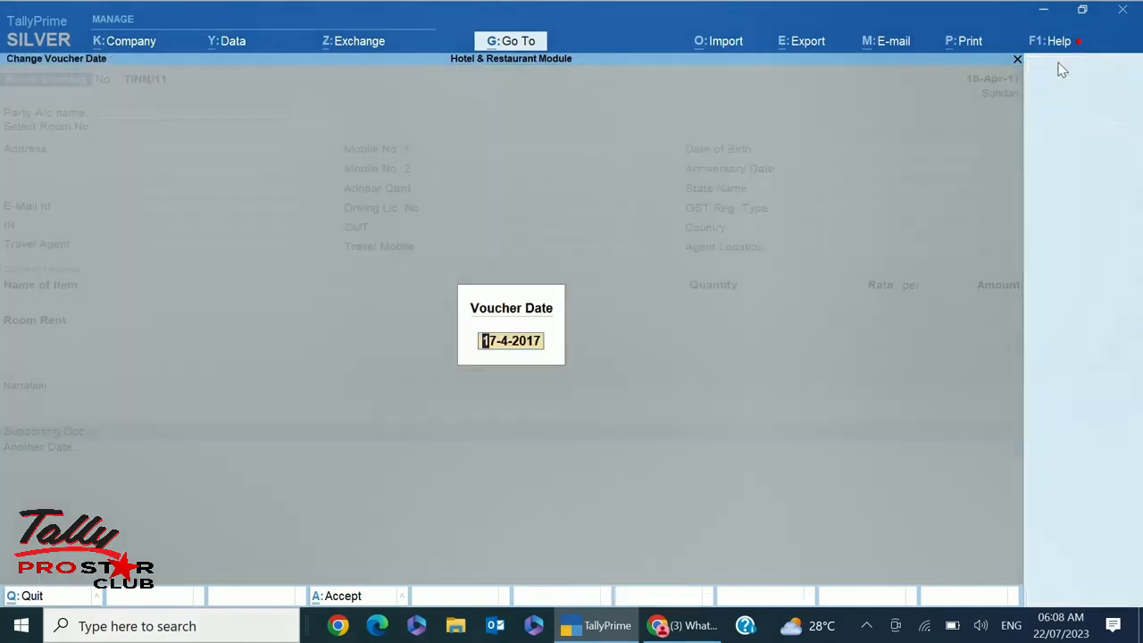
key(Return)
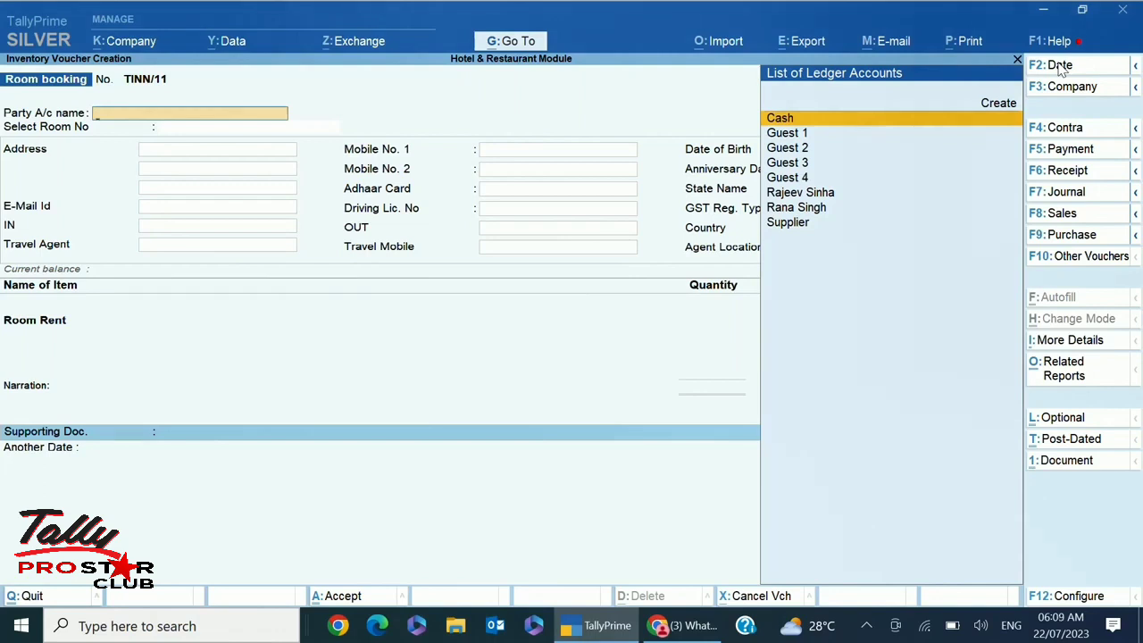
key(Down)
key(Down)
key(Down)
key(Down)
key(Down)
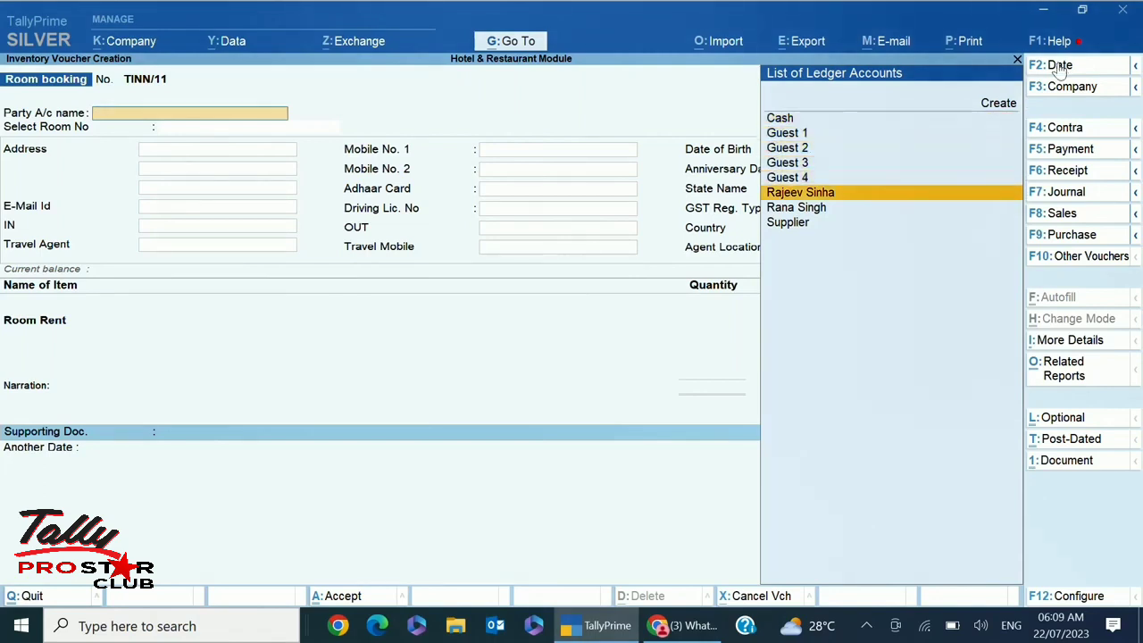
key(Down)
key(Down)
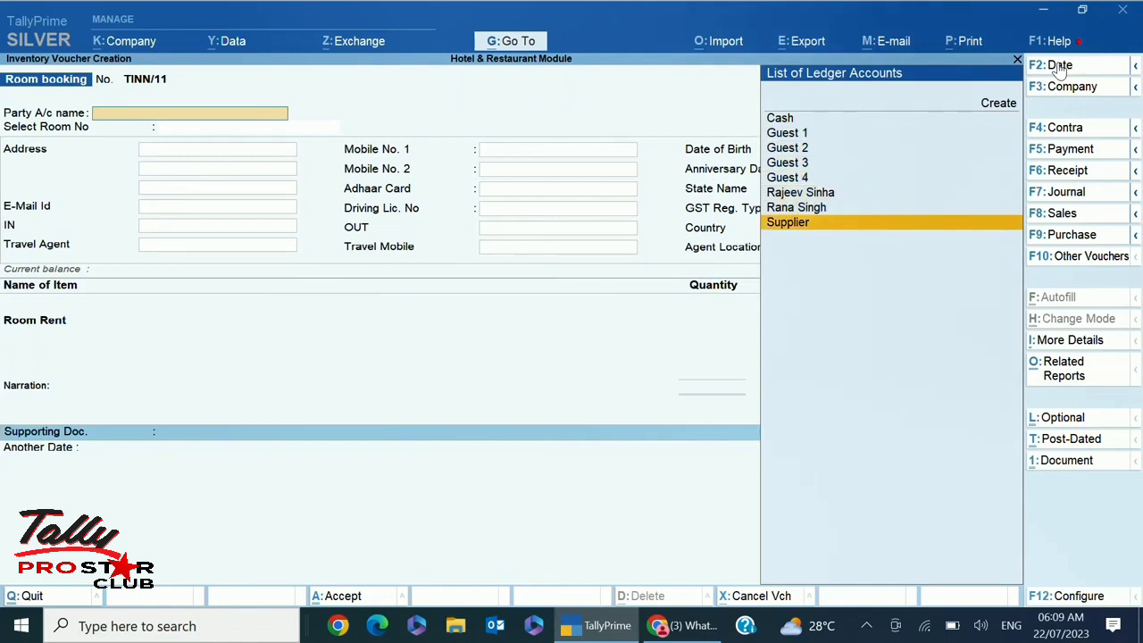
key(Up)
key(Up)
key(Up)
key(Up)
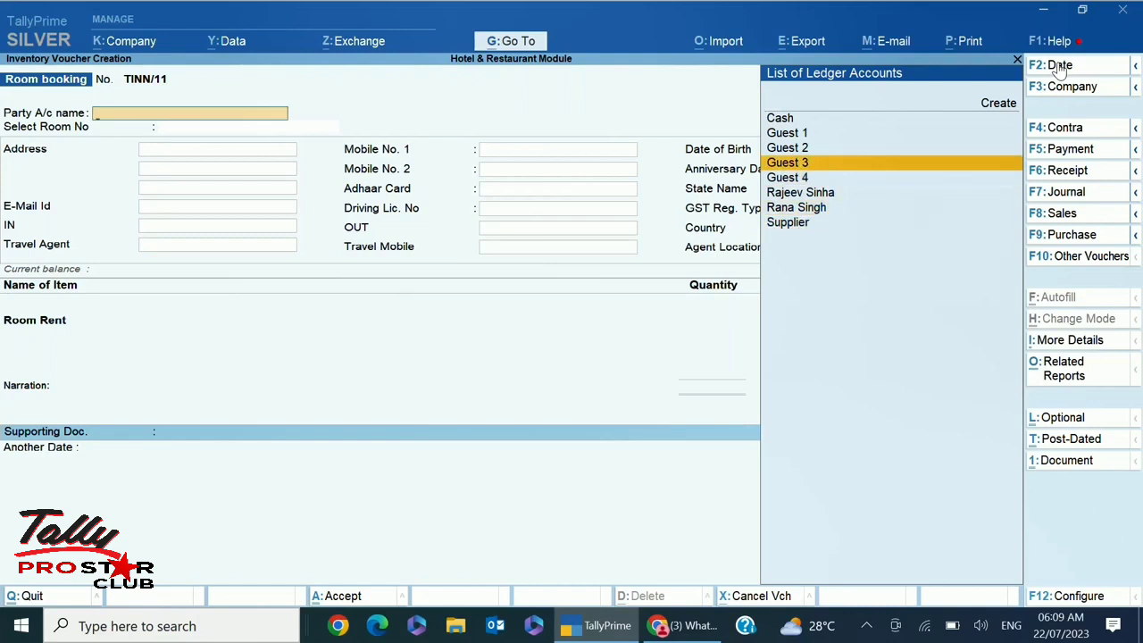
key(Up)
key(Up)
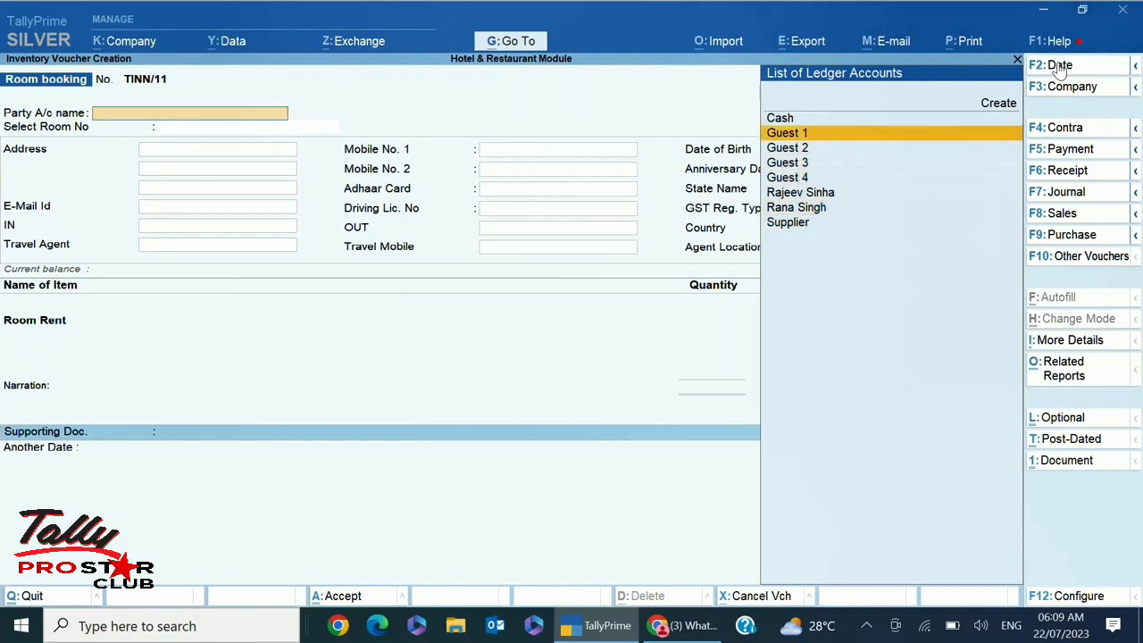
Create ledger Guest 5 with the guest's mailing address, state and pincode
key(alt+c)
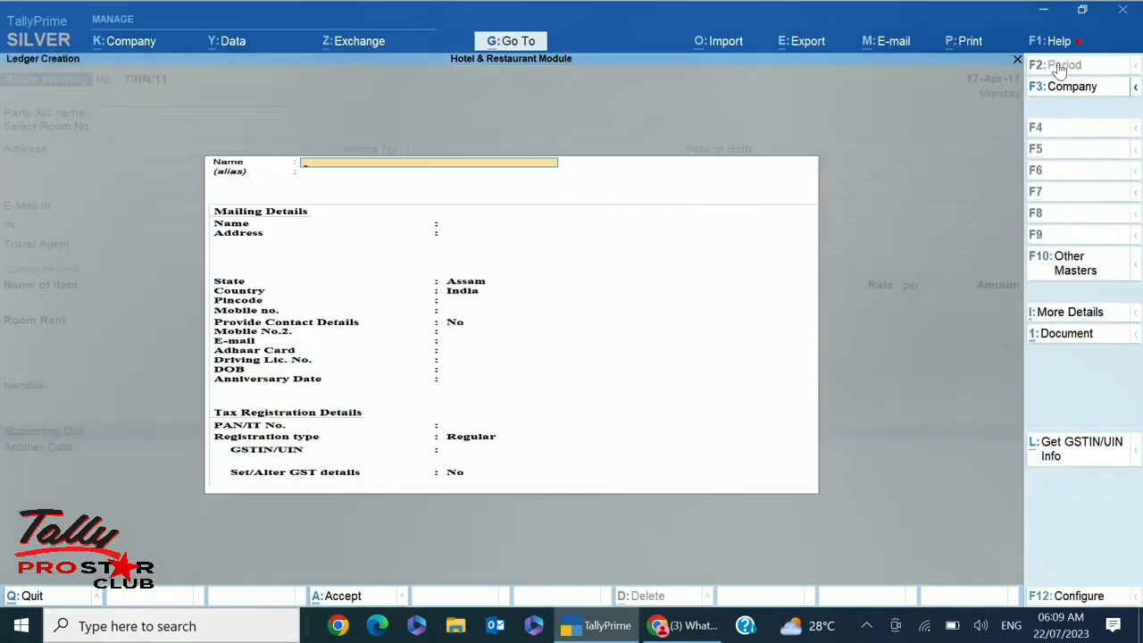
text(Guest5)
key(BackSpace)
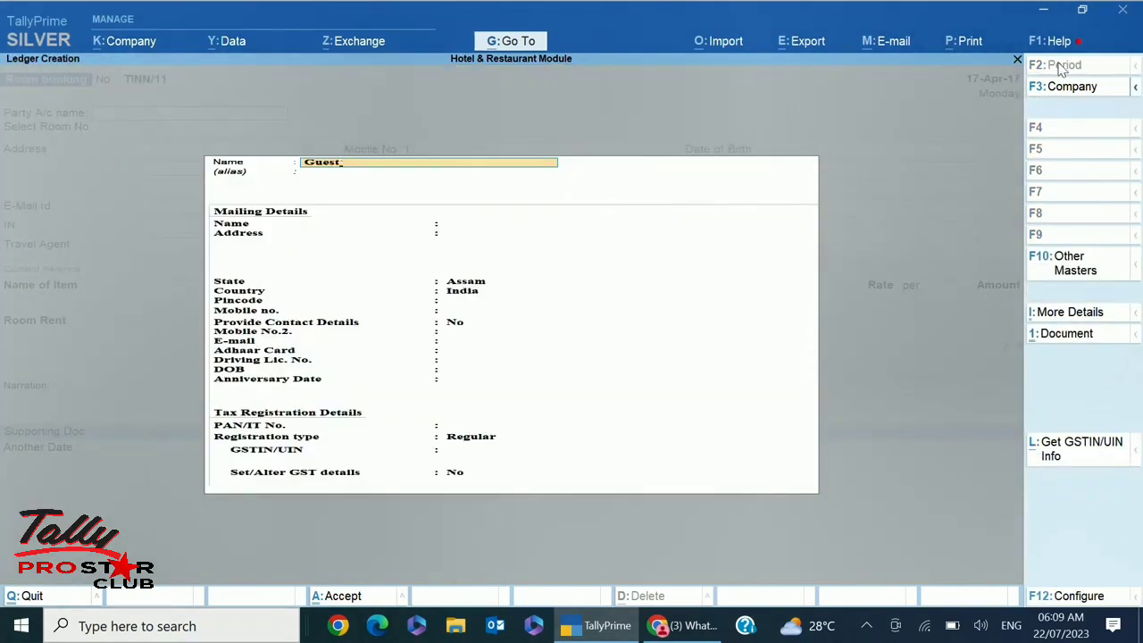
text(5)
key(Return)
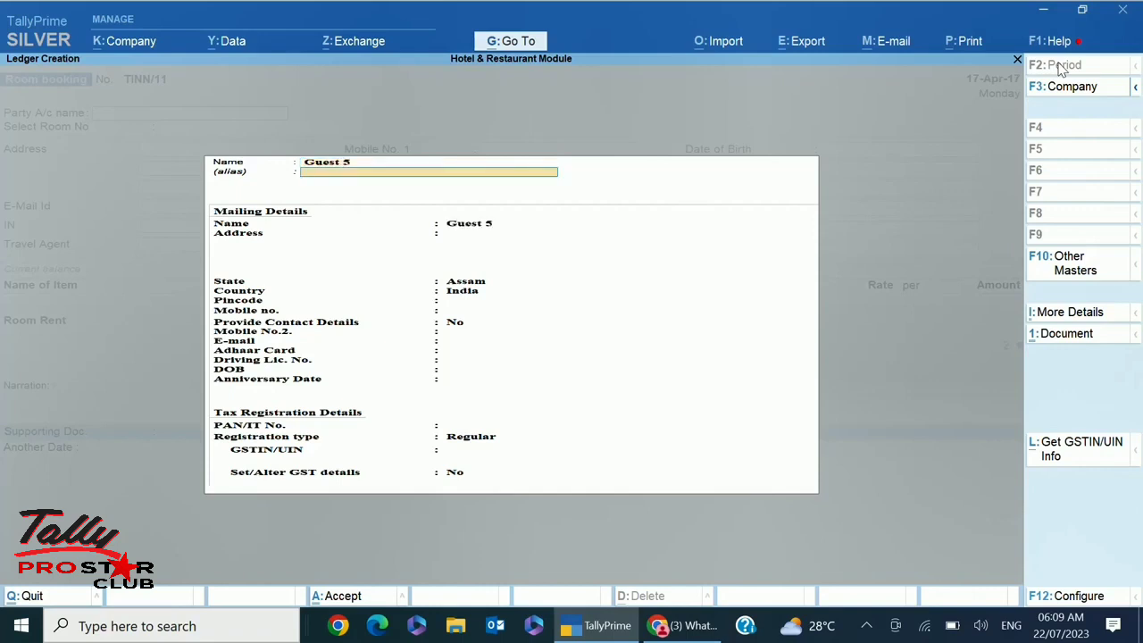
key(Return)
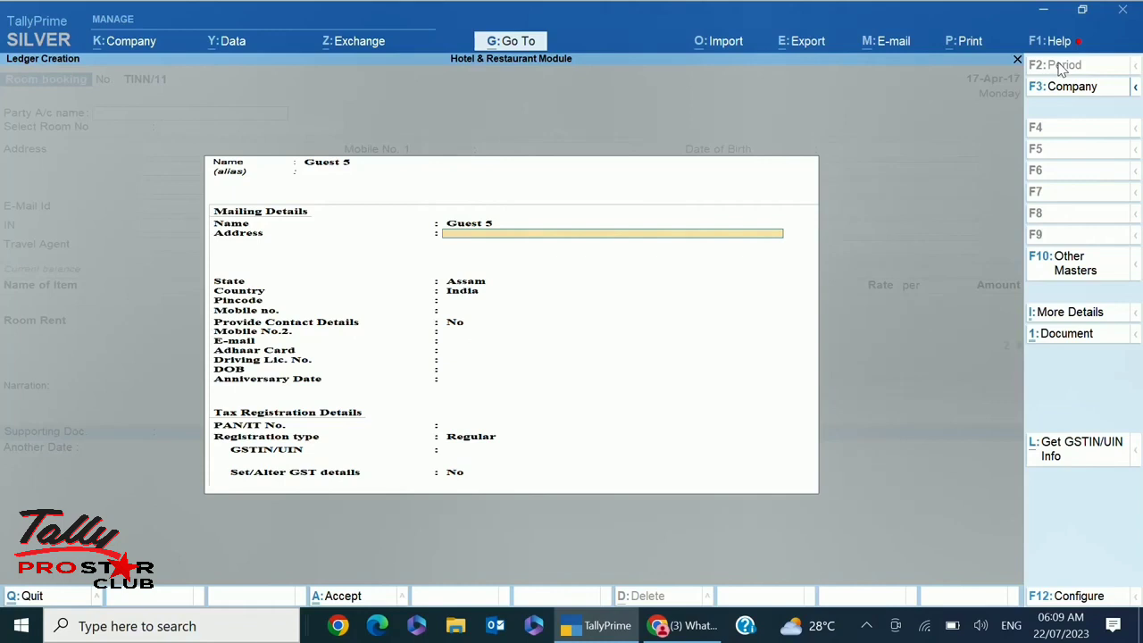
text(Ullubari)
key(Return)
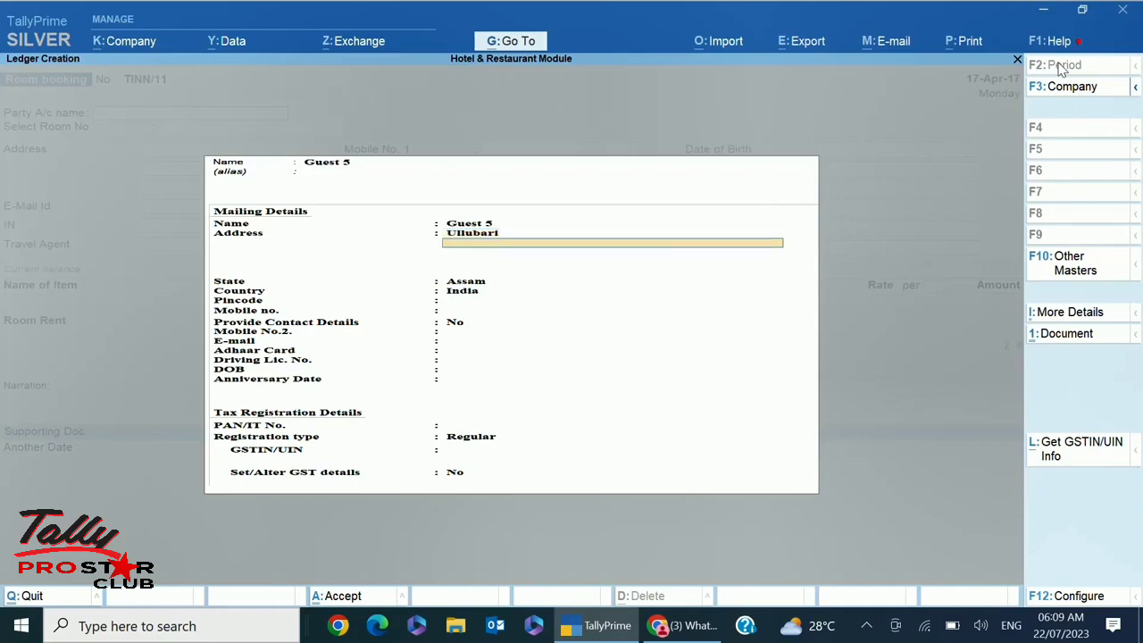
text(Assam)
key(Return)
key(Return)
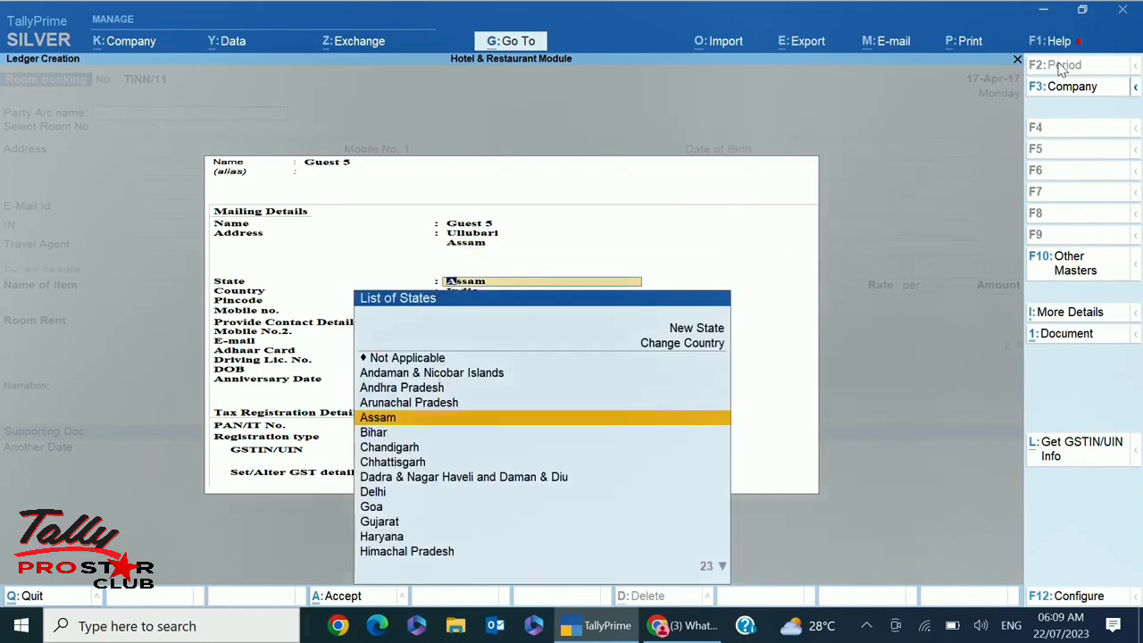
key(Return)
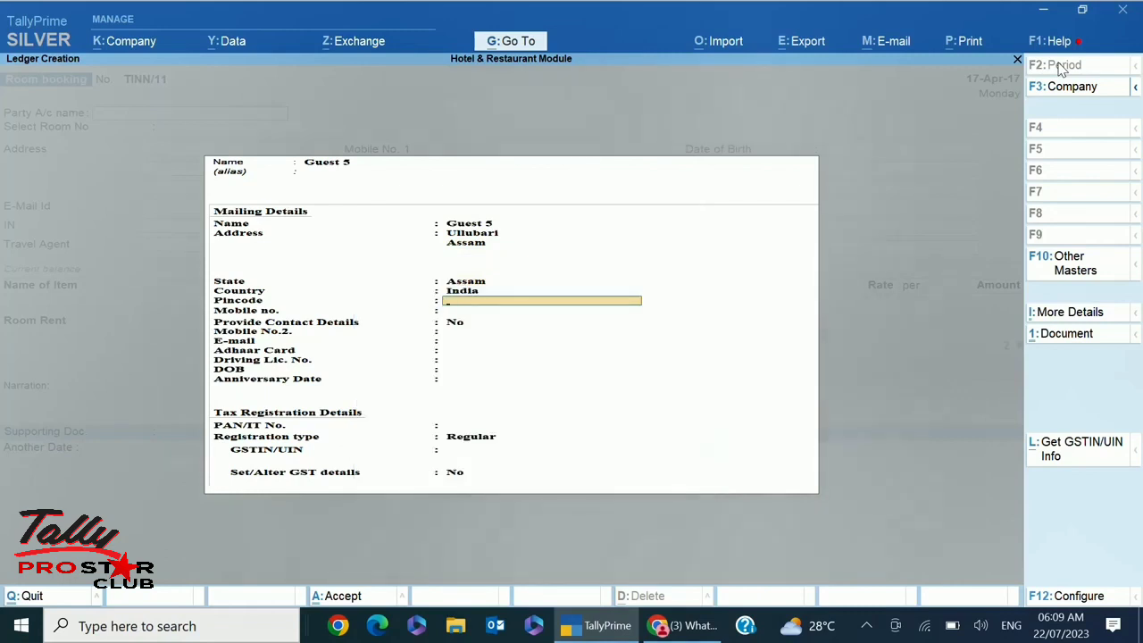
text(781005)
key(Return)
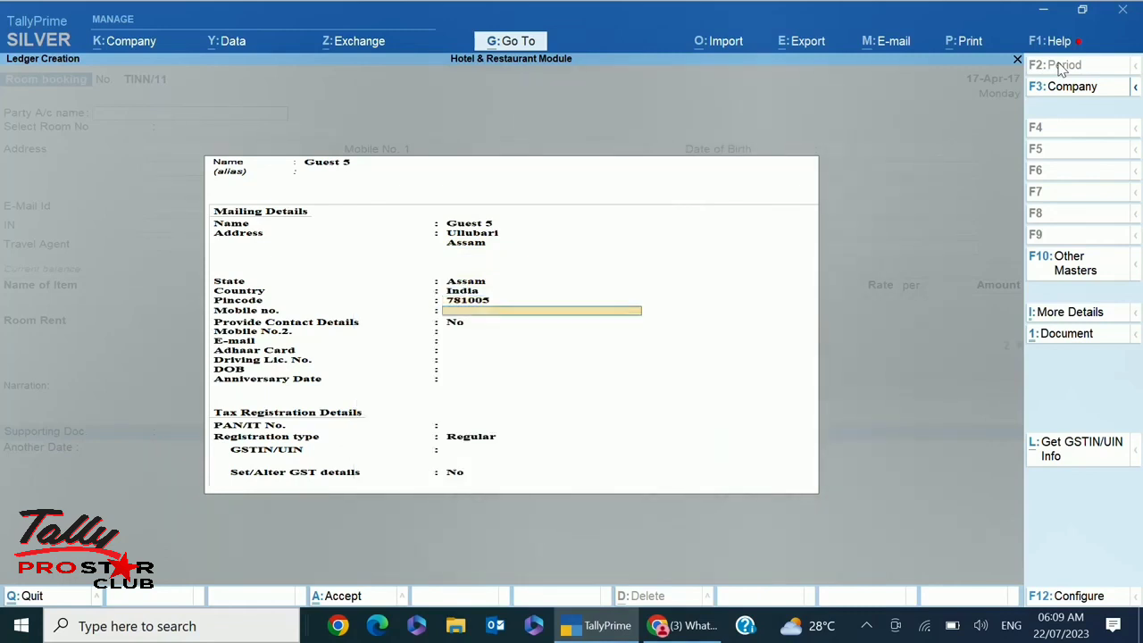
Enter the guest's mobile number and e-mail address in the ledger
key(Return)
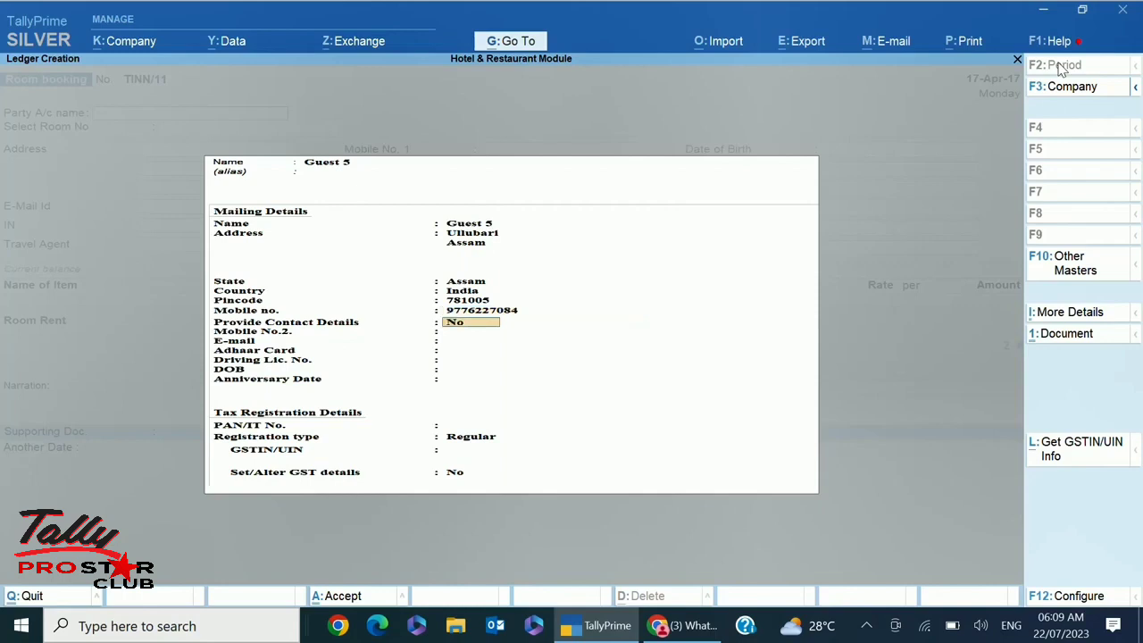
key(Return)
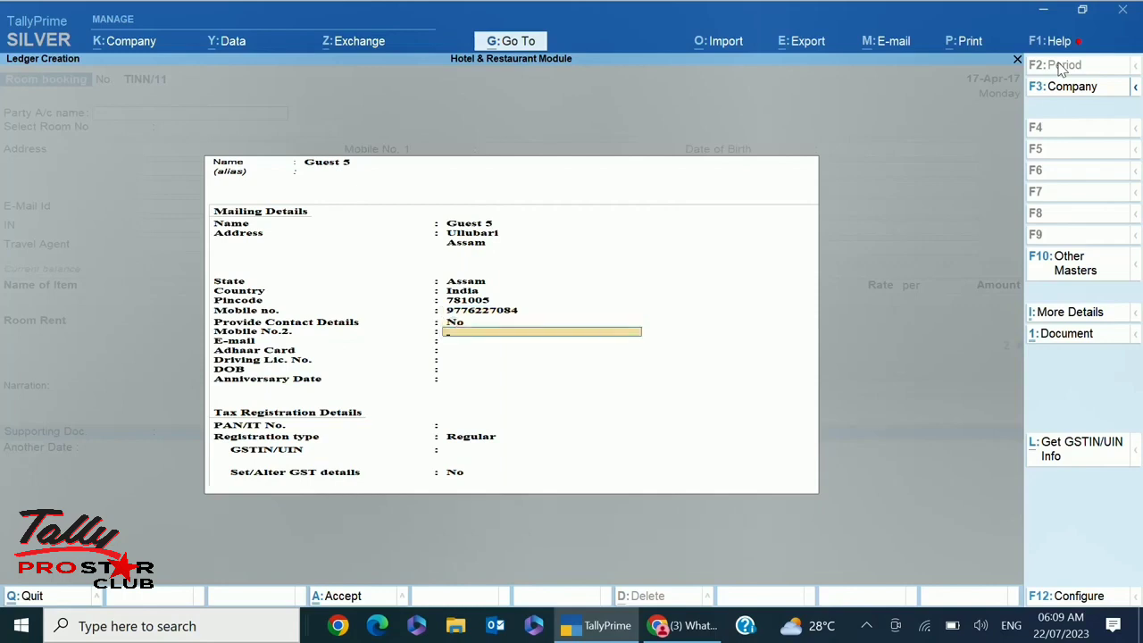
key(Return)
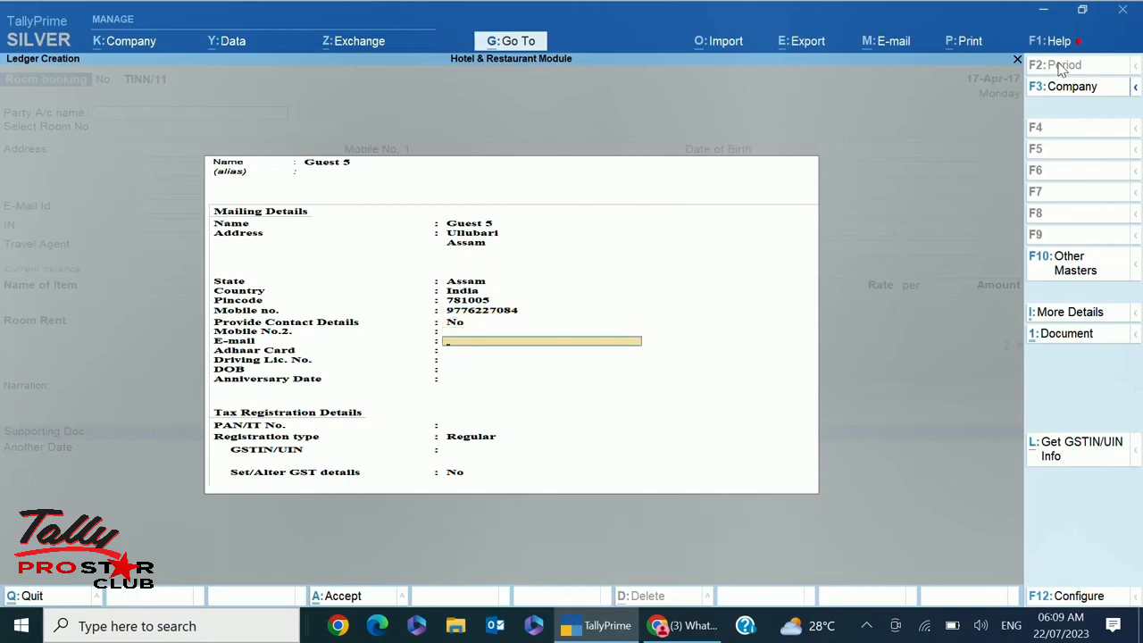
key(Return)
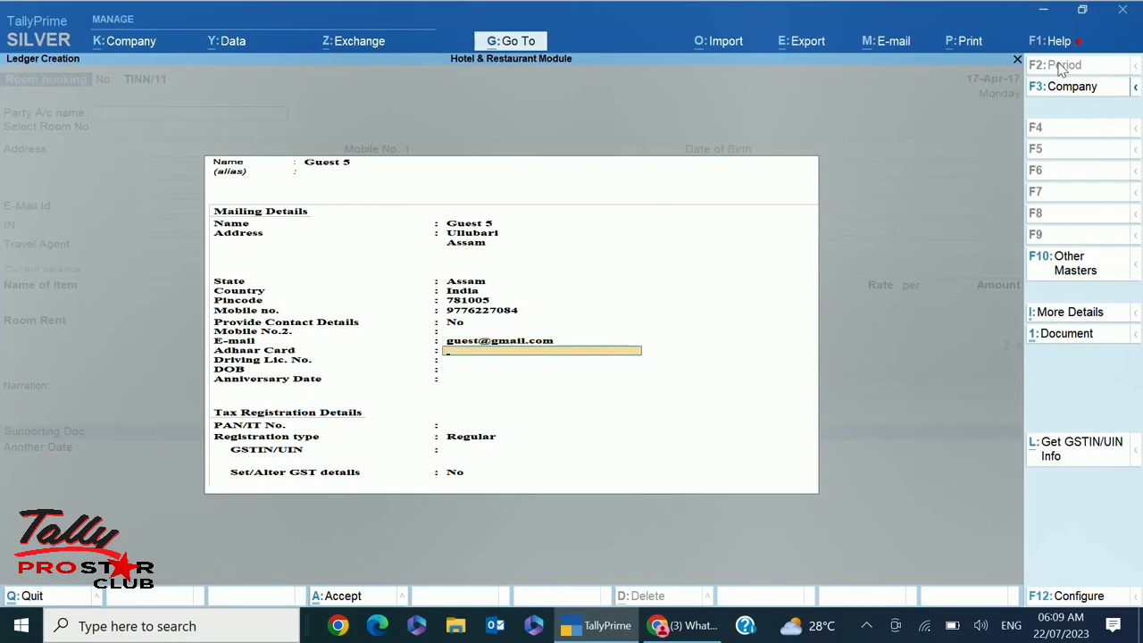
Fill in the guest's Adhaar, driving licence, birth and anniversary dates and PAN, keeping Regular registration
text(12345678)
key(Return)
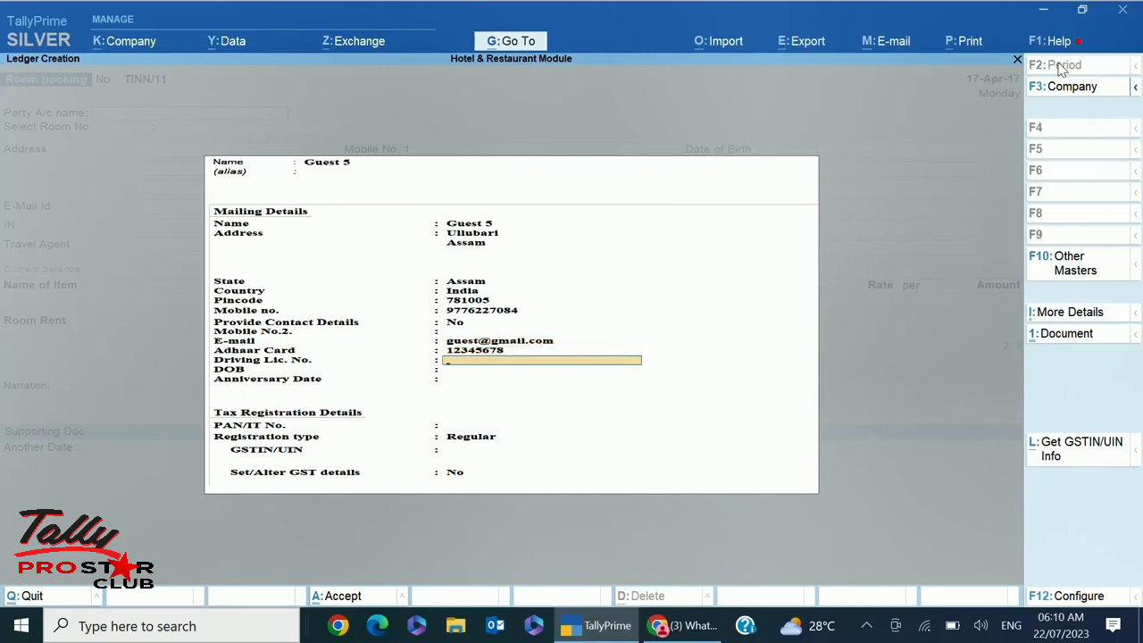
text(87654321)
key(Return)
text(23)
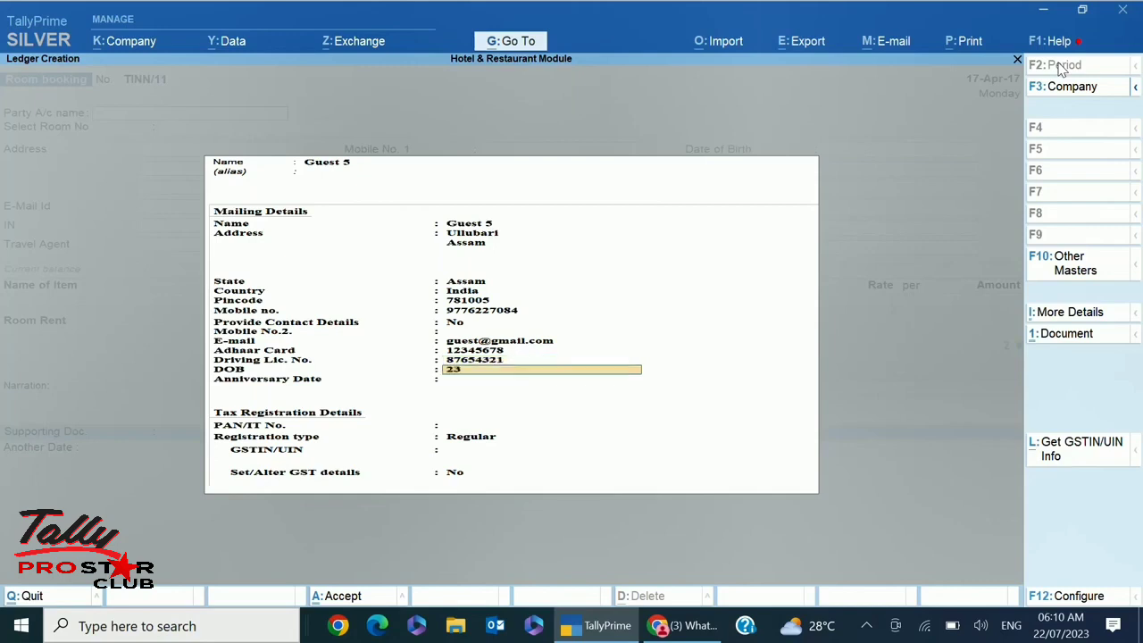
text(.12.85)
key(Return)
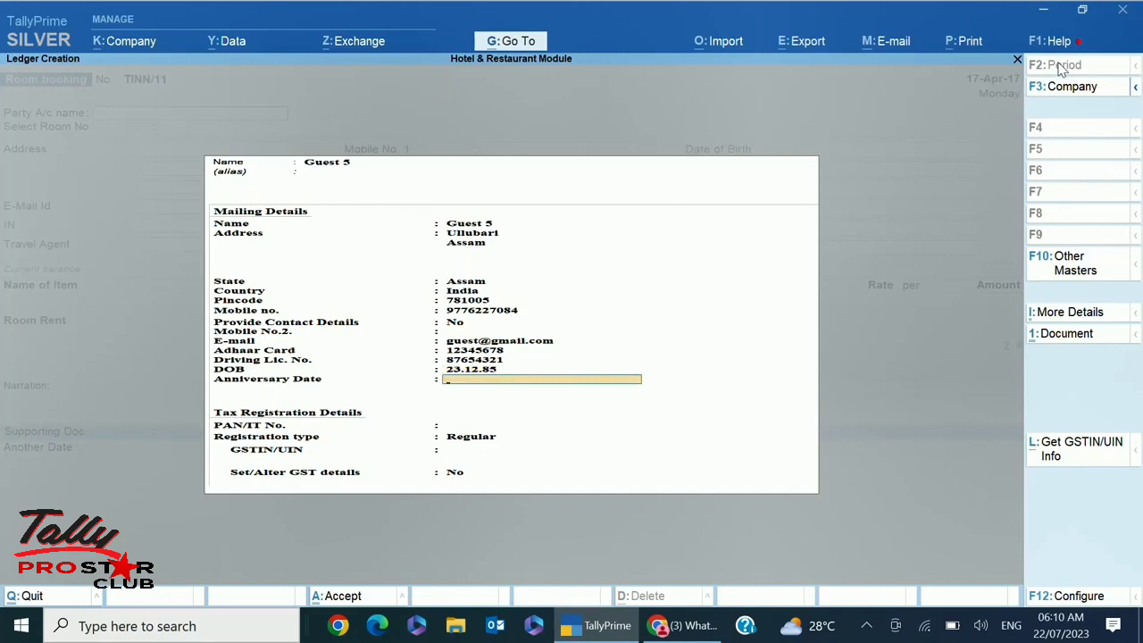
text(28.2.17)
key(Return)
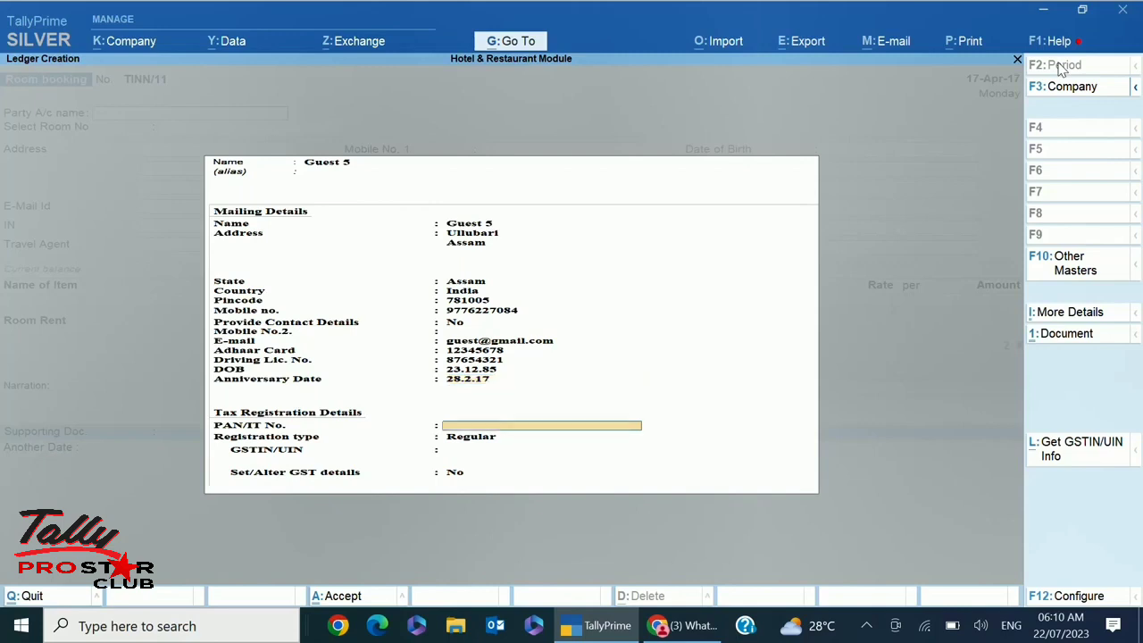
text(12345678)
key(Return)
key(Return)
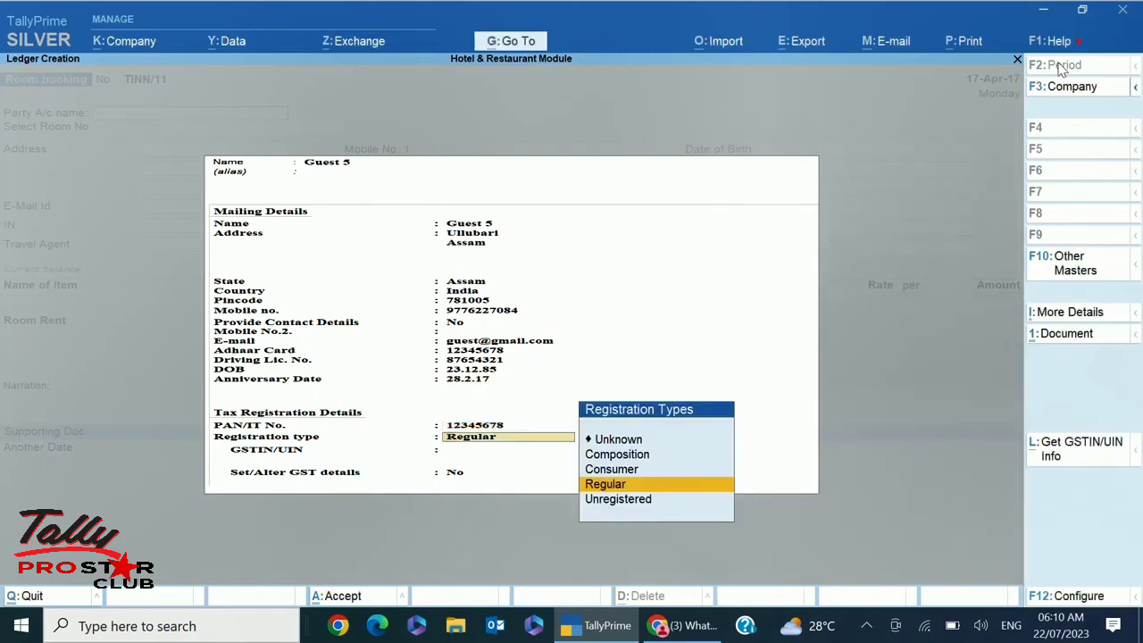
key(Return)
key(Return)
key(Return)
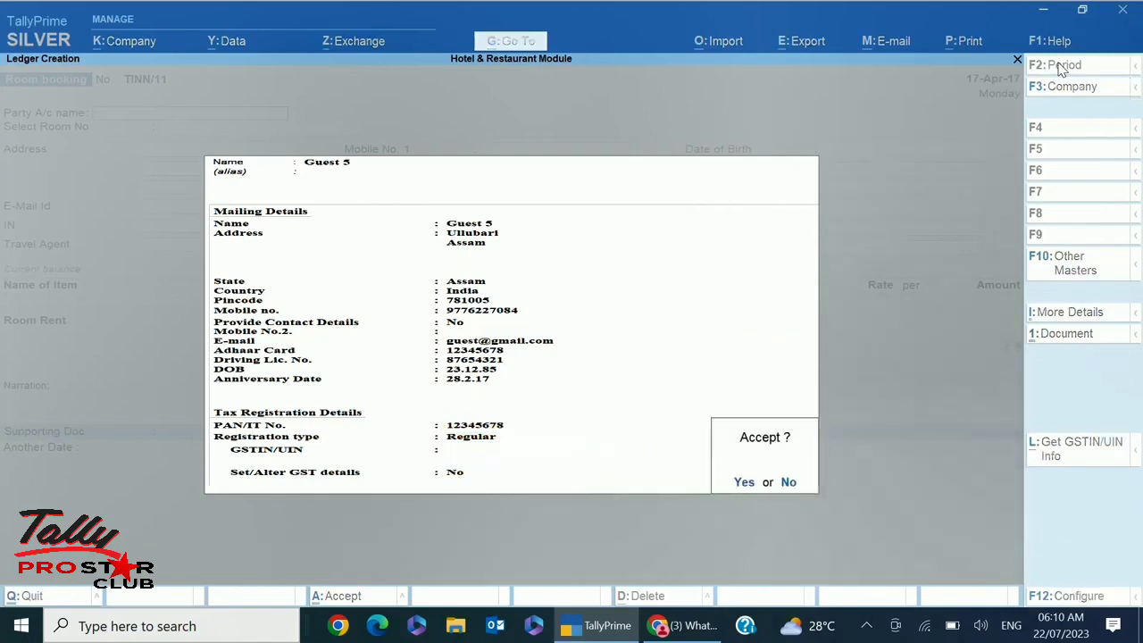
key(Return)
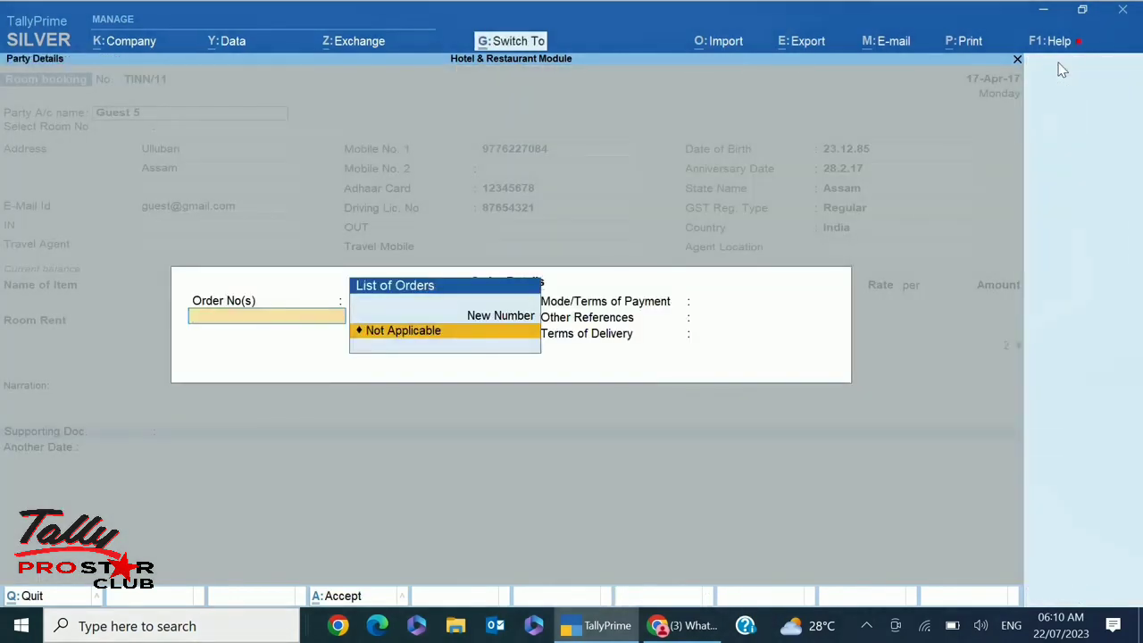
Skip order details as Not Applicable and assign Room No 101 to the booking
key(Return)
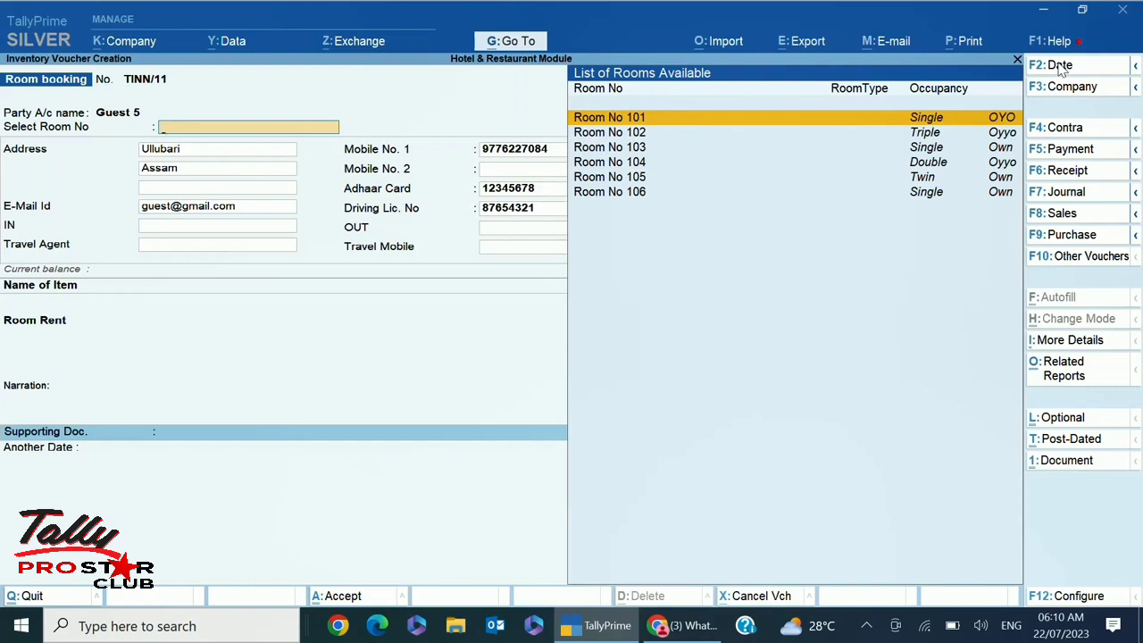
key(Down)
key(Down)
key(Down)
key(Down)
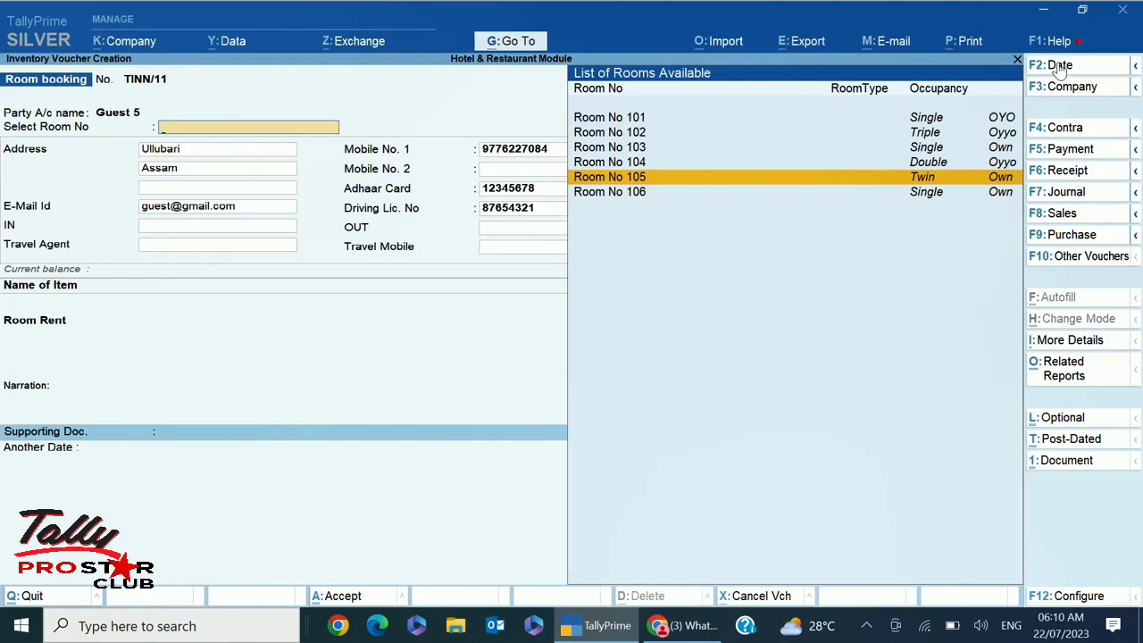
key(Up)
key(Up)
key(Up)
key(Up)
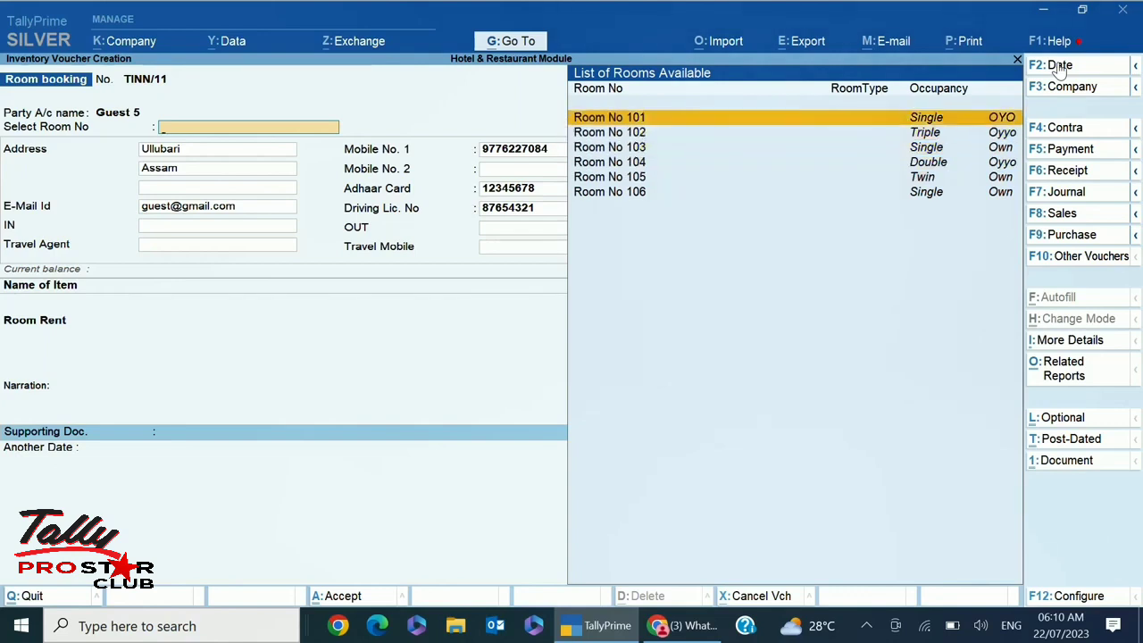
key(Return)
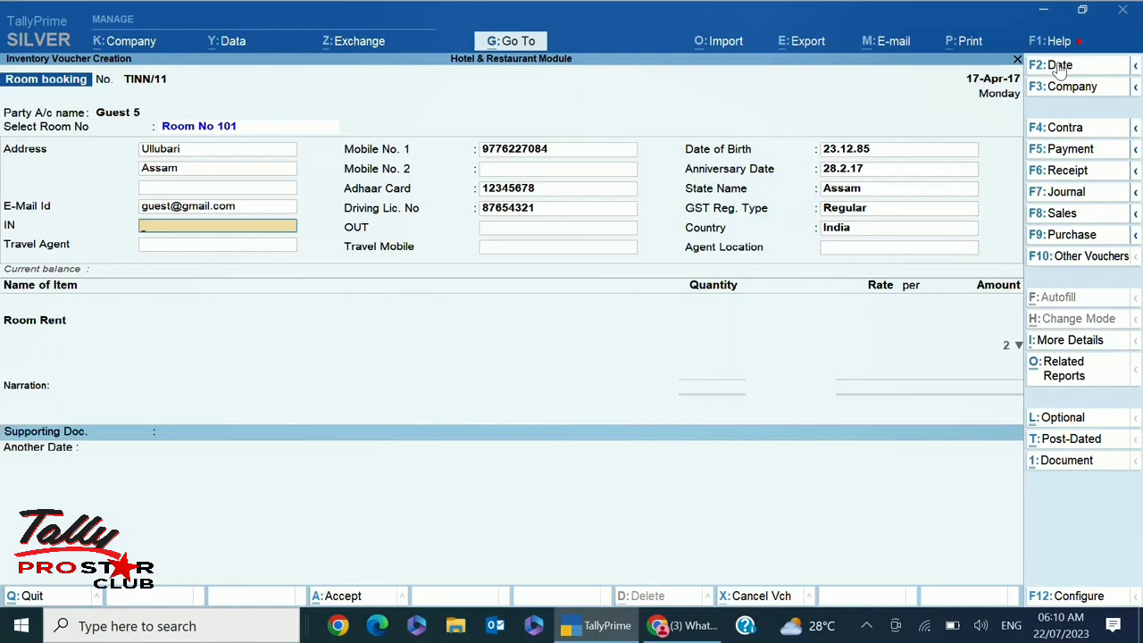
Enter Kolkata as both IN and OUT, with Raj Travels as the travel agent
text(Kolkata)
key(Return)
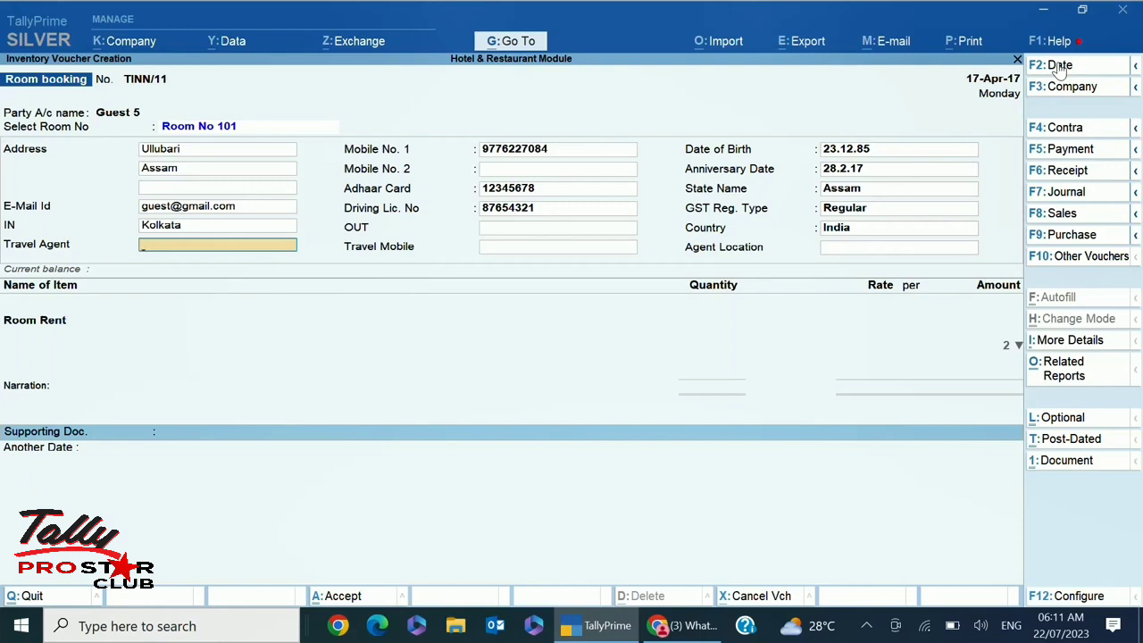
text(Raj travels)
key(Return)
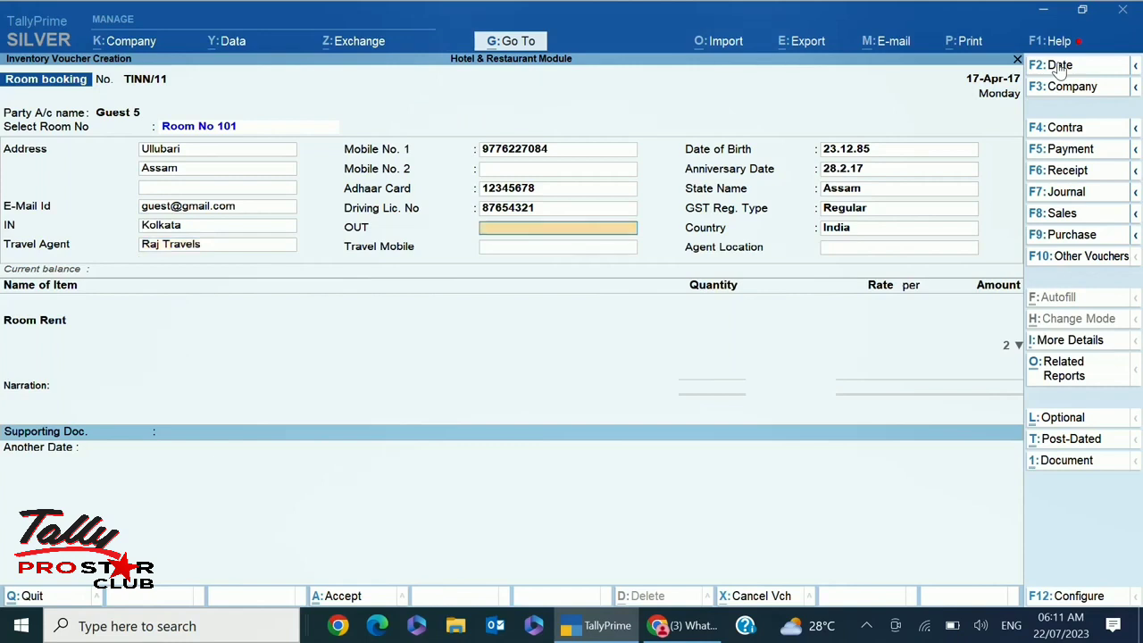
text(Kolkata)
key(Return)
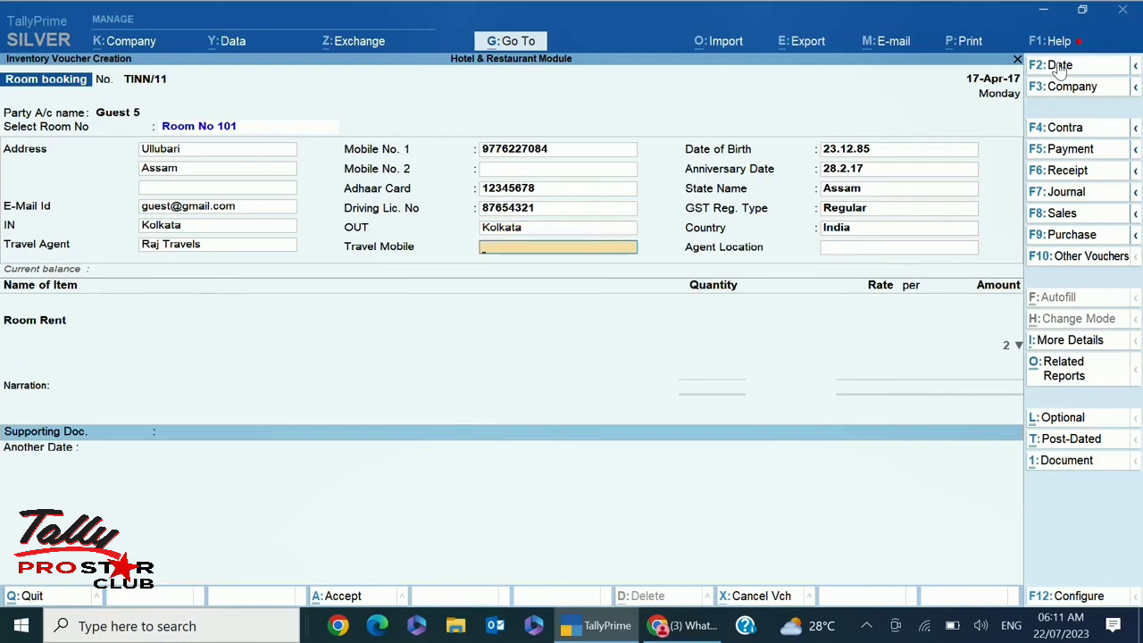
Add the travel agent's mobile number and Guwahati as the agent location
key(Return)
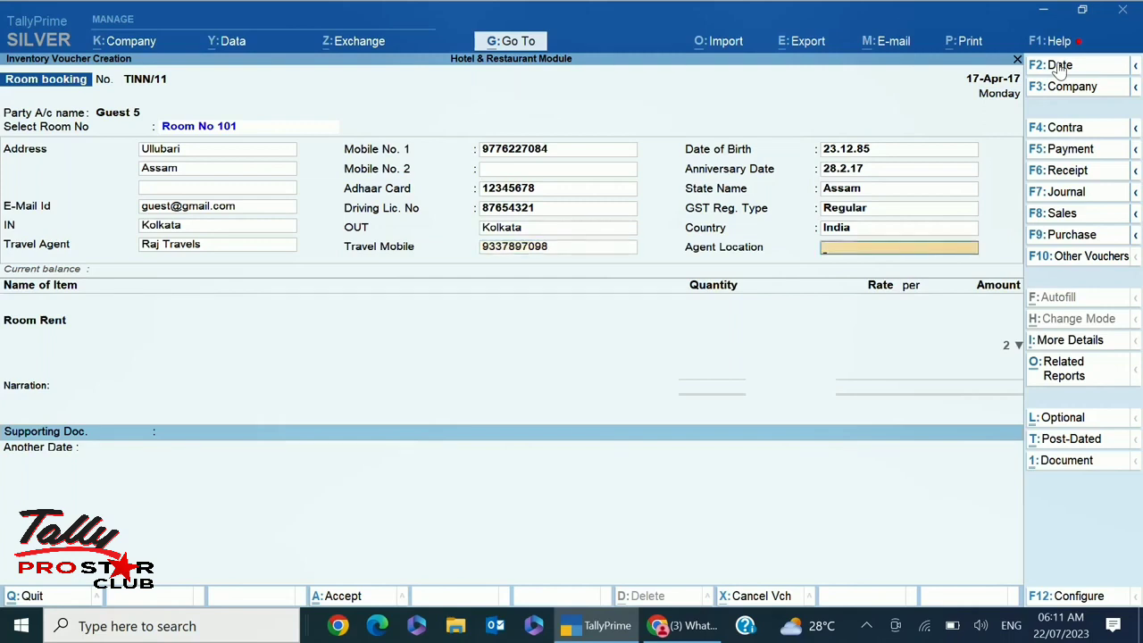
text(Guwahati)
key(Return)
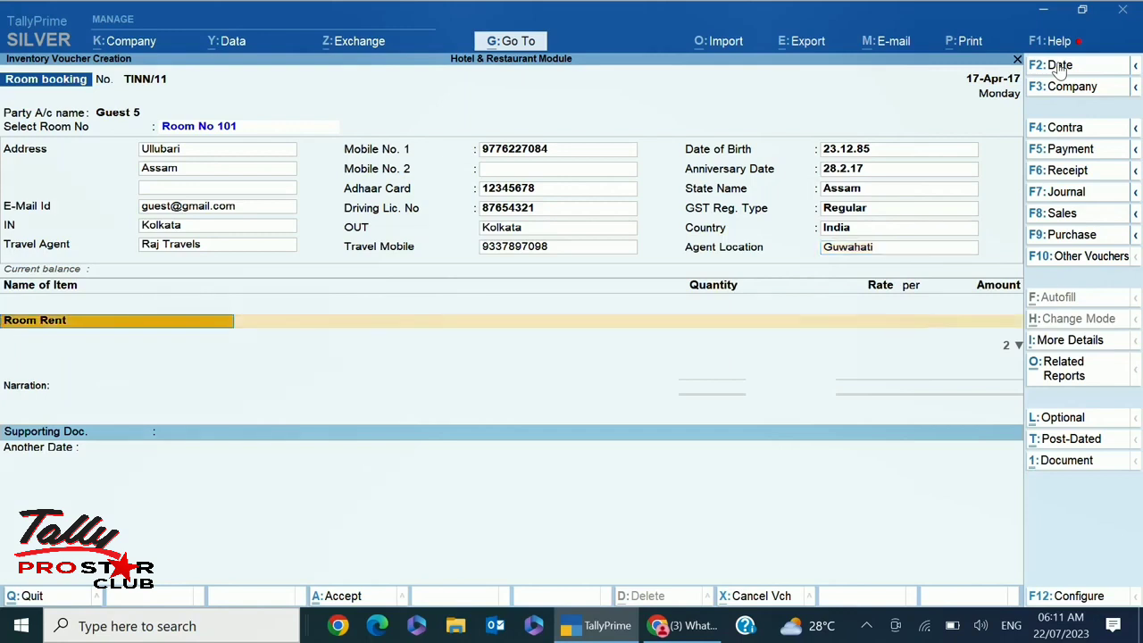
Add a Room Rent line of 1 day at 2,300.00, allocated to Sales
key(Return)
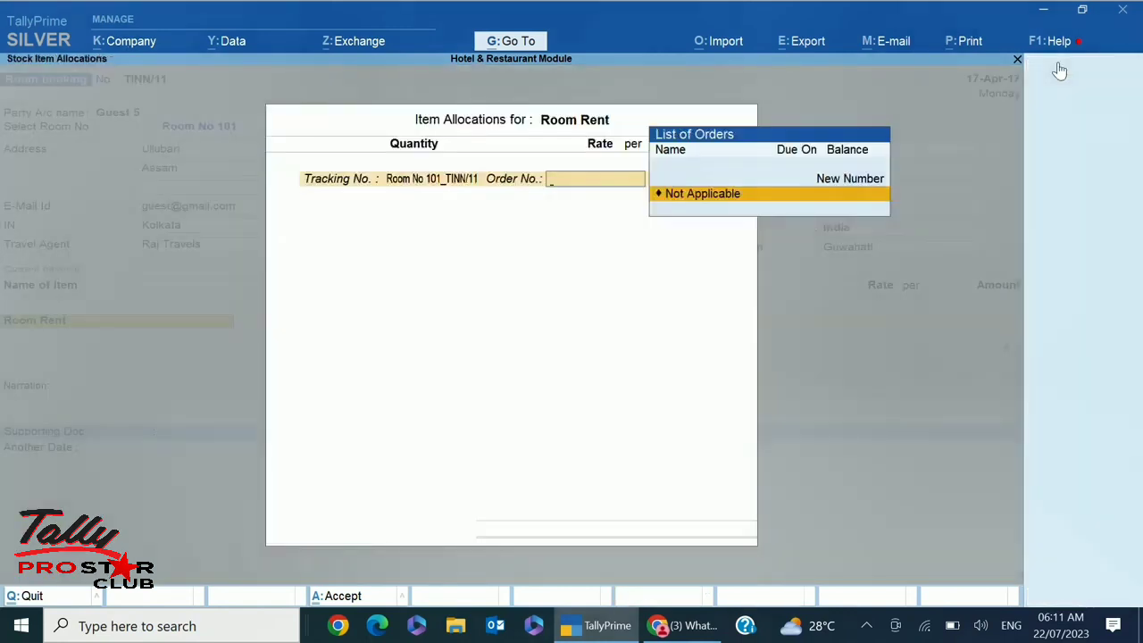
key(Return)
key(Return)
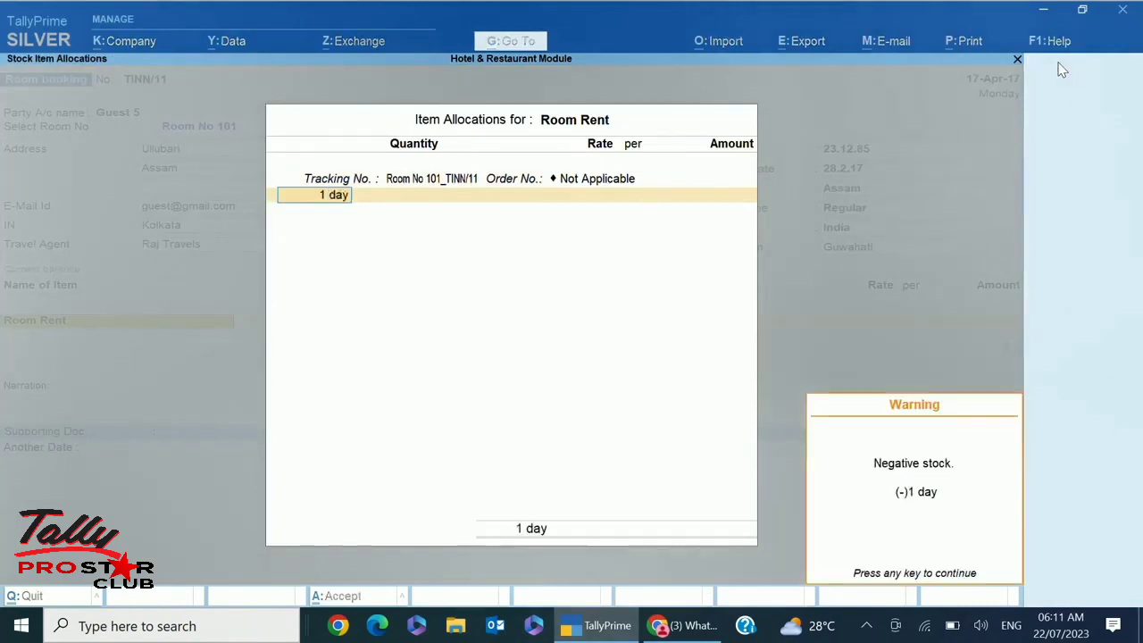
key(Return)
text(1)
key(Return)
text(23000)
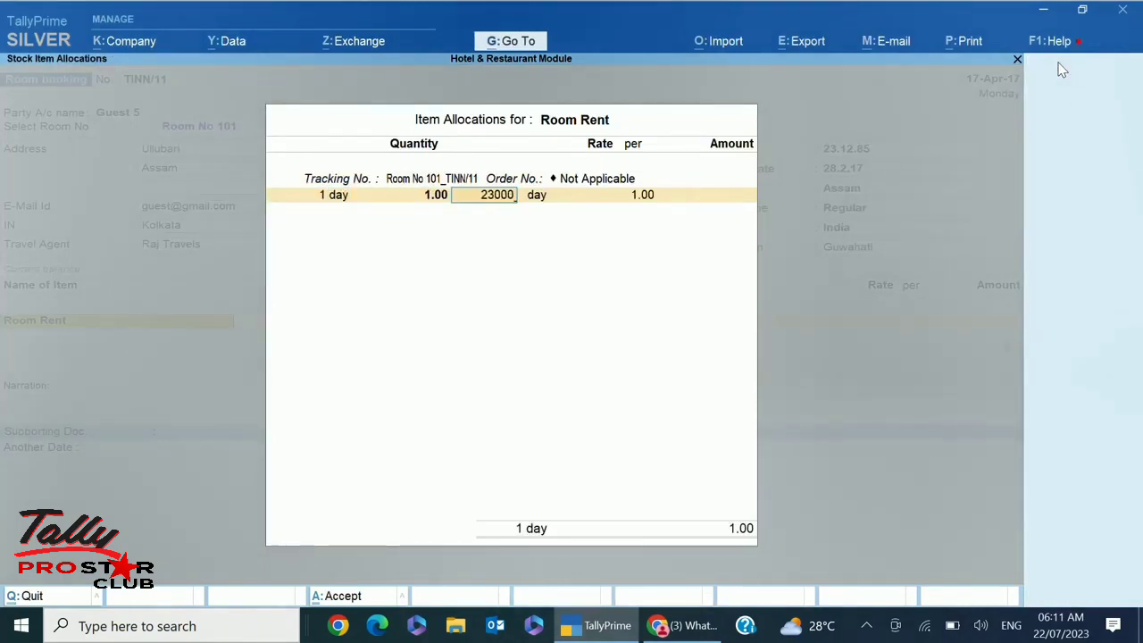
key(BackSpace)
key(Return)
key(Return)
key(Return)
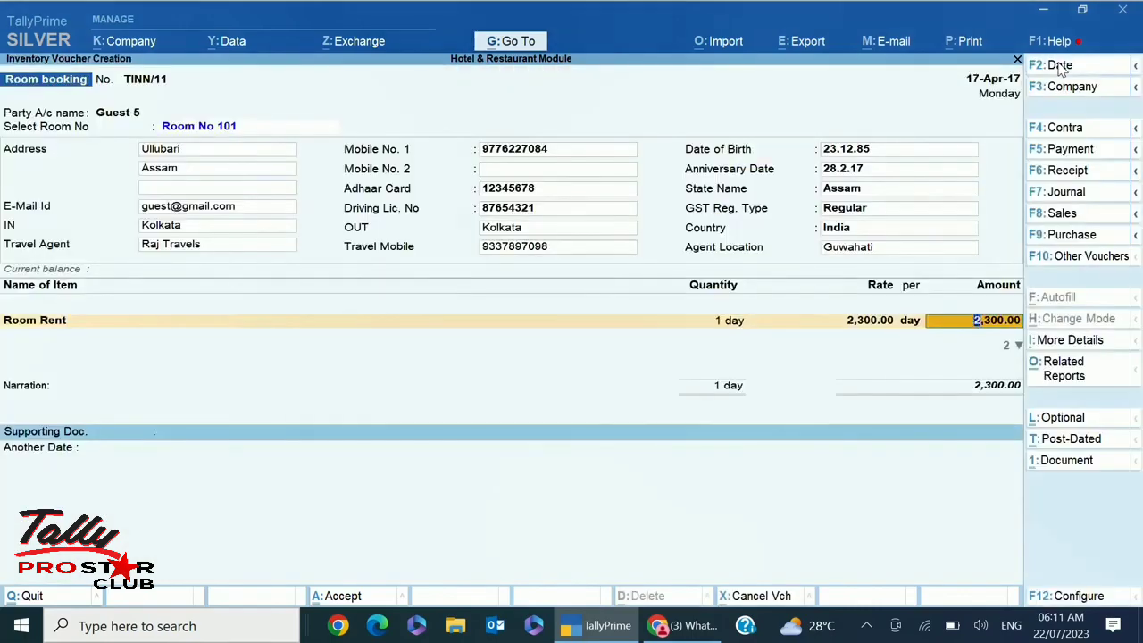
key(Return)
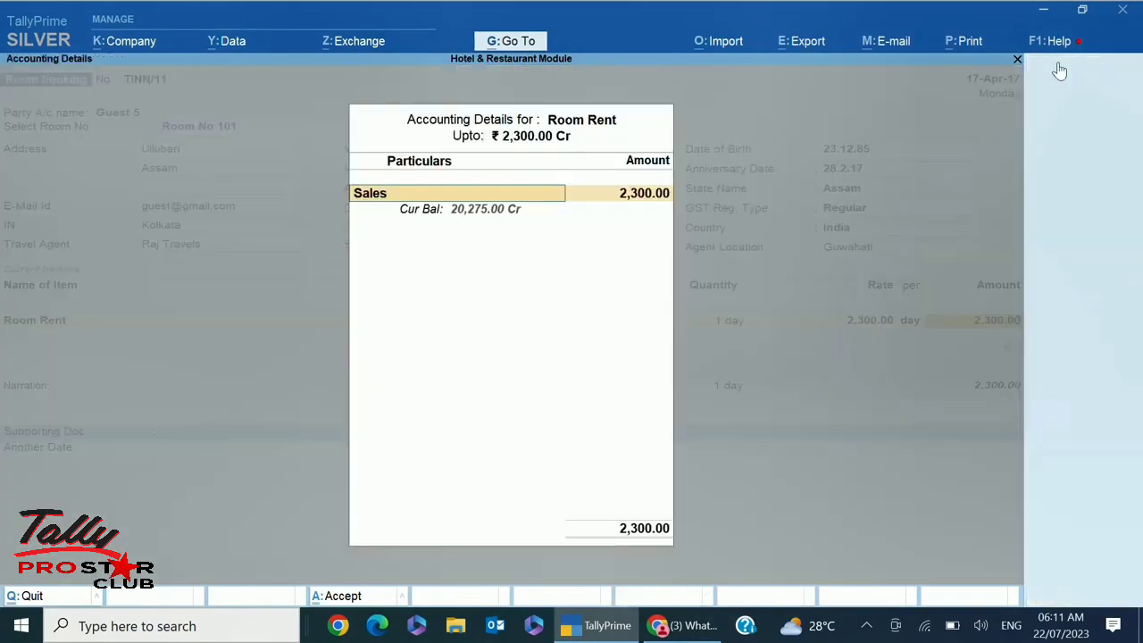
key(Return)
key(Return)
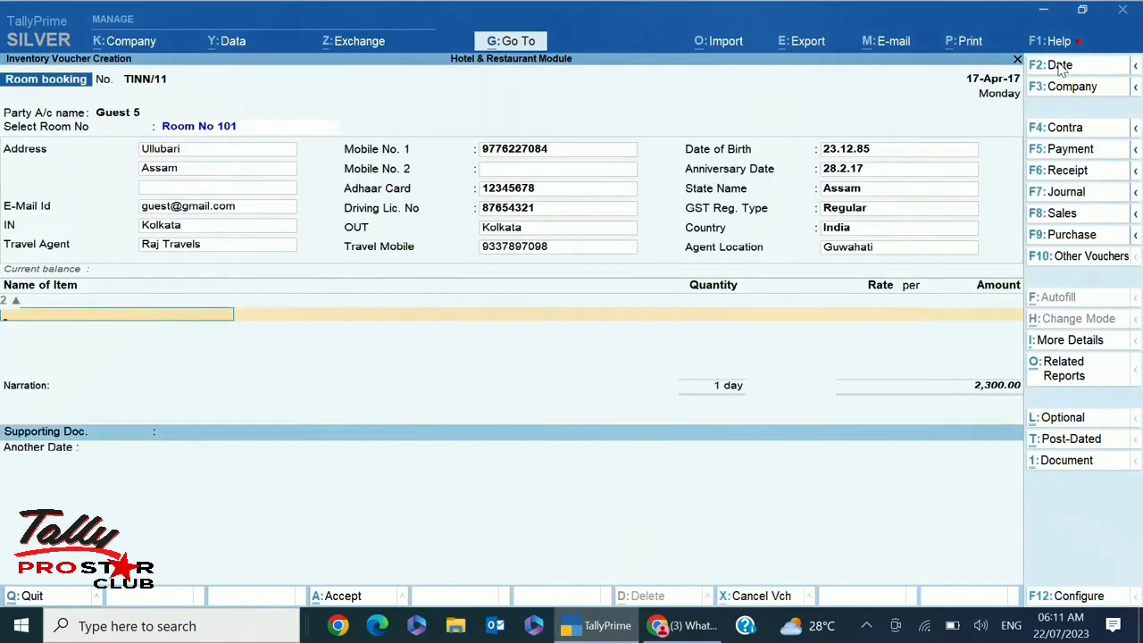
key(Return)
key(Return)
key(Return)
key(Return)
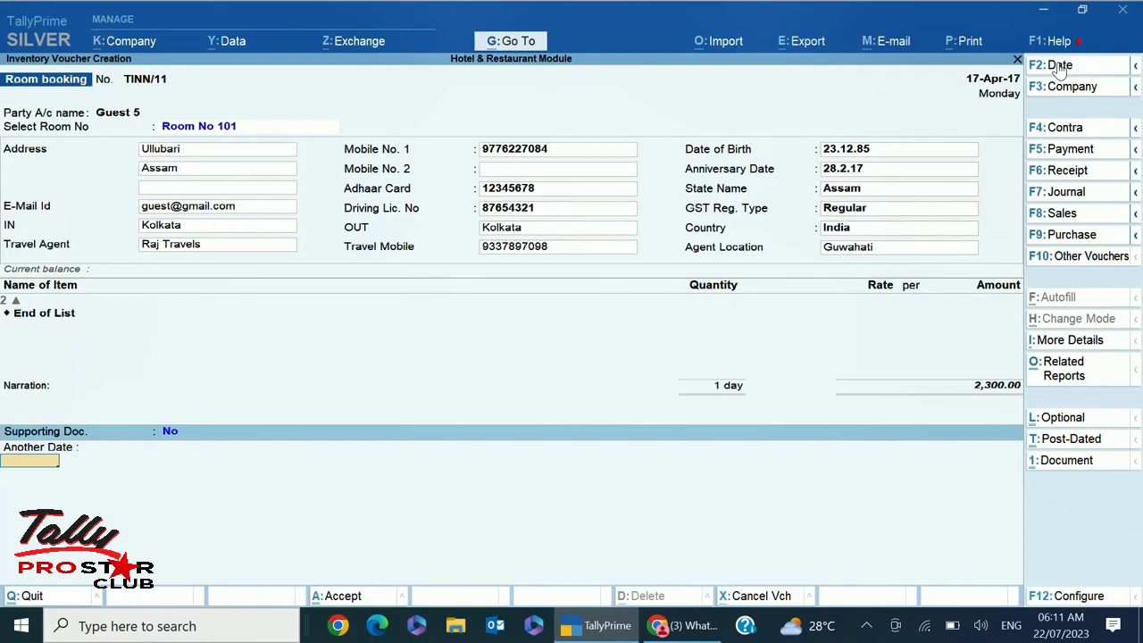
Set another date 18-4-2017, save booking TINN/11, and exit the room booking screen
text(18.4)
key(Return)
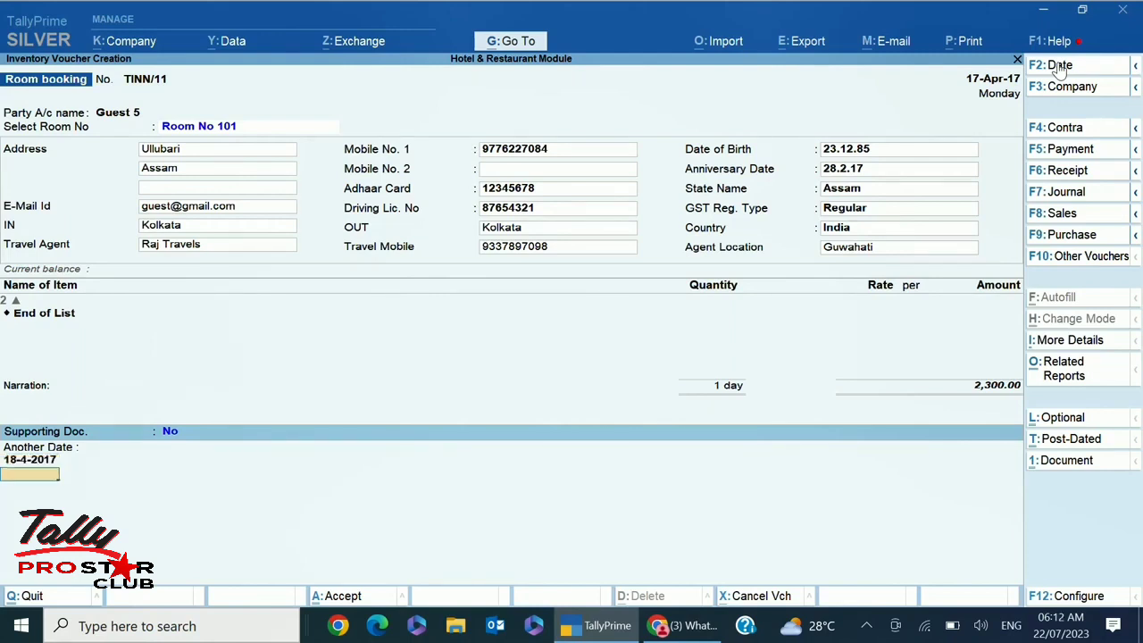
key(Return)
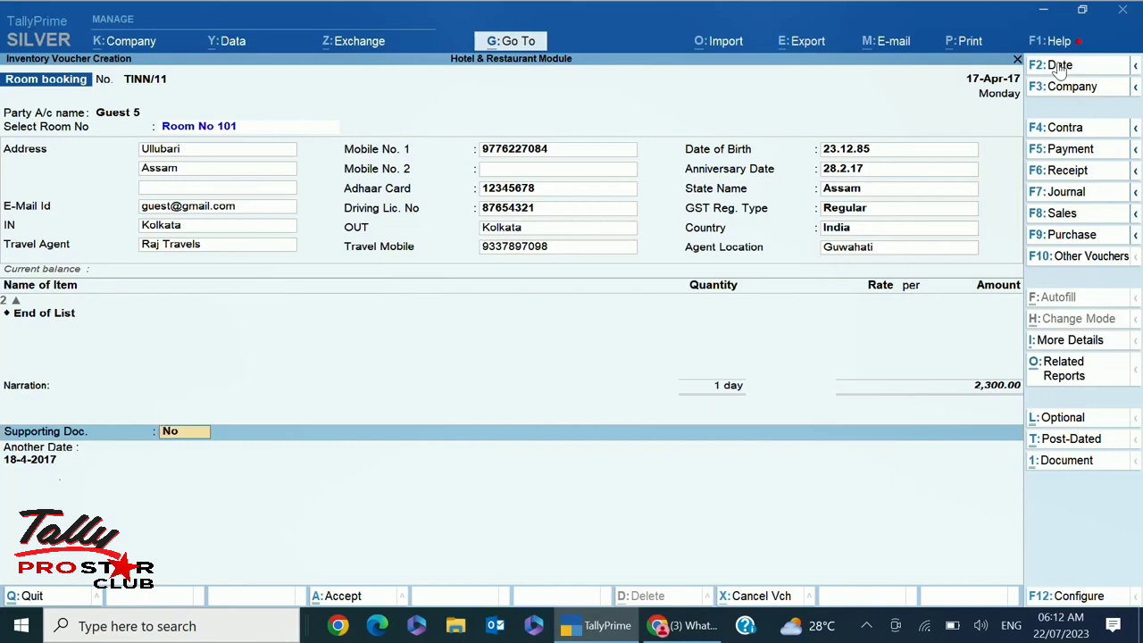
key(Return)
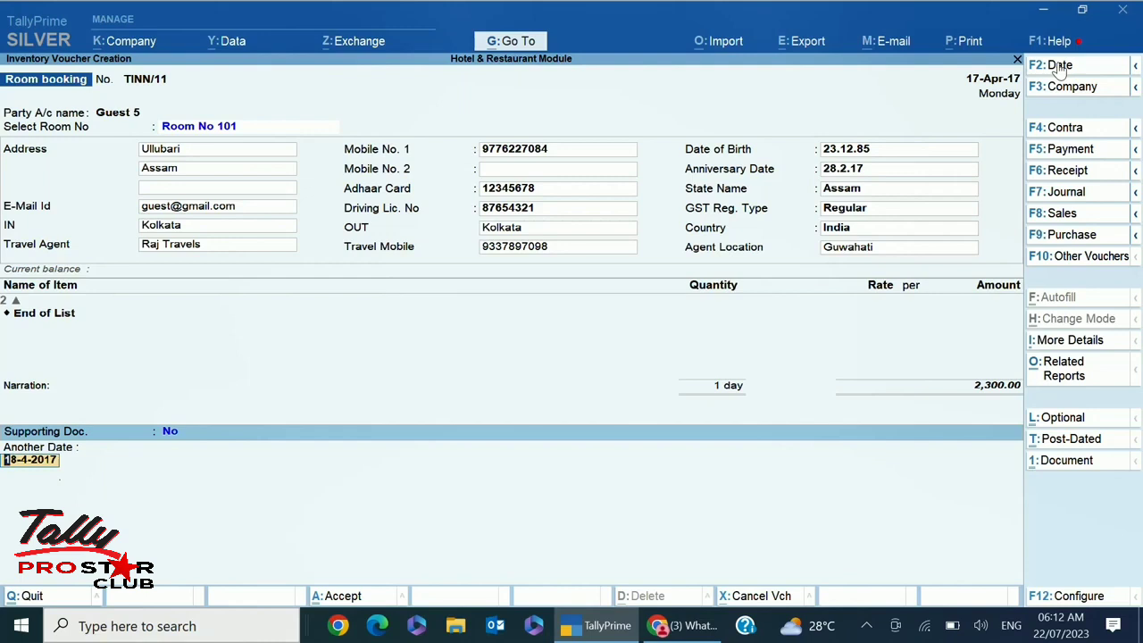
key(Return)
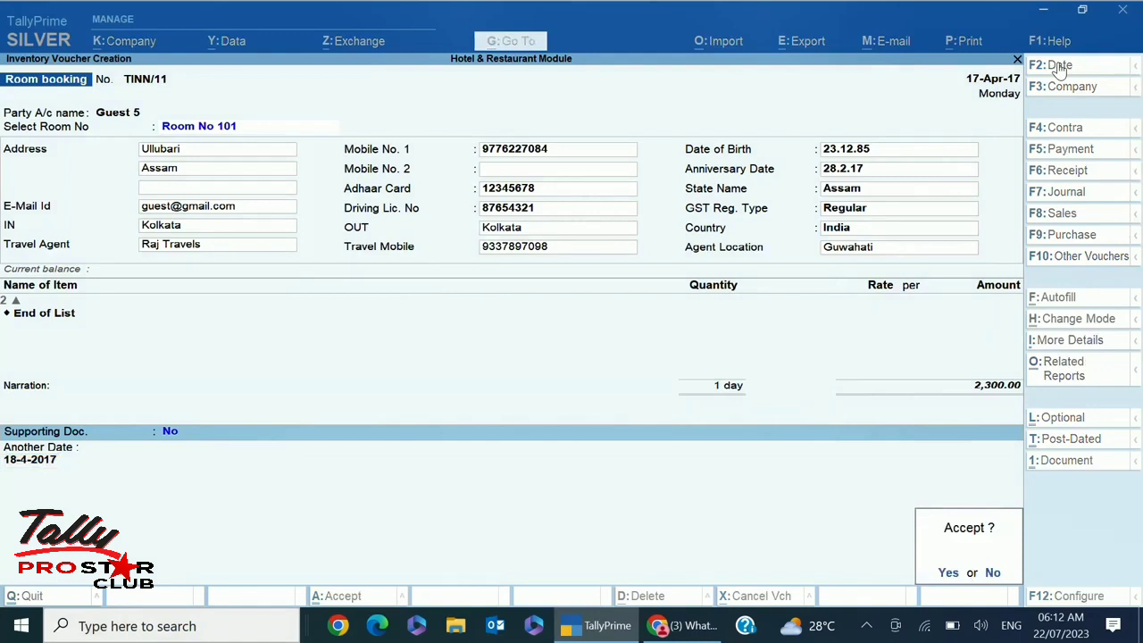
key(Return)
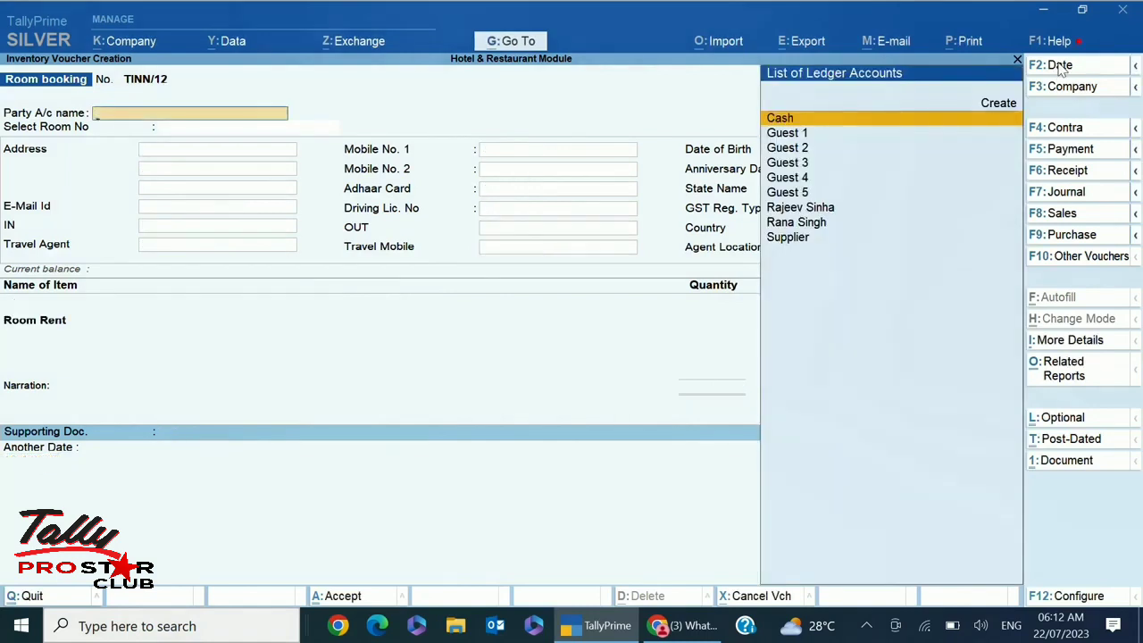
key(Escape)
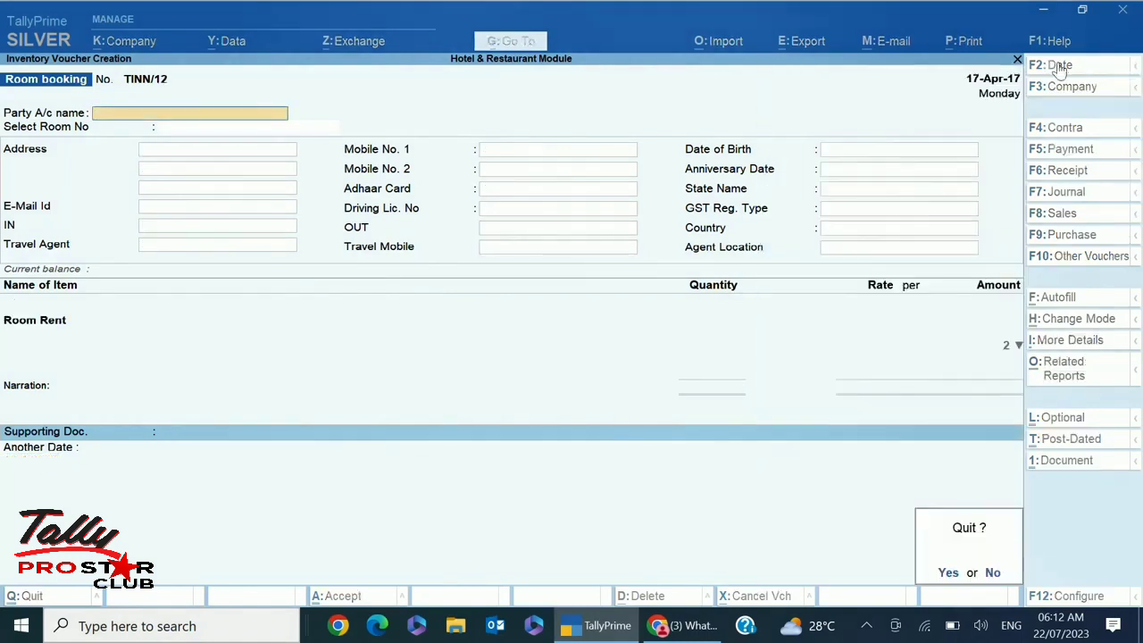
key(y)
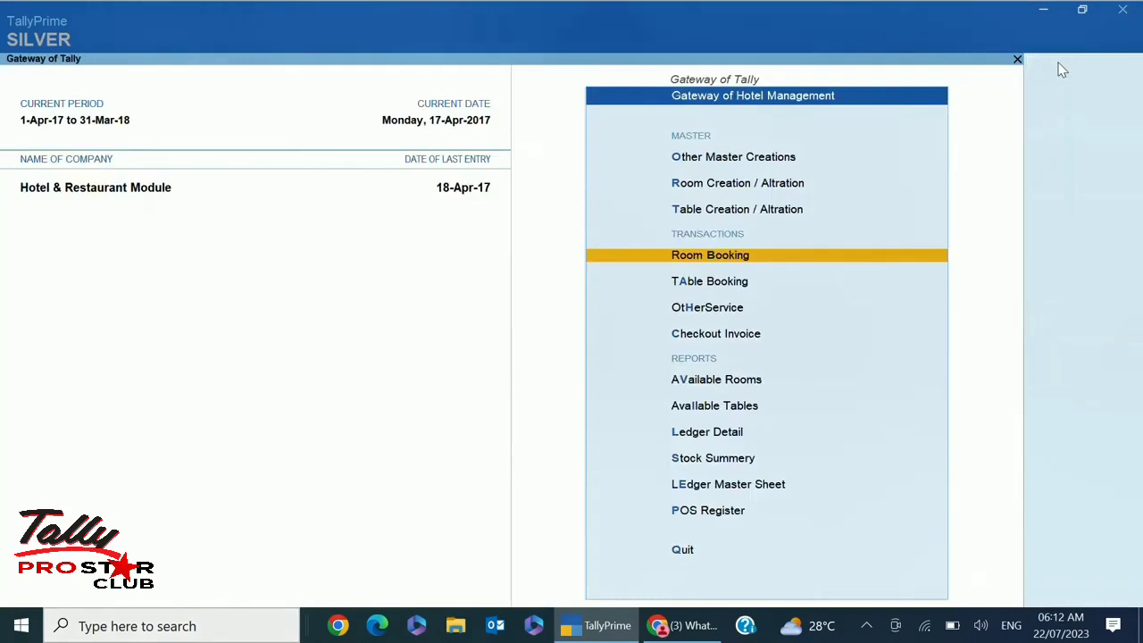
Open a Table Booking with Guest 5 as party and Table -2, reaching the stock item list
key(Down)
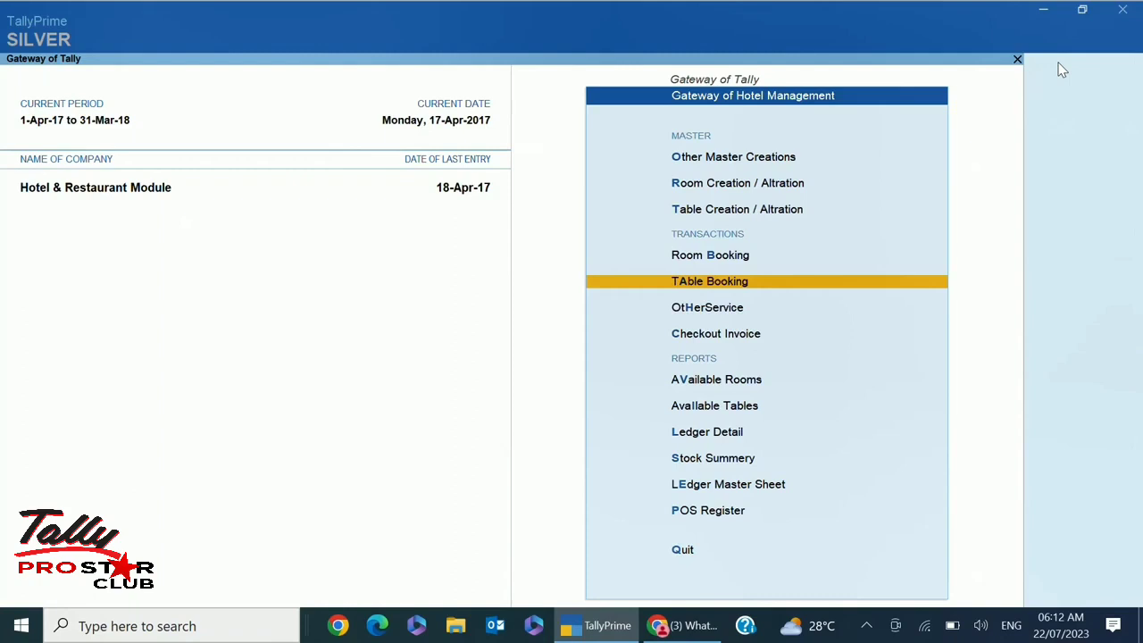
key(Return)
key(Down)
key(Down)
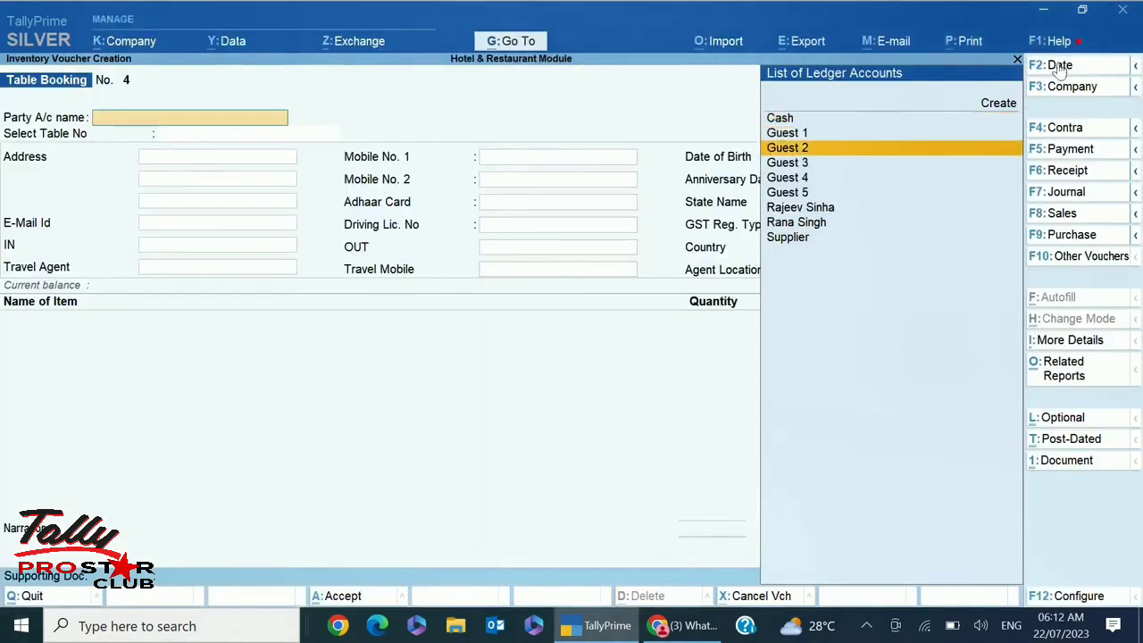
key(Down)
key(Down)
key(Down)
key(Return)
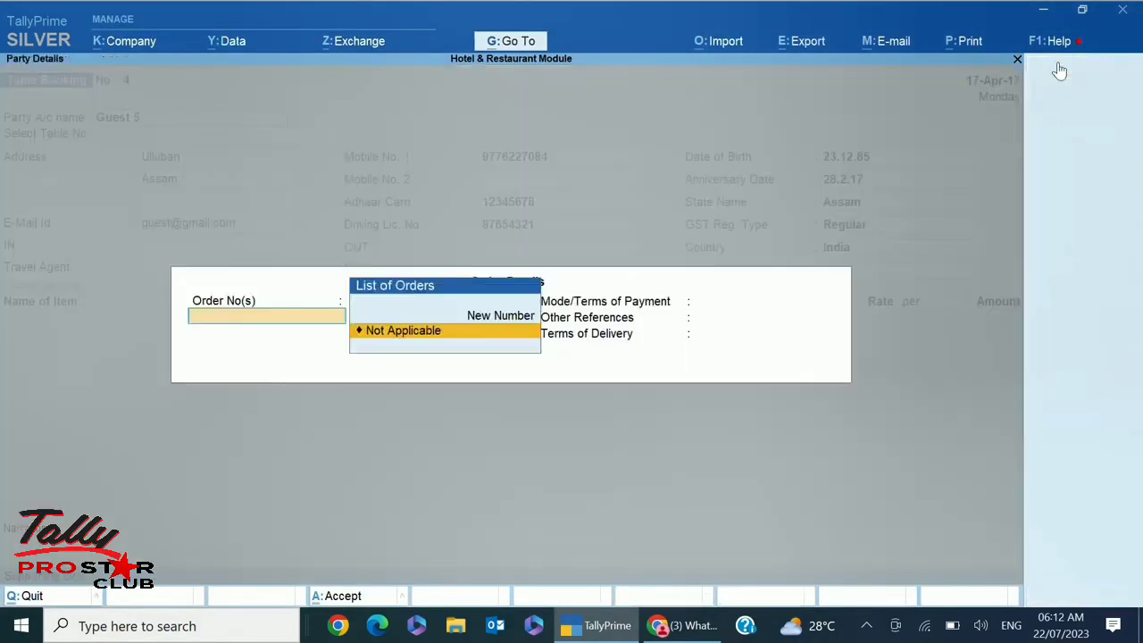
key(ctrl+a)
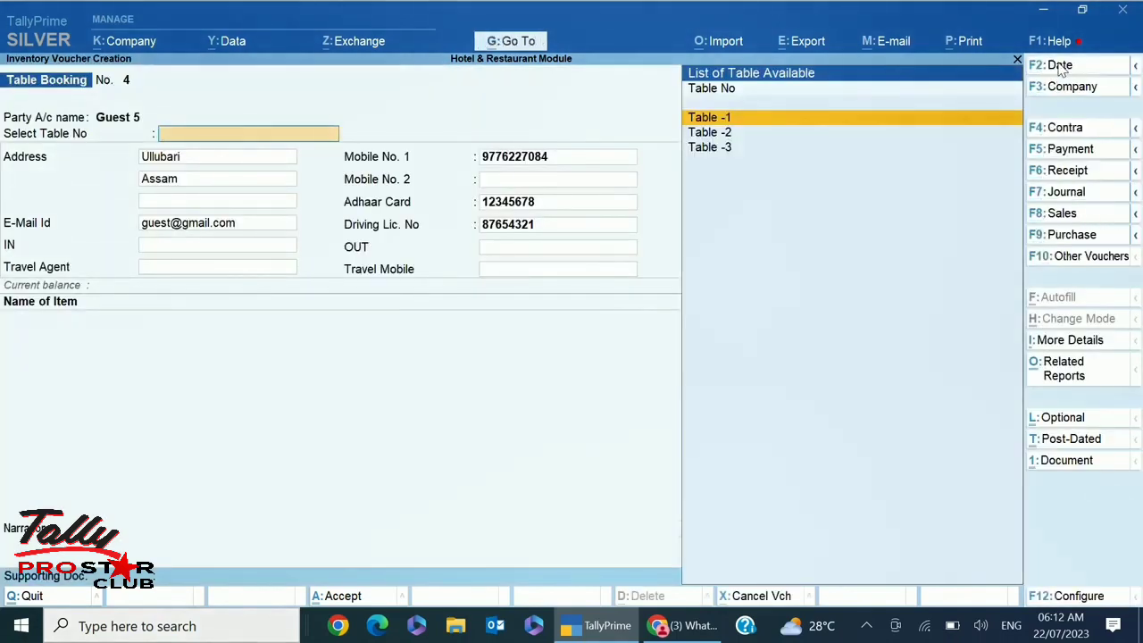
key(Down)
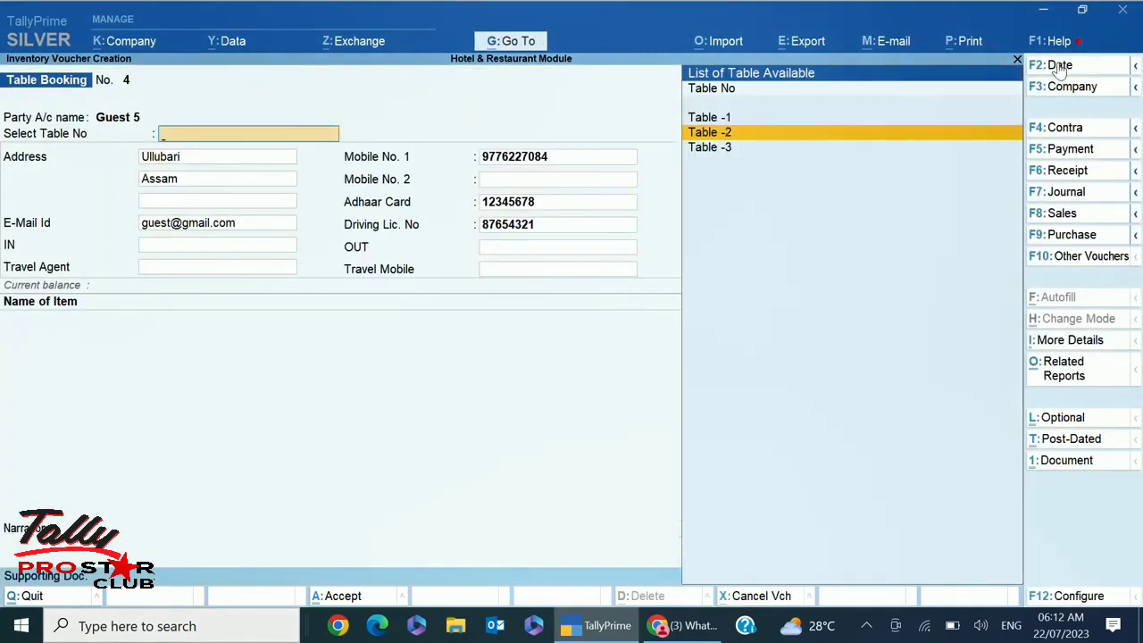
key(Return)
key(Return)
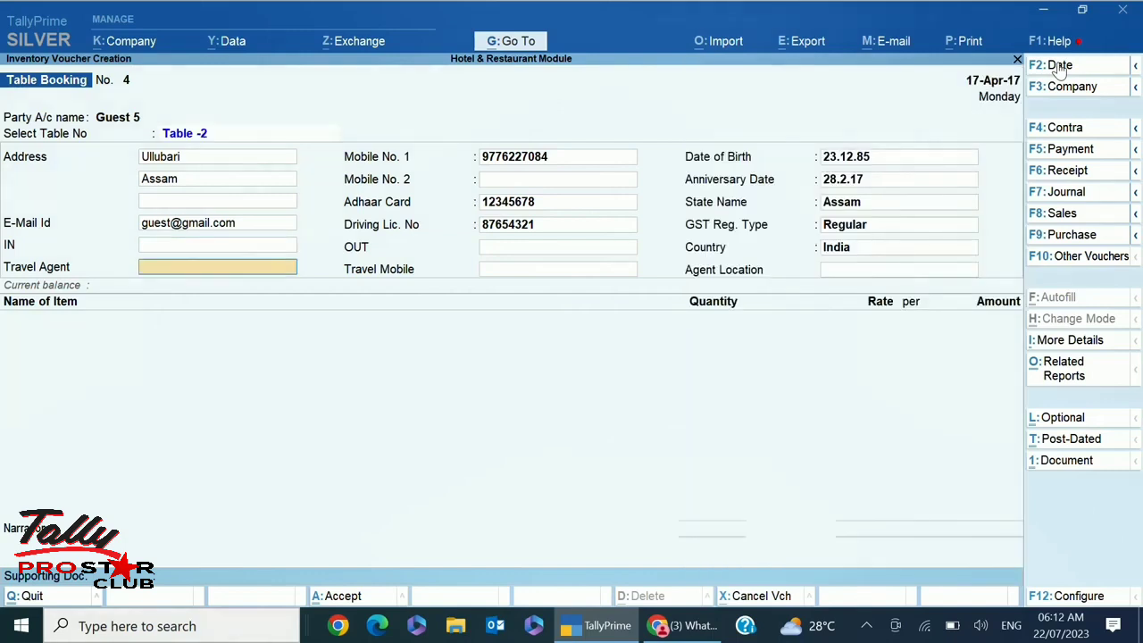
key(Return)
key(Return)
key(Return)
key(Return)
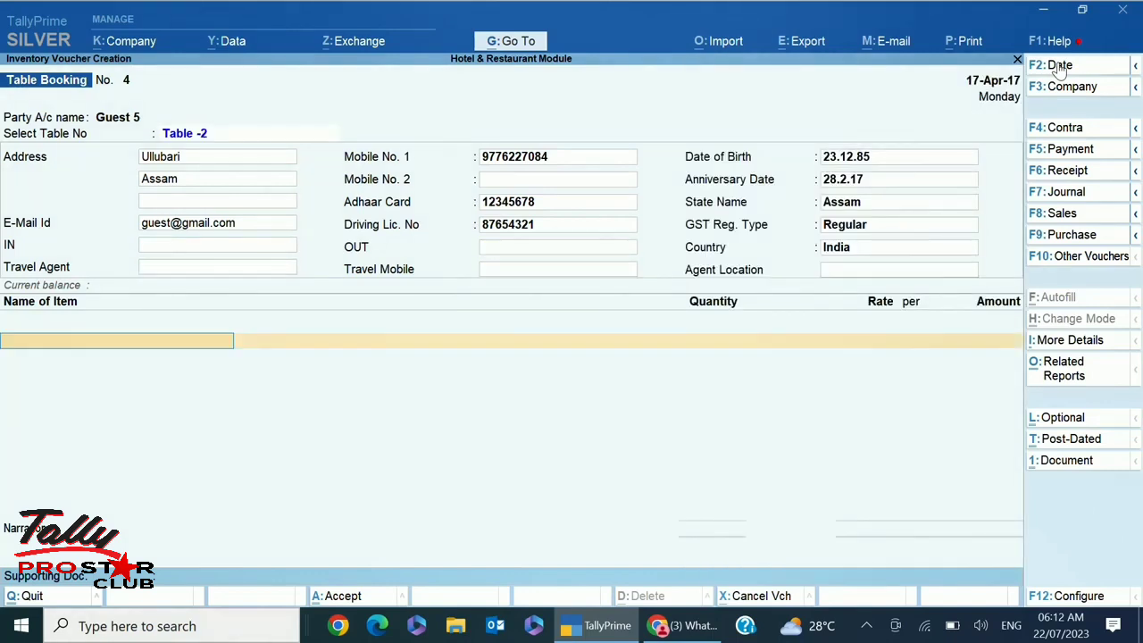
key(Down)
key(Down)
key(Down)
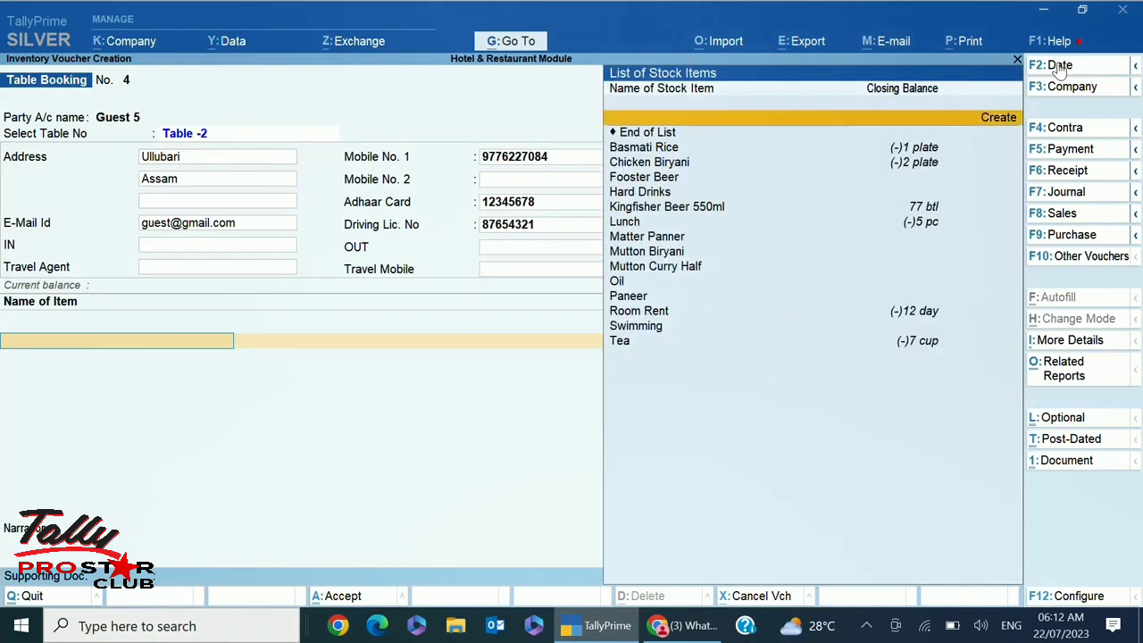
Add one plate of Chicken Biryani at 150.00 to the Table -2 booking
key(Return)
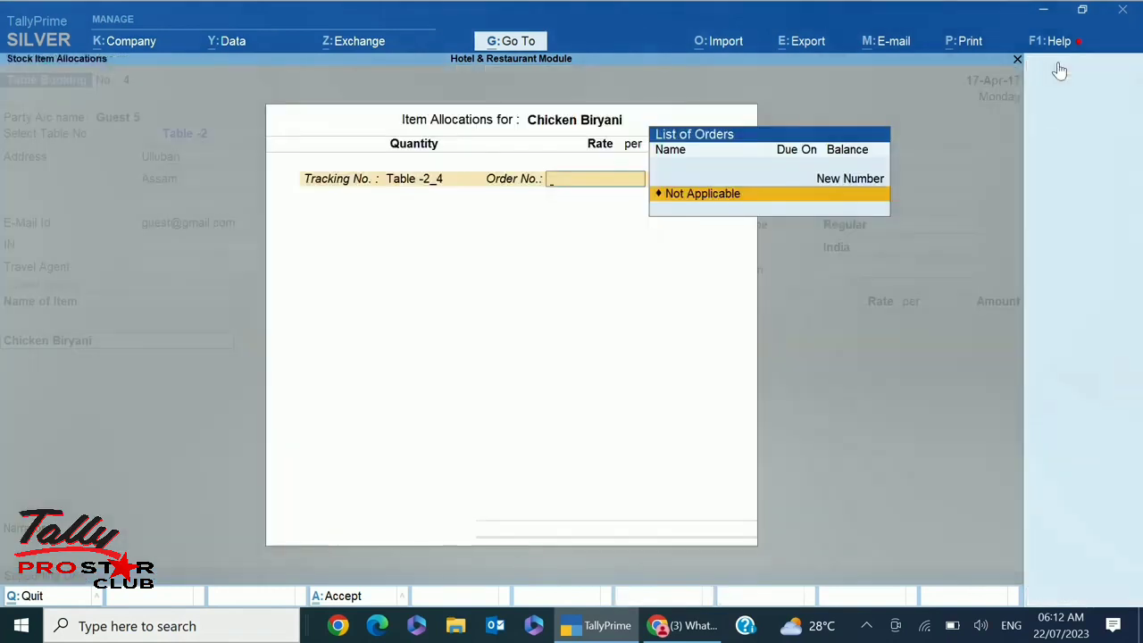
key(Return)
key(Return)
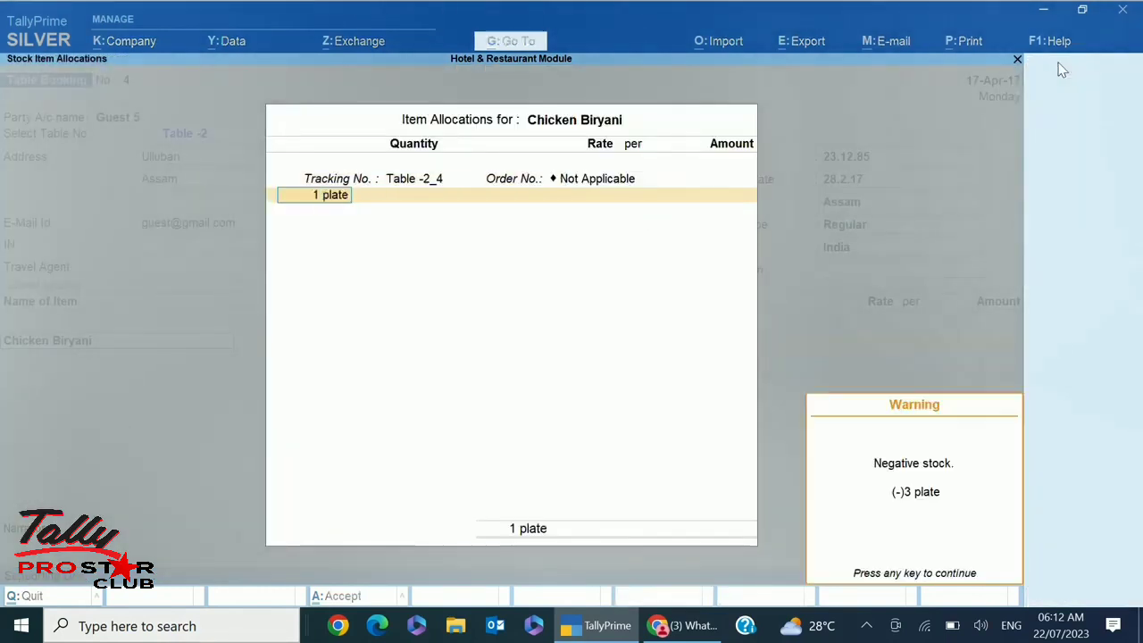
key(Return)
text(1)
key(Return)
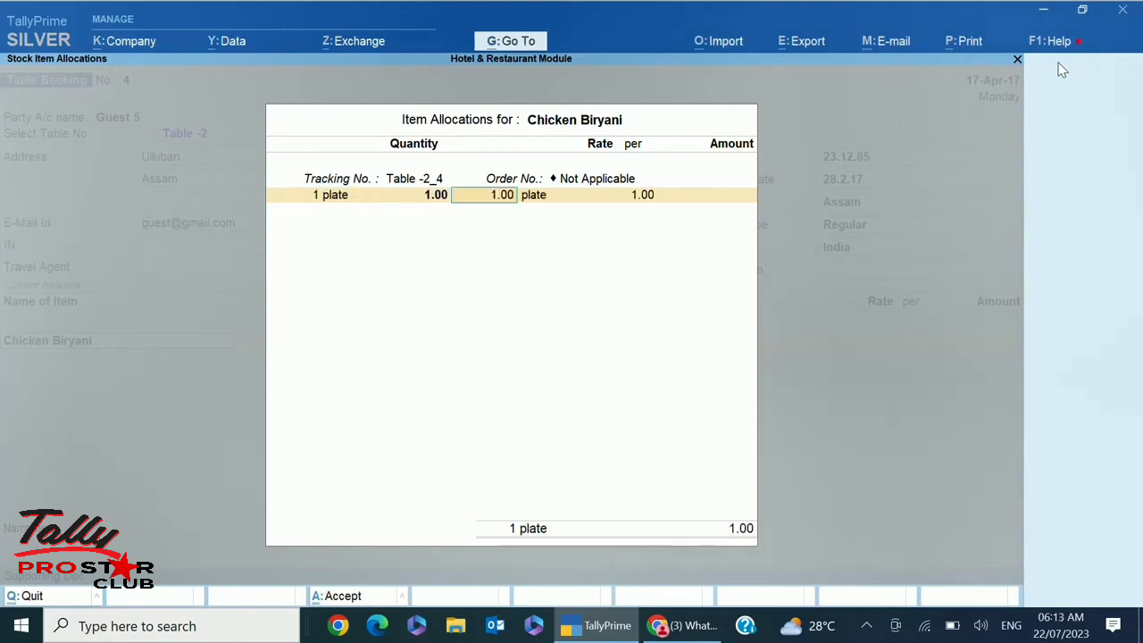
text(150)
key(Return)
key(Return)
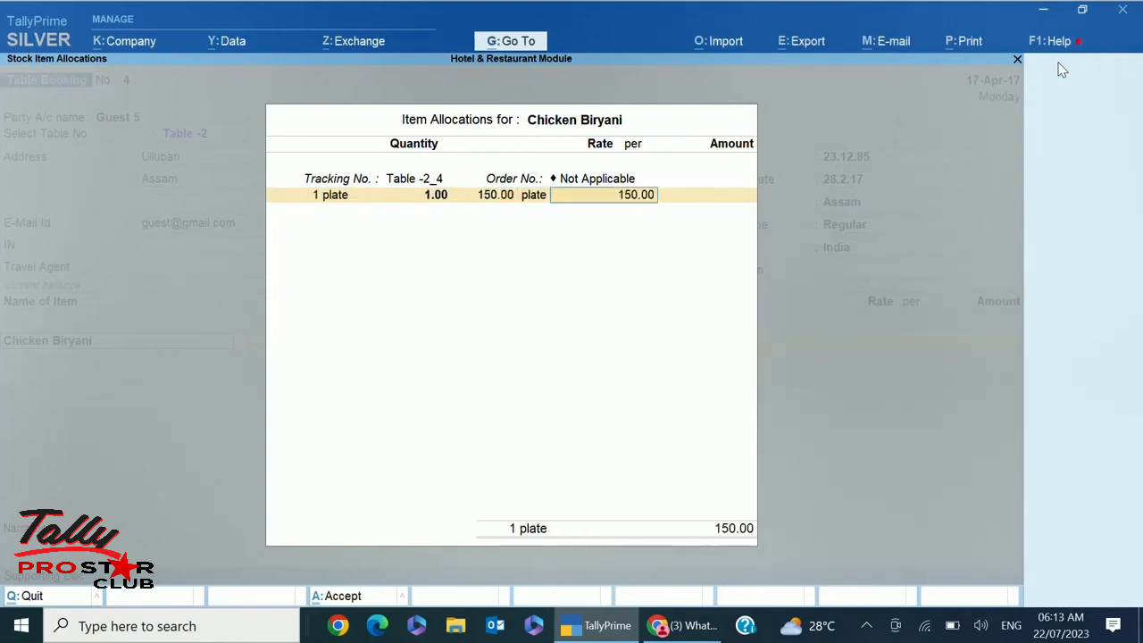
key(Return)
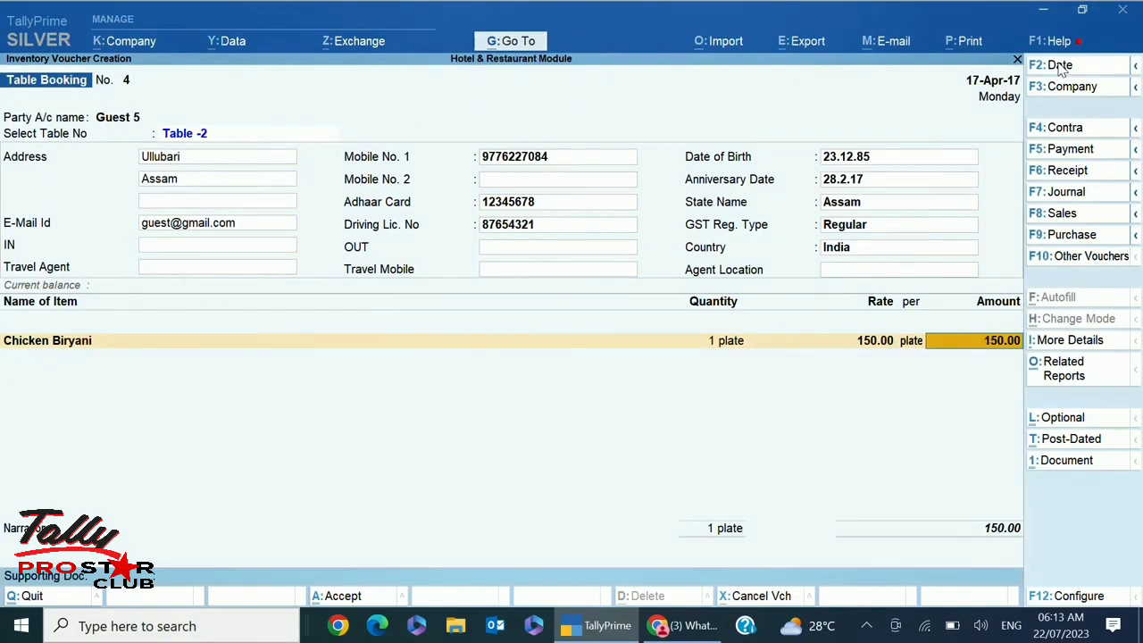
Accept Table Booking No. 4 and return to the Hotel Management gateway
key(Return)
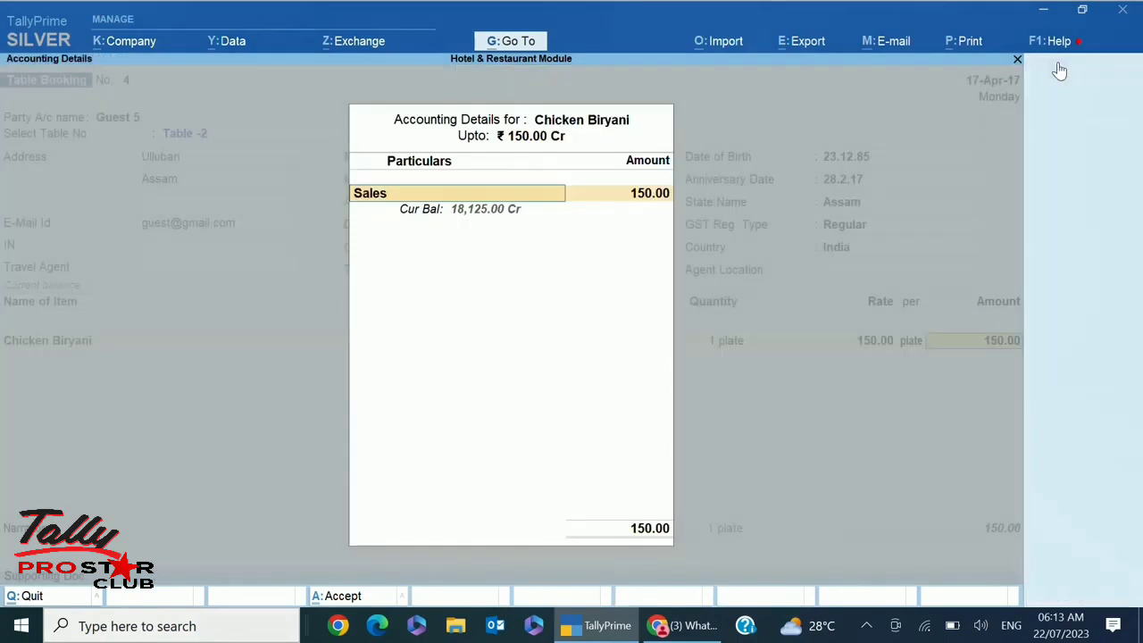
key(Return)
key(Return)
key(Return)
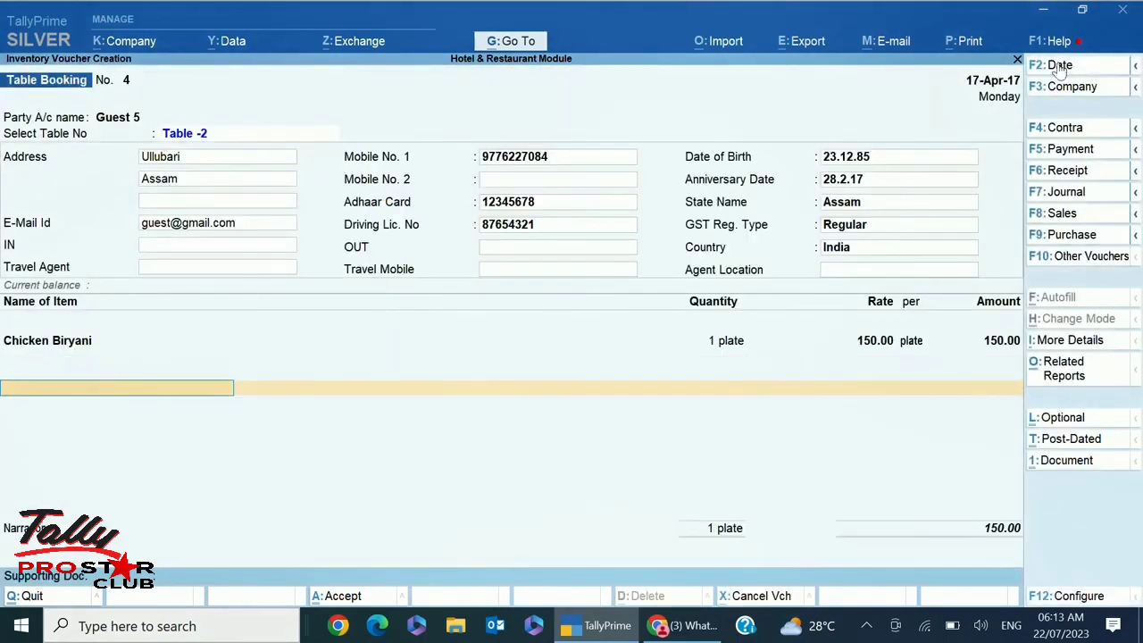
key(Return)
key(Return)
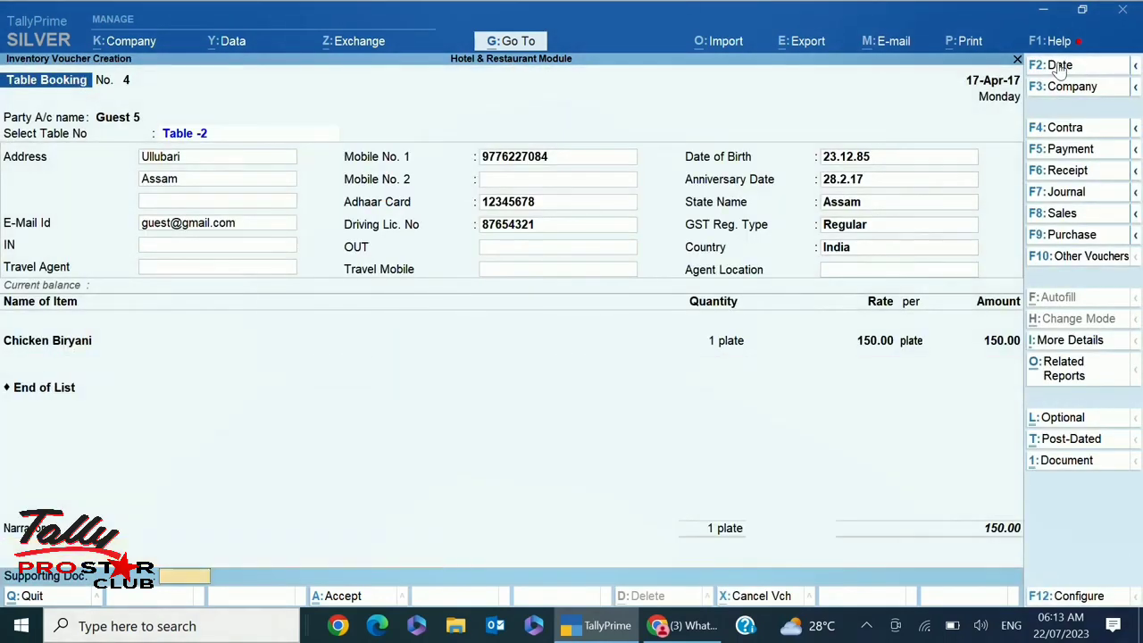
key(Return)
key(Return)
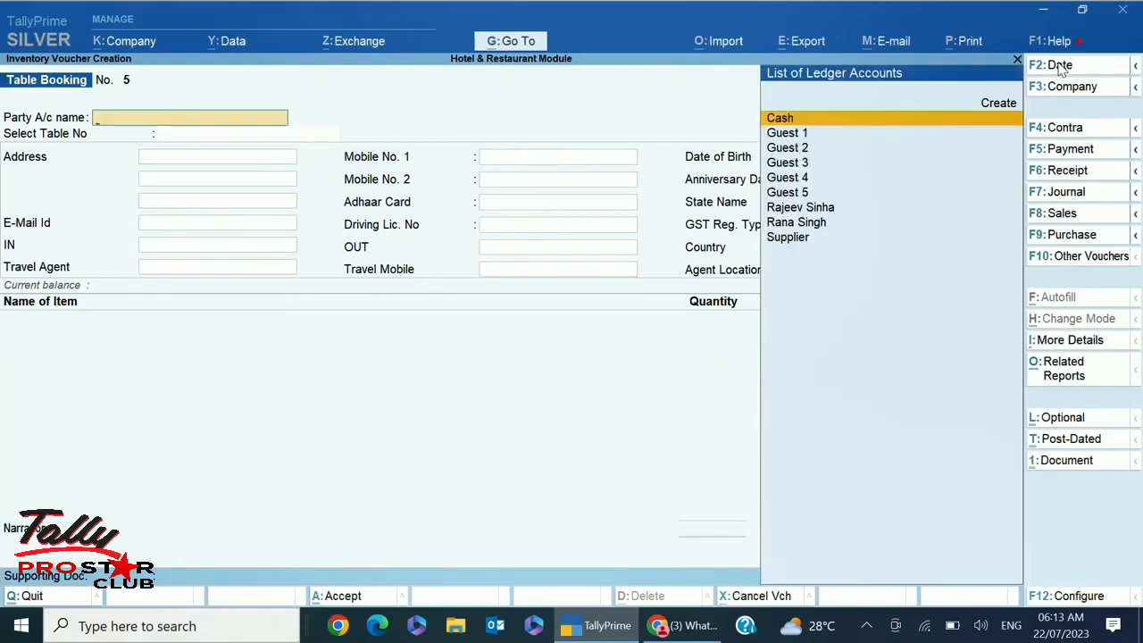
key(Escape)
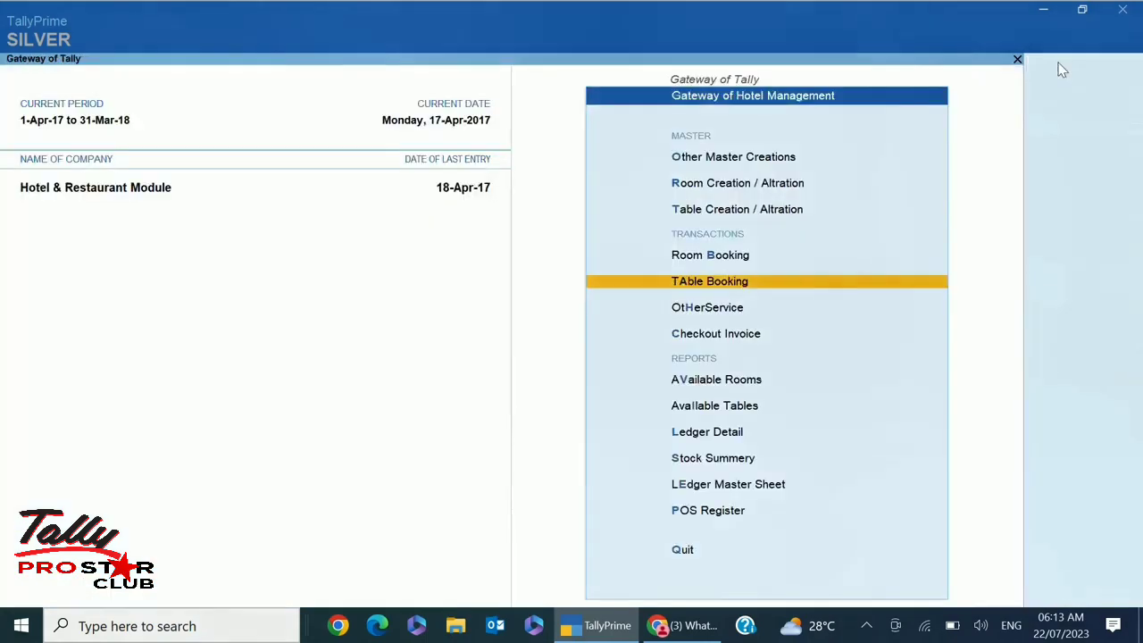
Start Other Service voucher Ot6 for Guest 5, order Not Applicable, linked to Room No 101_TINN/11
key(Down)
key(Return)
key(Down)
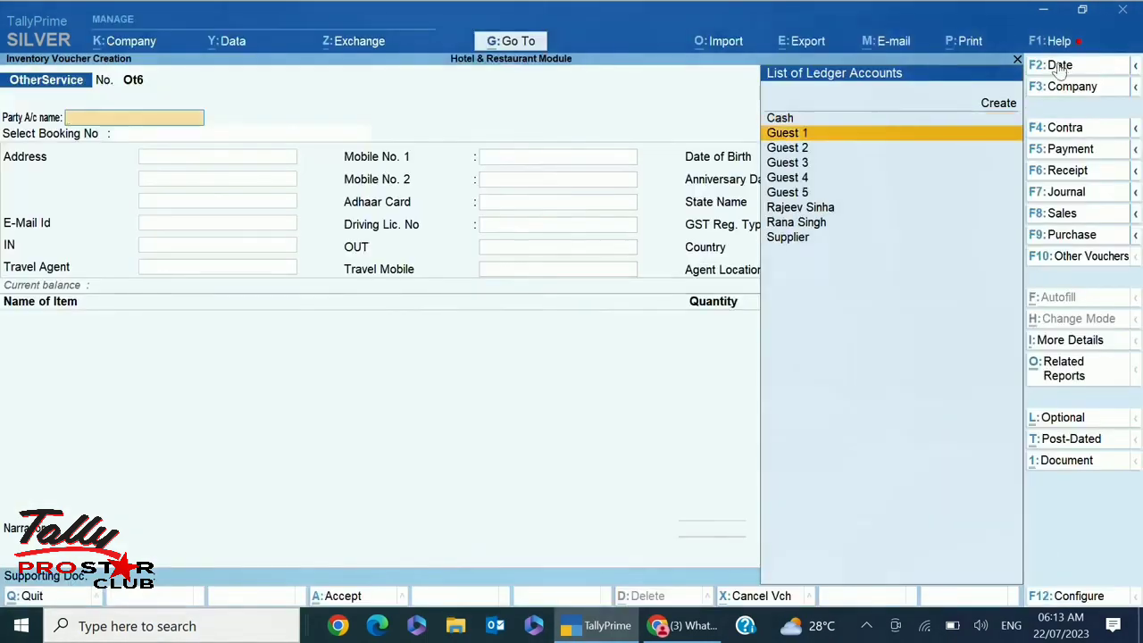
key(Down)
key(Down)
key(Down)
key(Down)
key(Return)
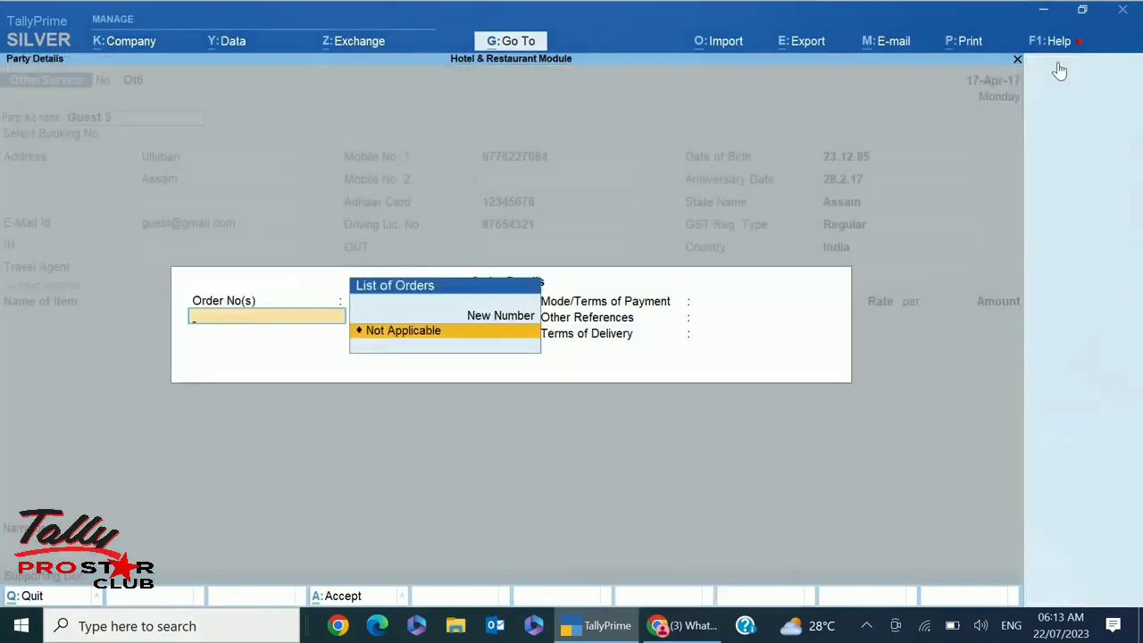
key(Return)
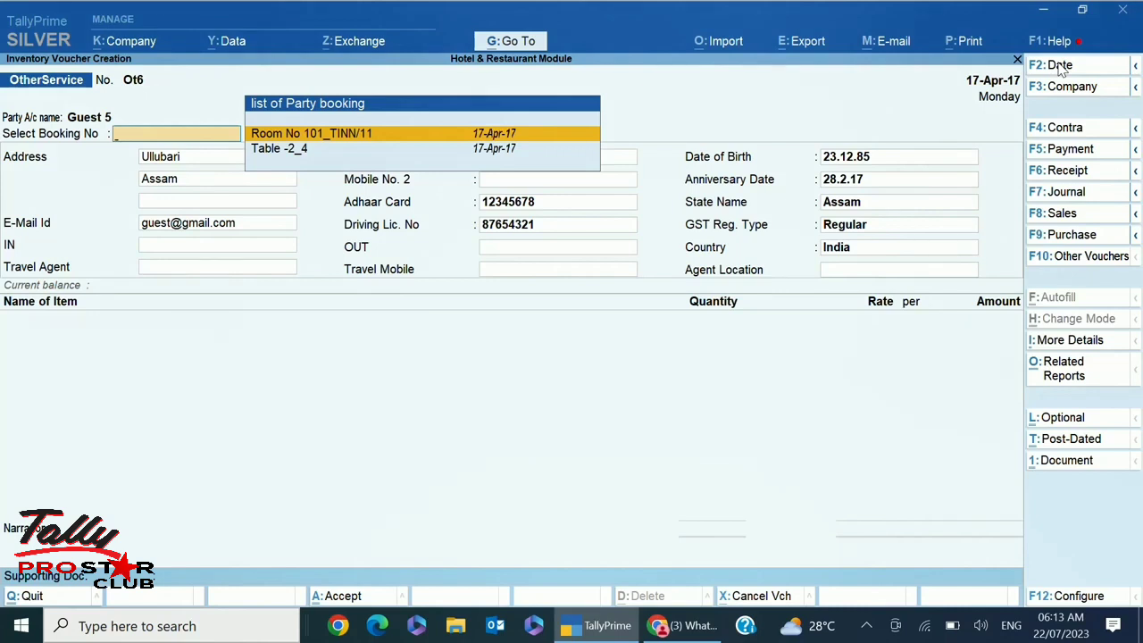
key(Return)
key(Return)
key(Return)
key(Return)
key(Return)
key(Return)
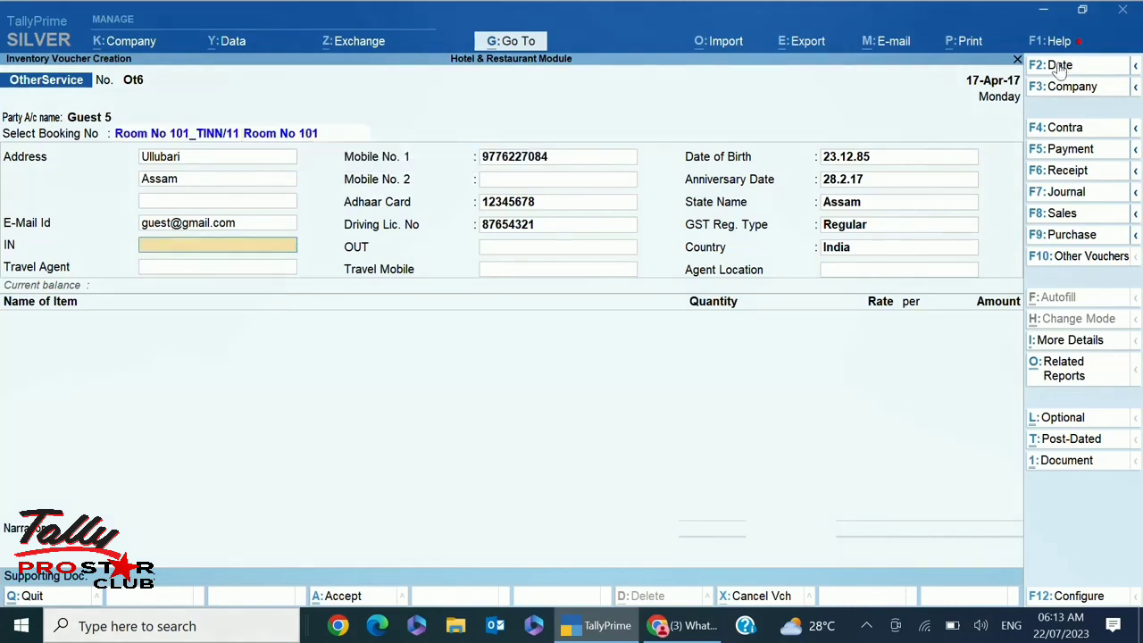
key(Return)
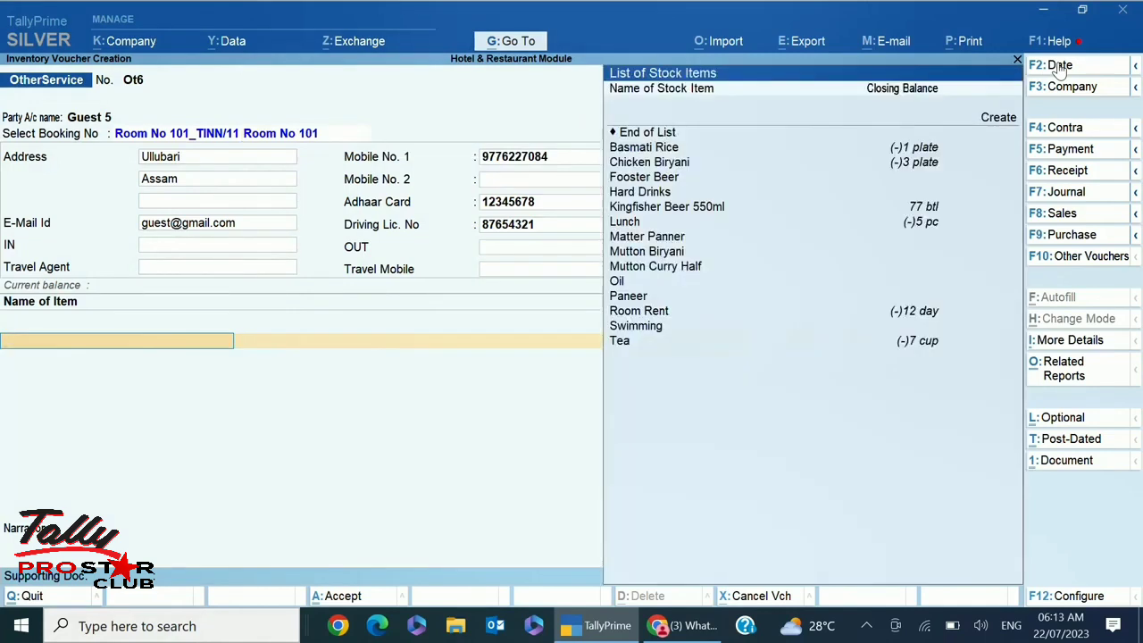
Add a Tea line of 1 cup at 25.00, tracked to the Room No 101 booking
key(Down)
key(Down)
key(Down)
key(Down)
key(Down)
key(Down)
key(Down)
key(Down)
key(Down)
key(Down)
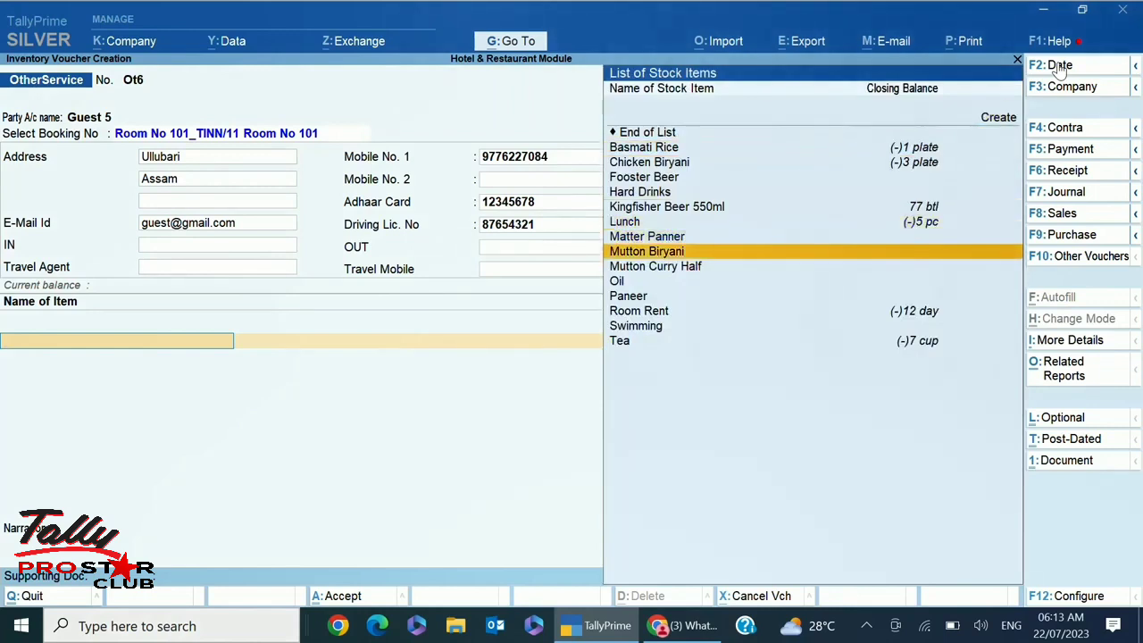
key(Down)
key(Down)
key(Down)
key(Down)
key(Down)
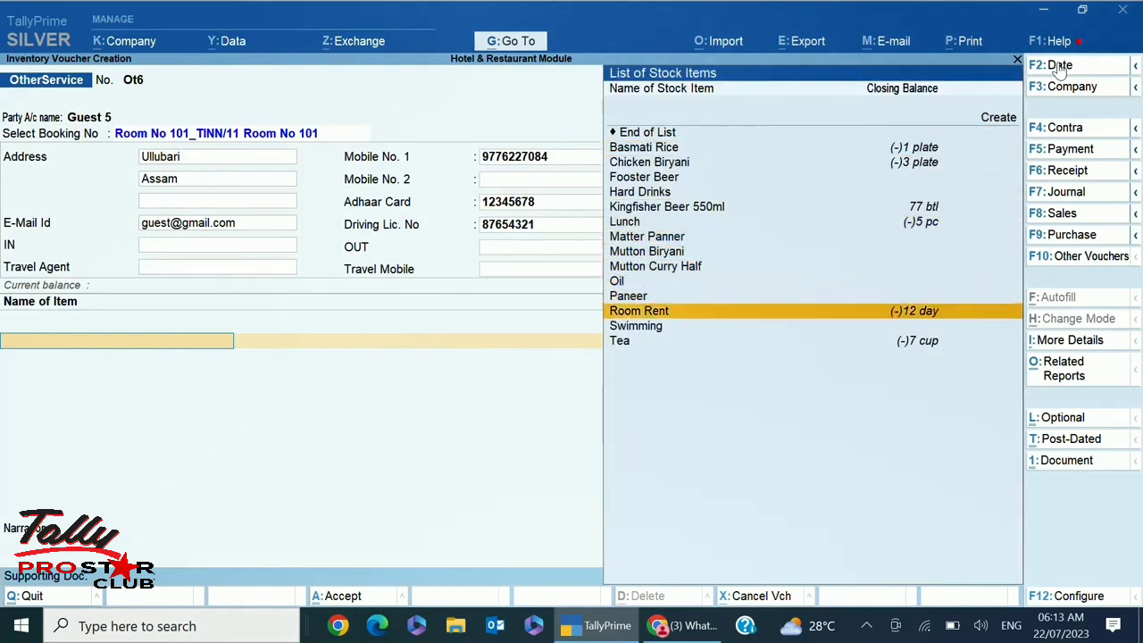
key(Return)
key(Return)
key(Return)
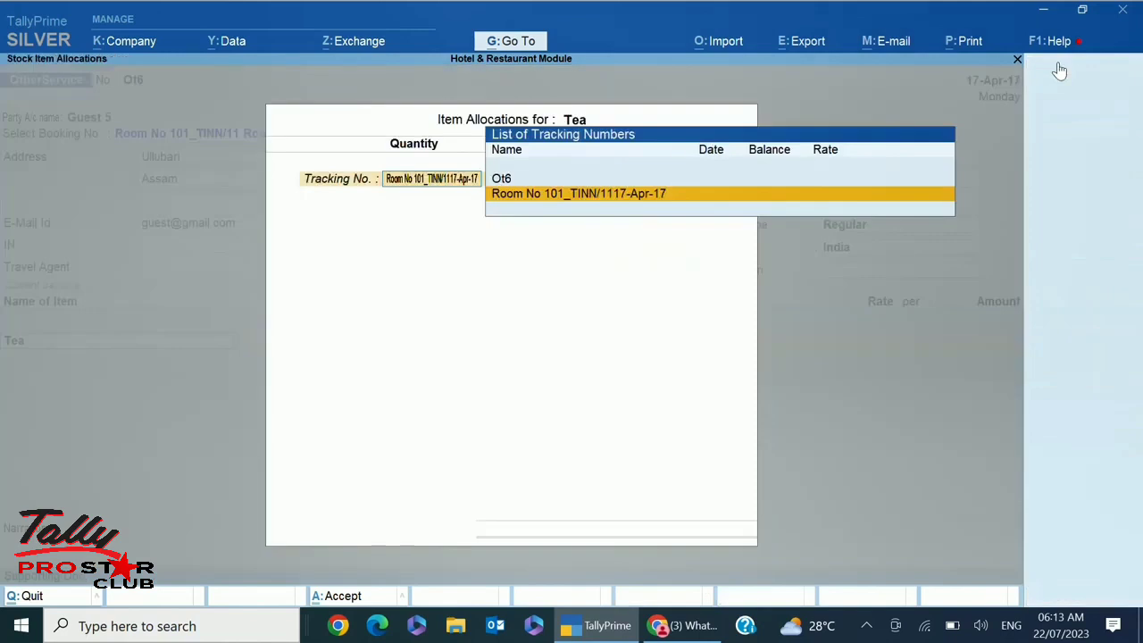
text(1)
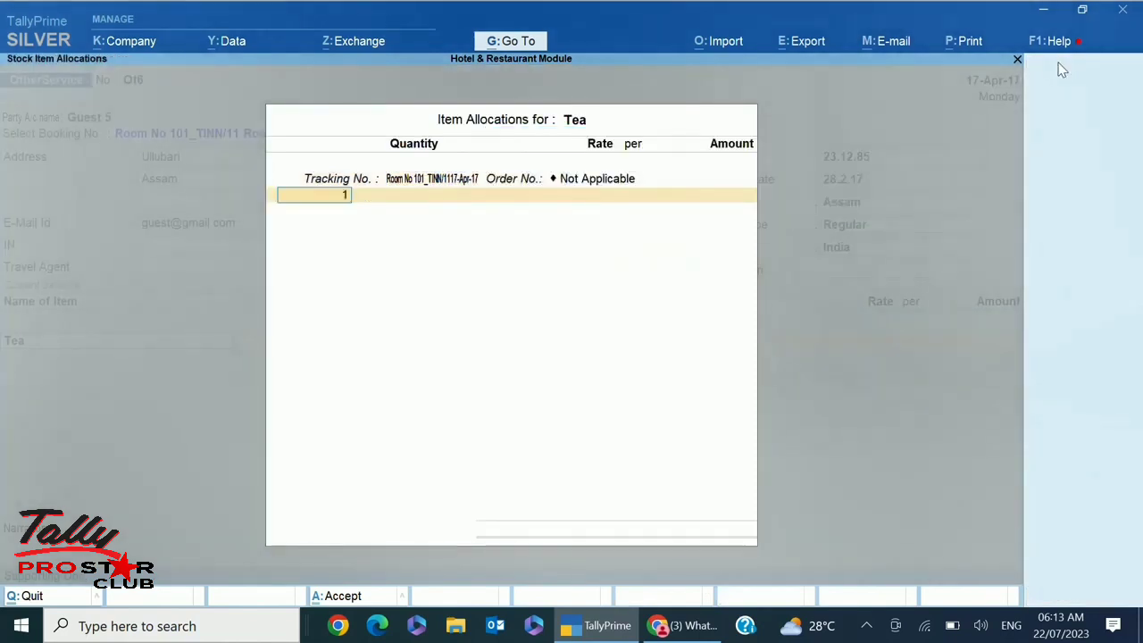
key(Return)
text(1)
key(Return)
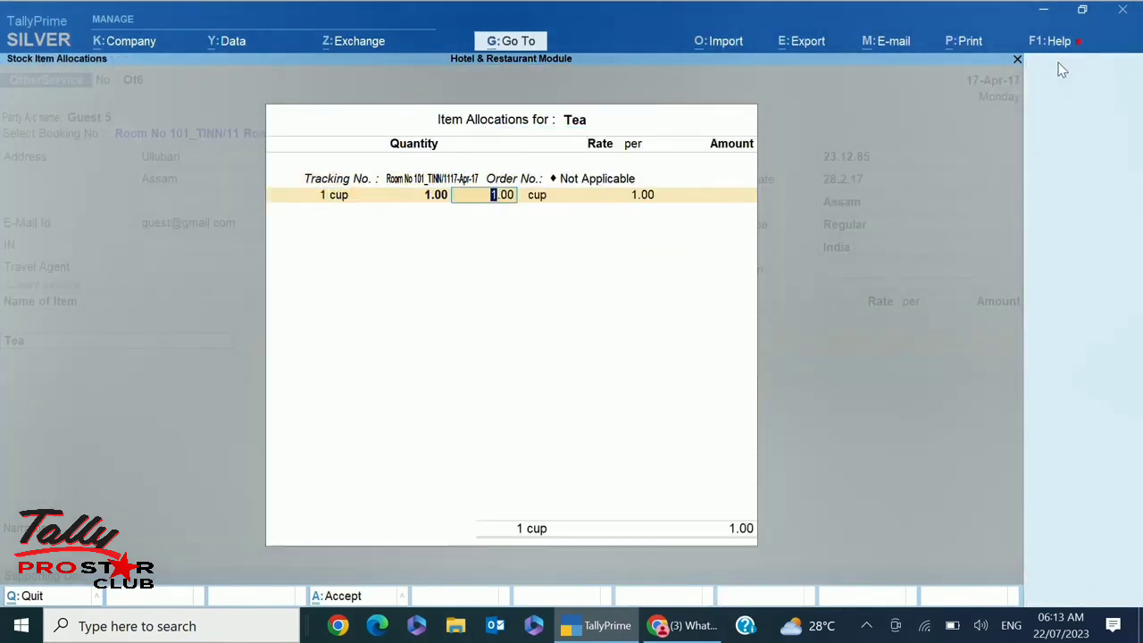
text(25)
key(Return)
key(Return)
key(Return)
key(Return)
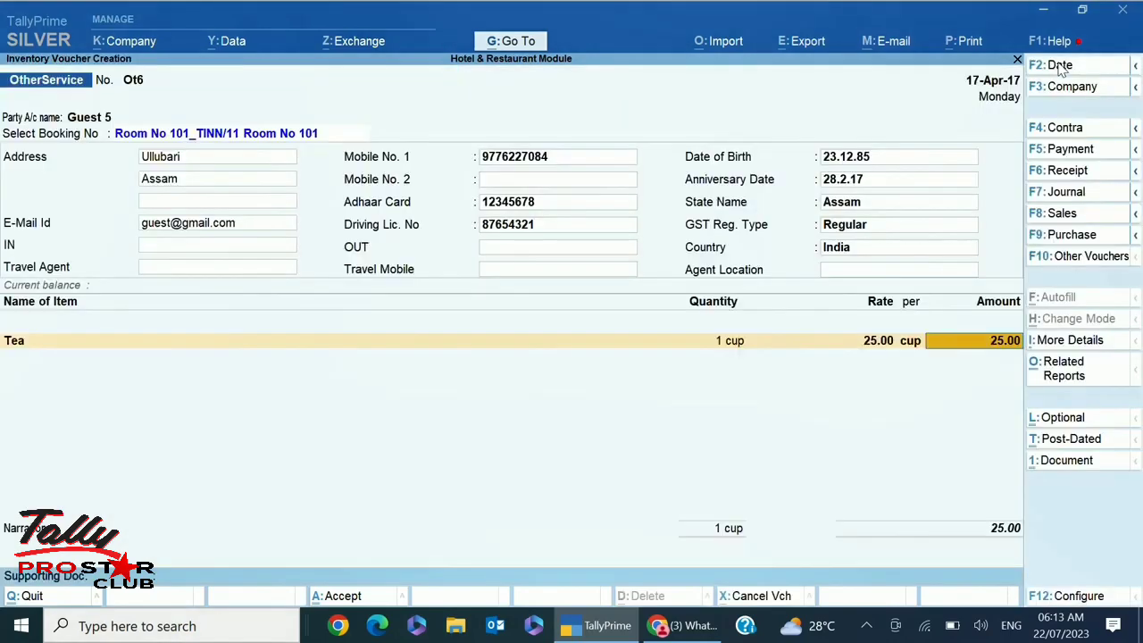
key(Return)
key(Return)
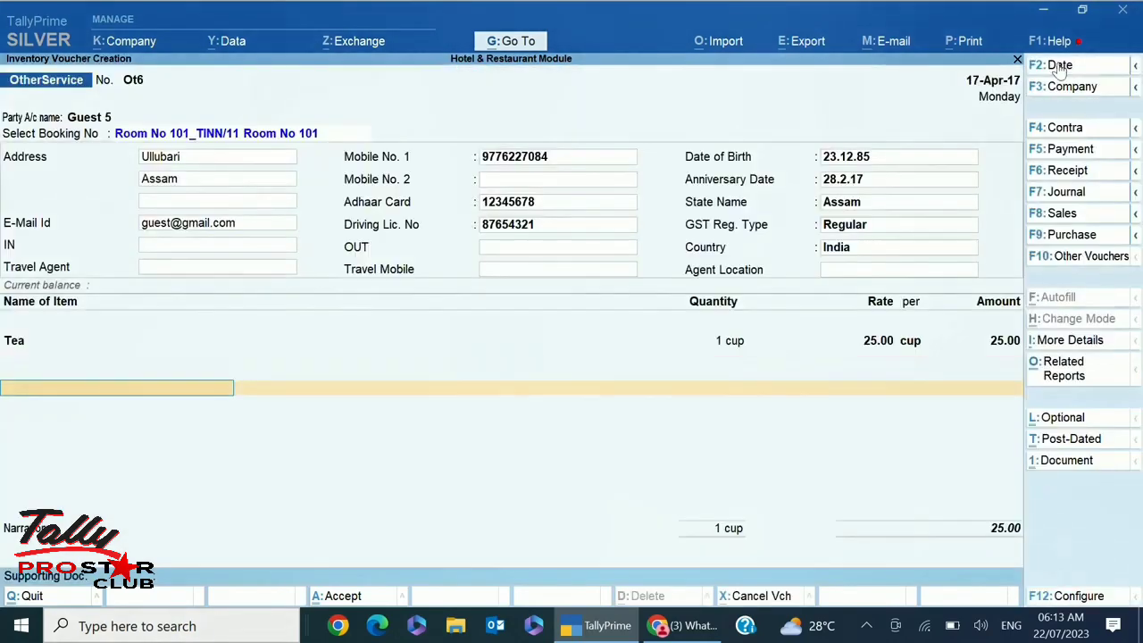
key(Return)
key(Return)
key(Return)
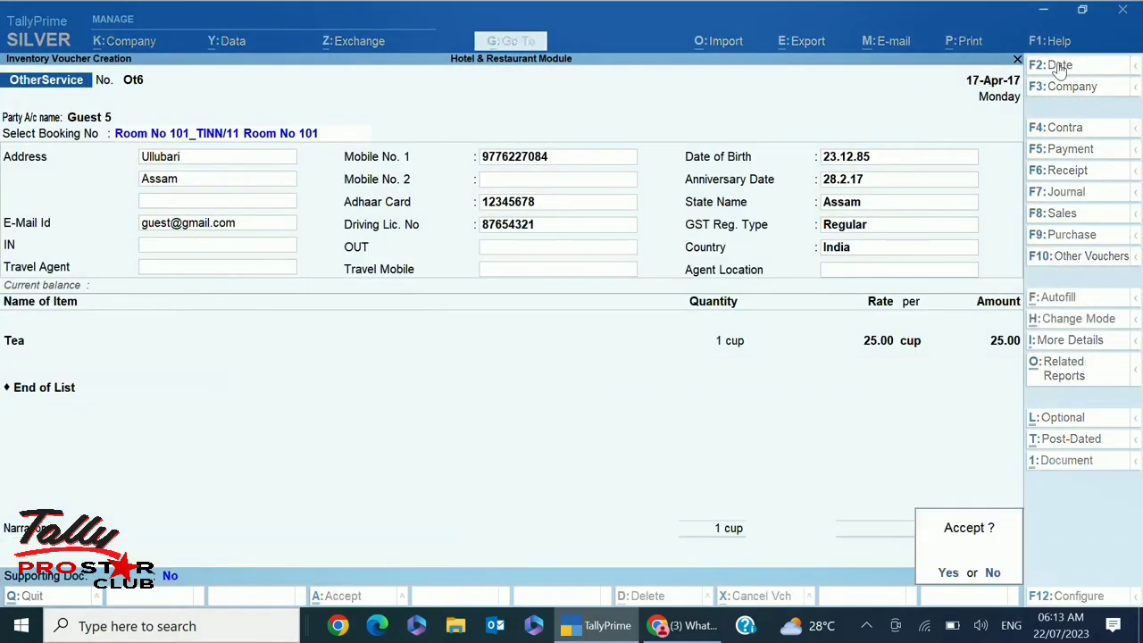
key(Return)
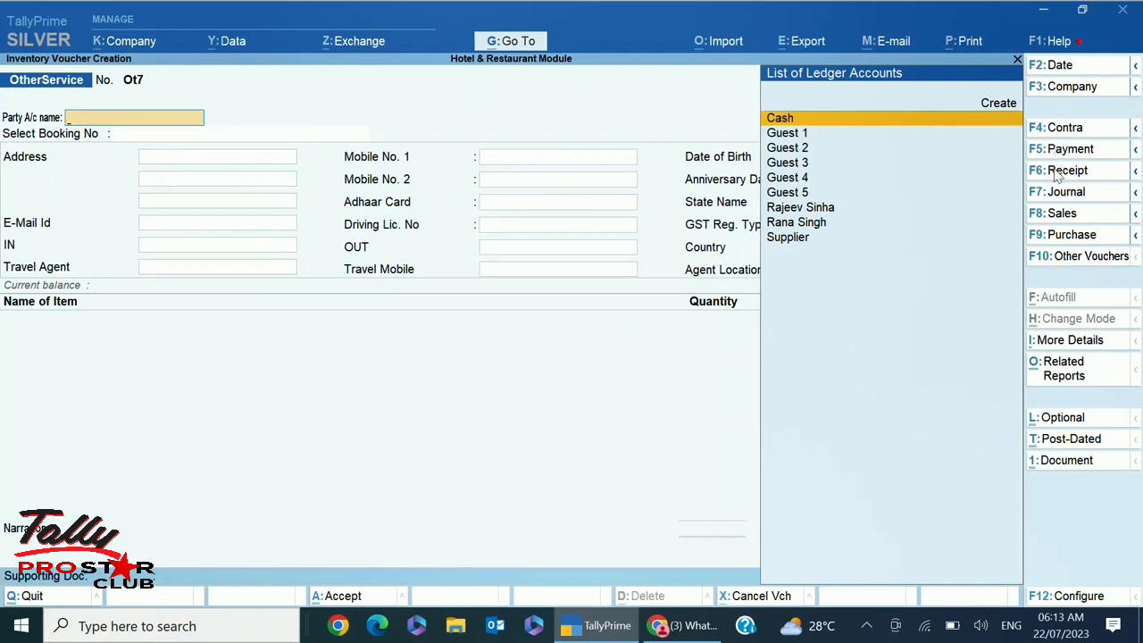
Start another Other Service voucher dated 18-4-2017 for Guest 5, linked to Room No 101
click(1061, 67)
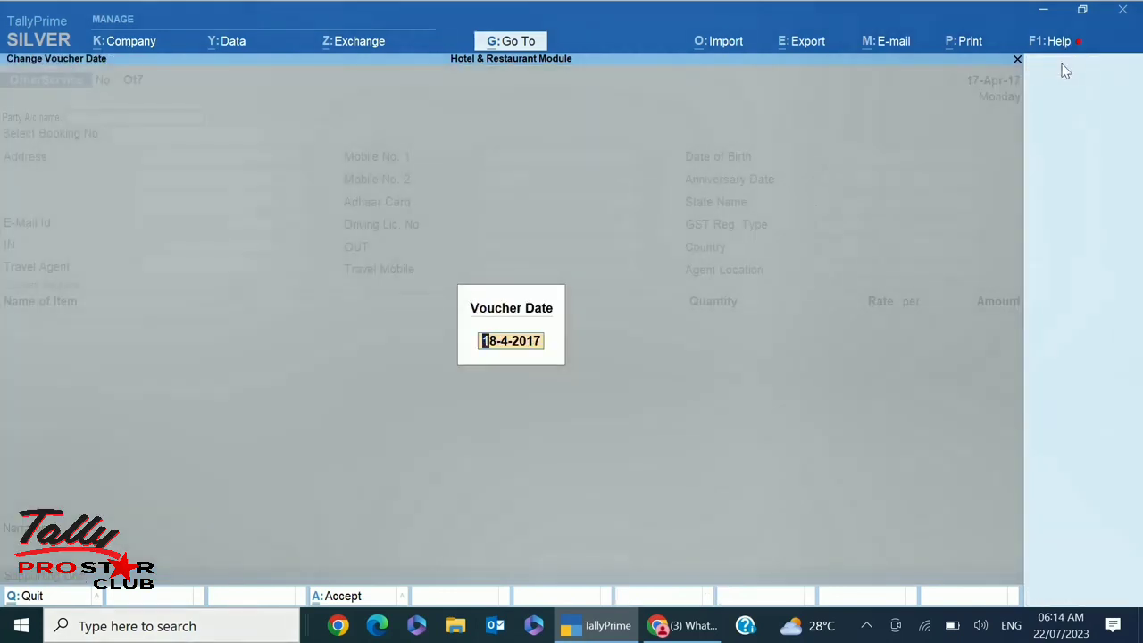
key(Return)
key(Down)
key(Down)
key(Down)
key(Down)
key(Down)
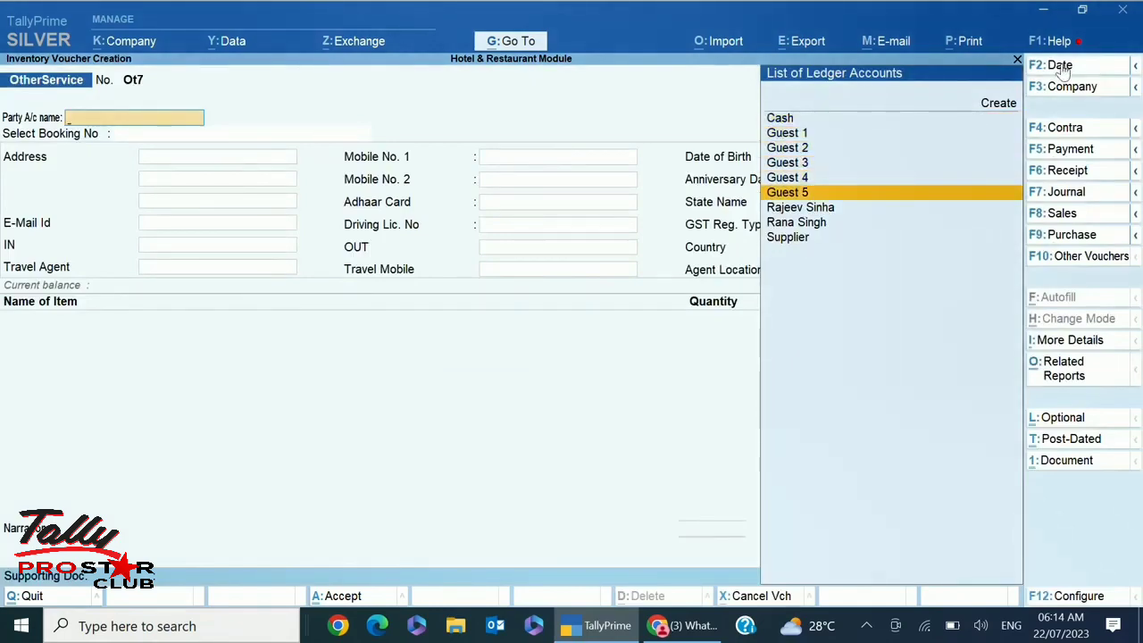
key(Return)
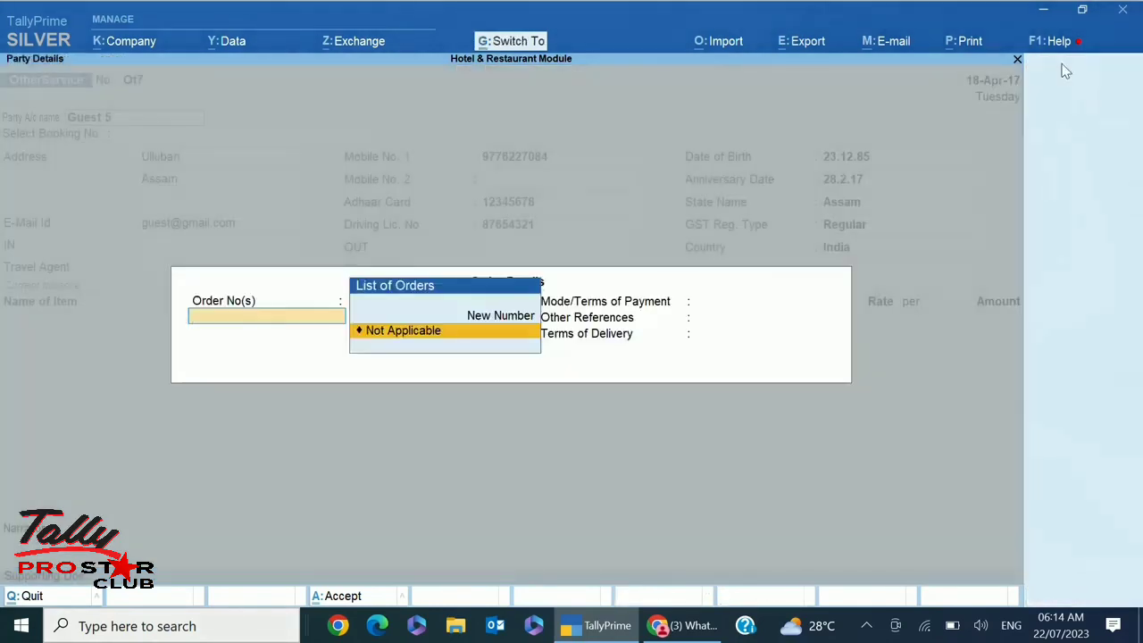
key(Return)
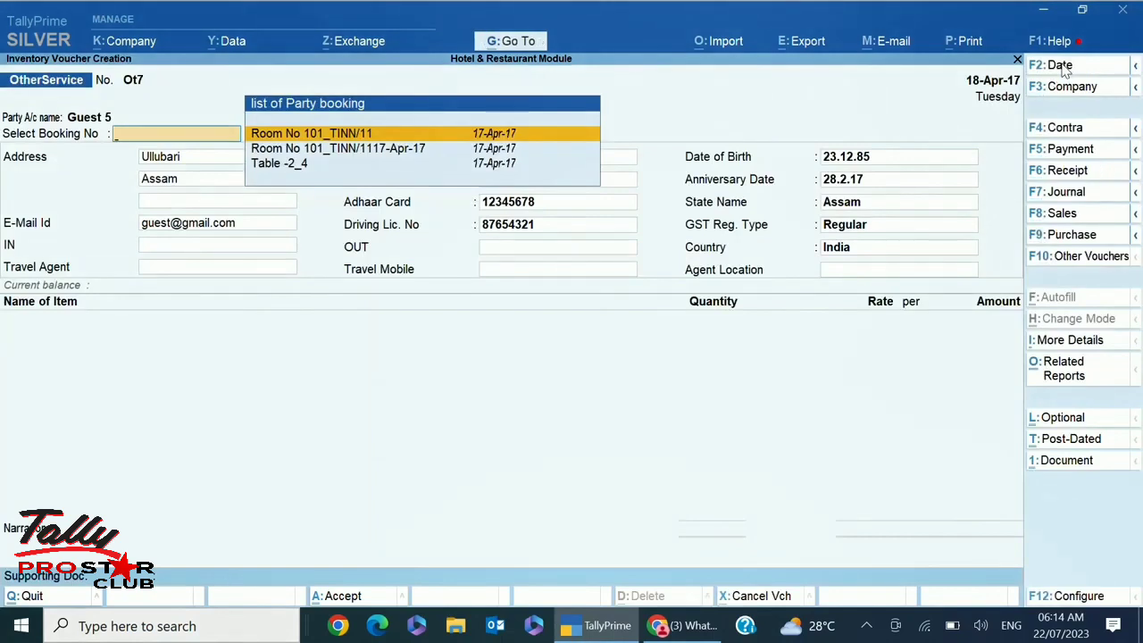
key(Return)
key(Return)
key(Return)
key(Return)
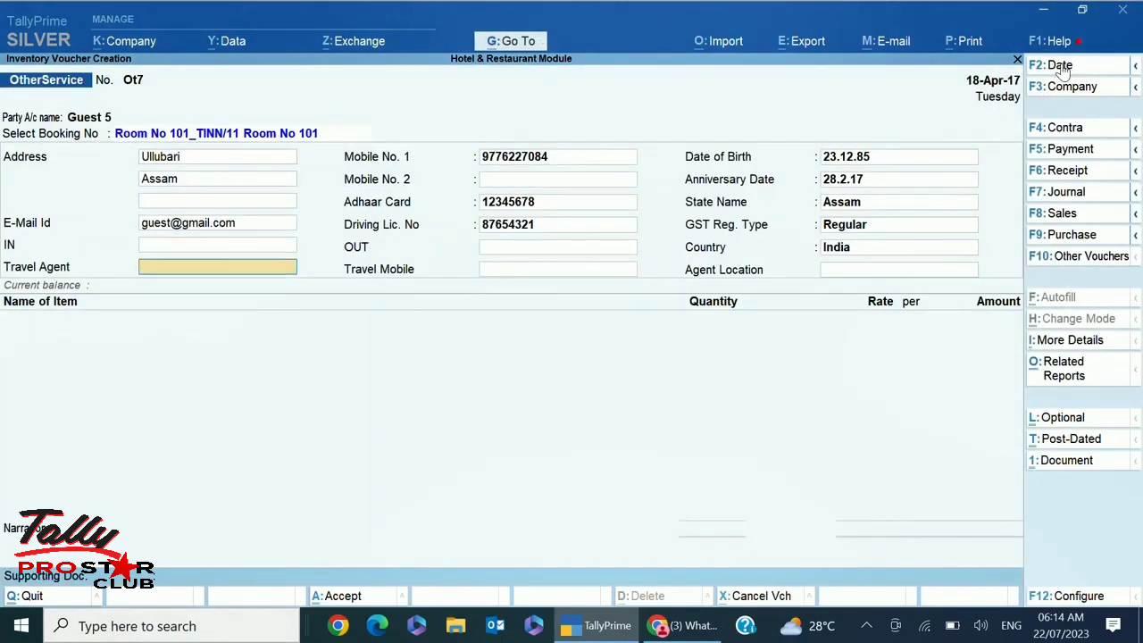
key(Return)
key(Return)
key(Return)
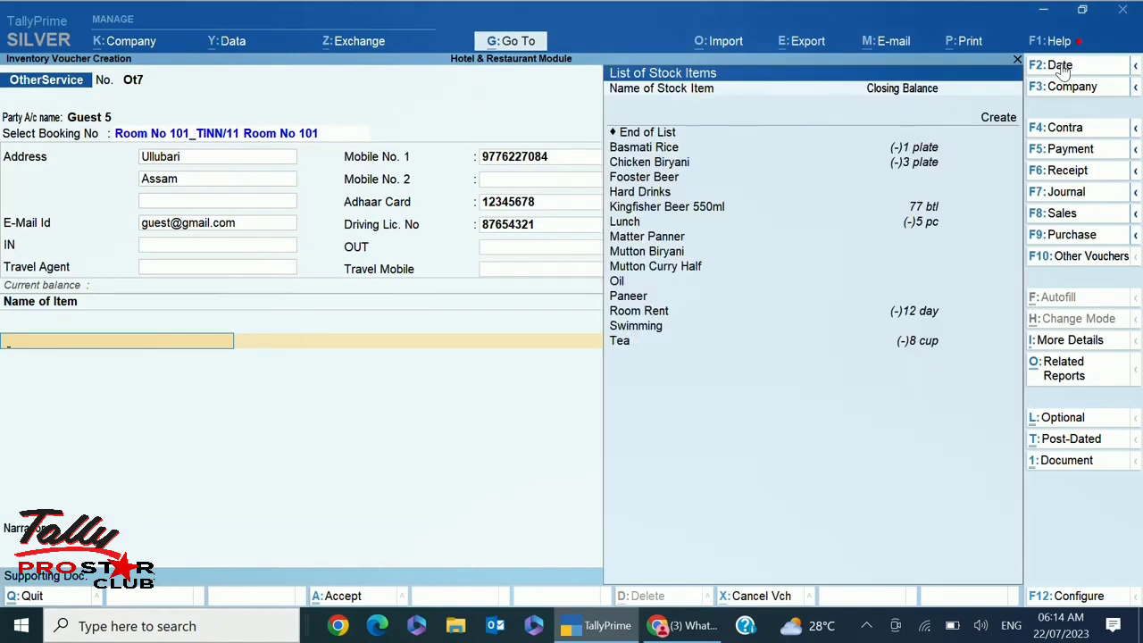
Add 2 cups of Tea at 25.00 under the 18-Apr-17 room tracking number
key(Down)
key(Down)
key(Down)
key(Down)
key(Down)
key(Down)
key(Down)
key(Down)
key(Down)
key(Down)
key(Down)
key(Down)
key(Down)
key(Down)
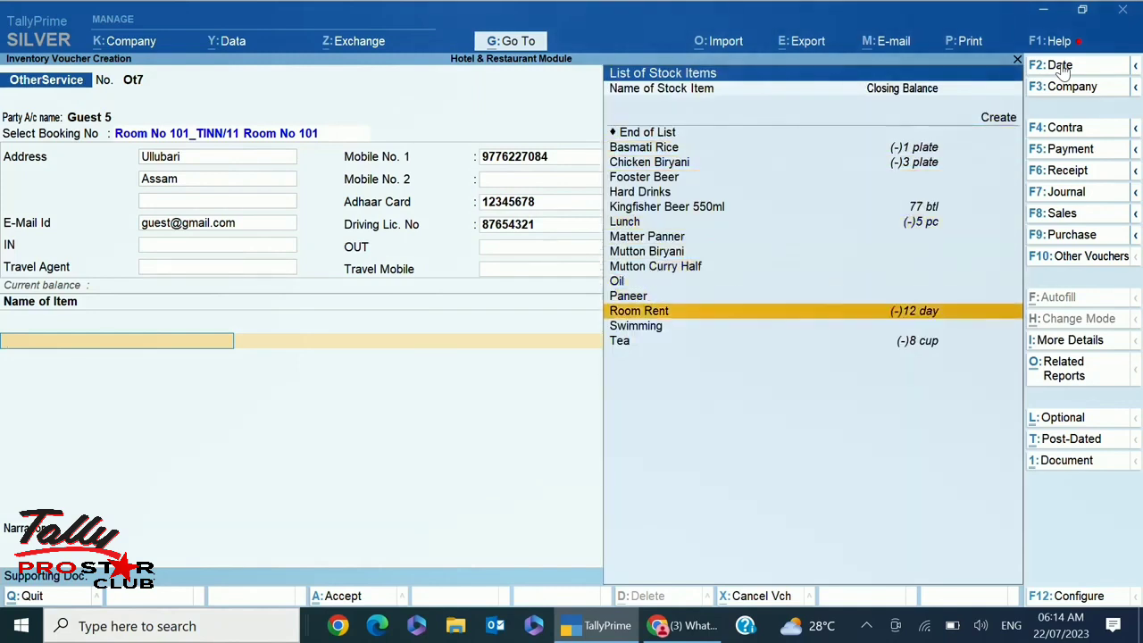
key(Down)
key(Down)
key(Return)
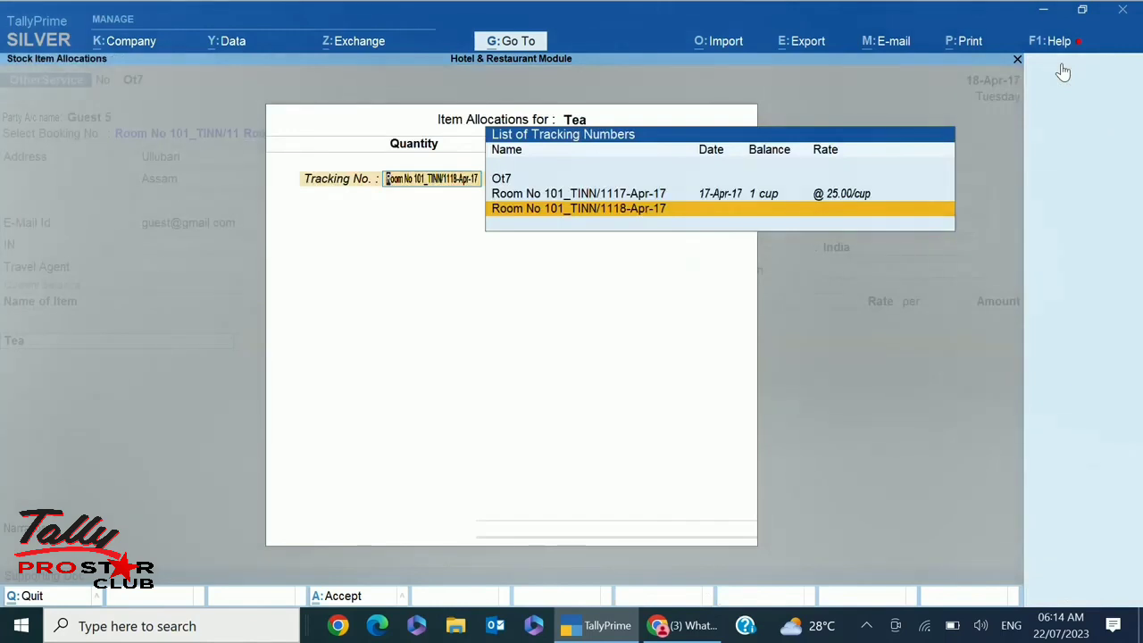
key(Up)
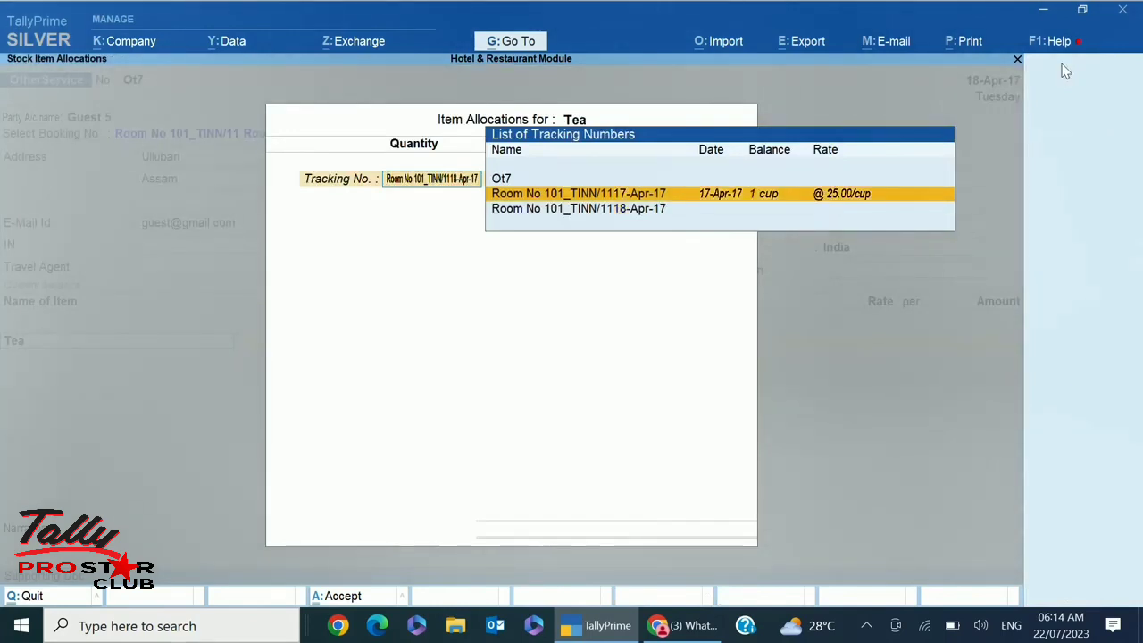
key(Down)
key(Return)
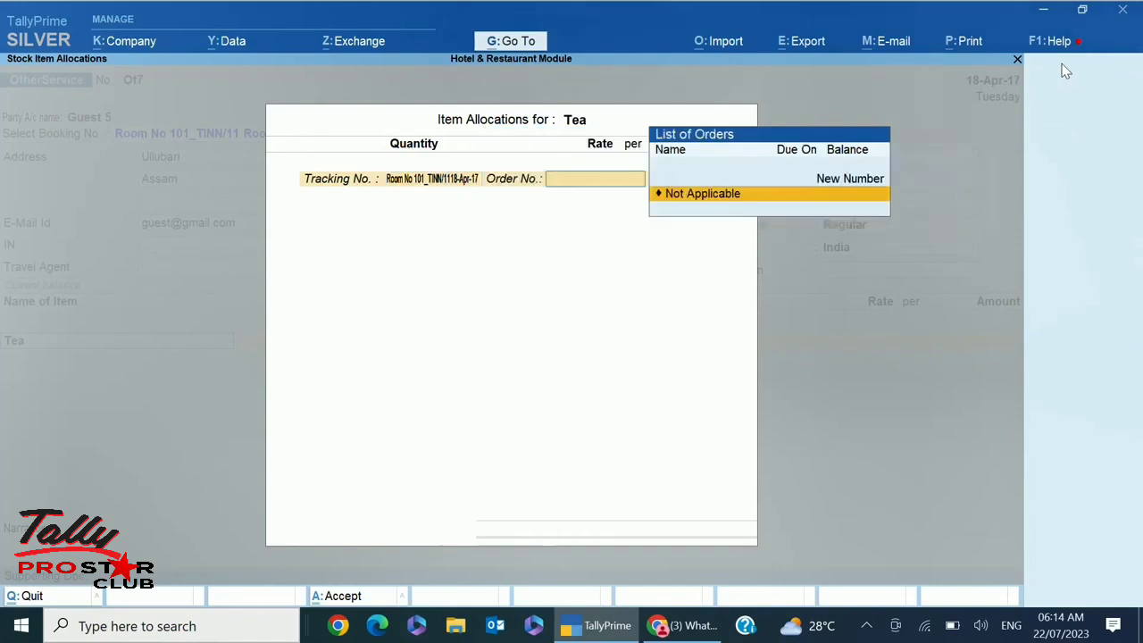
key(Return)
text(2)
key(Return)
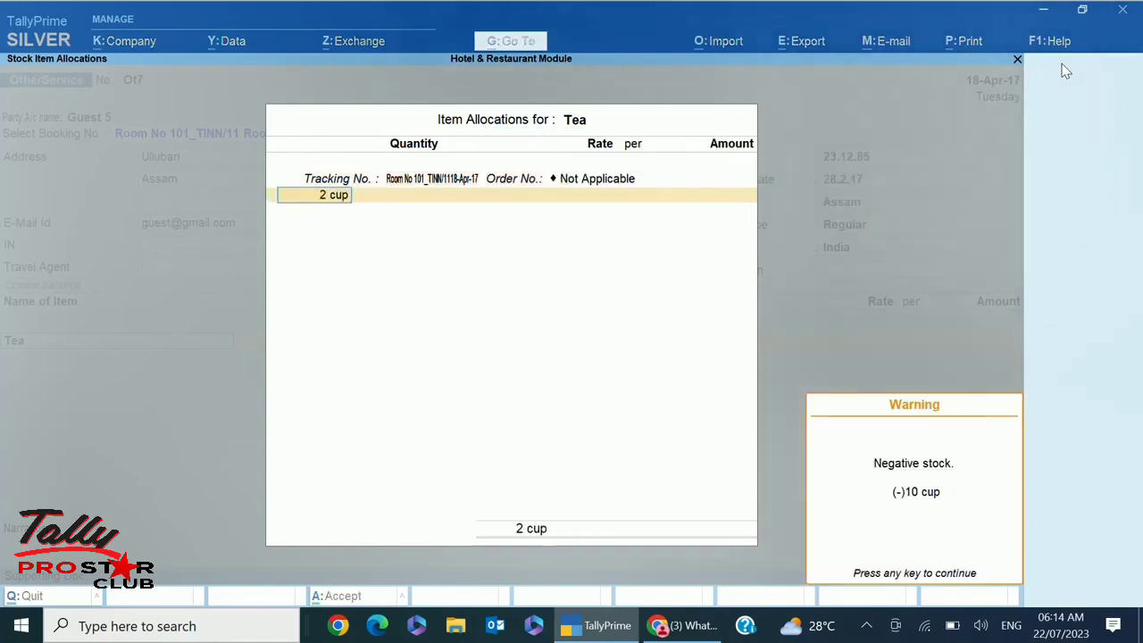
key(Return)
text(2)
key(Return)
text(25)
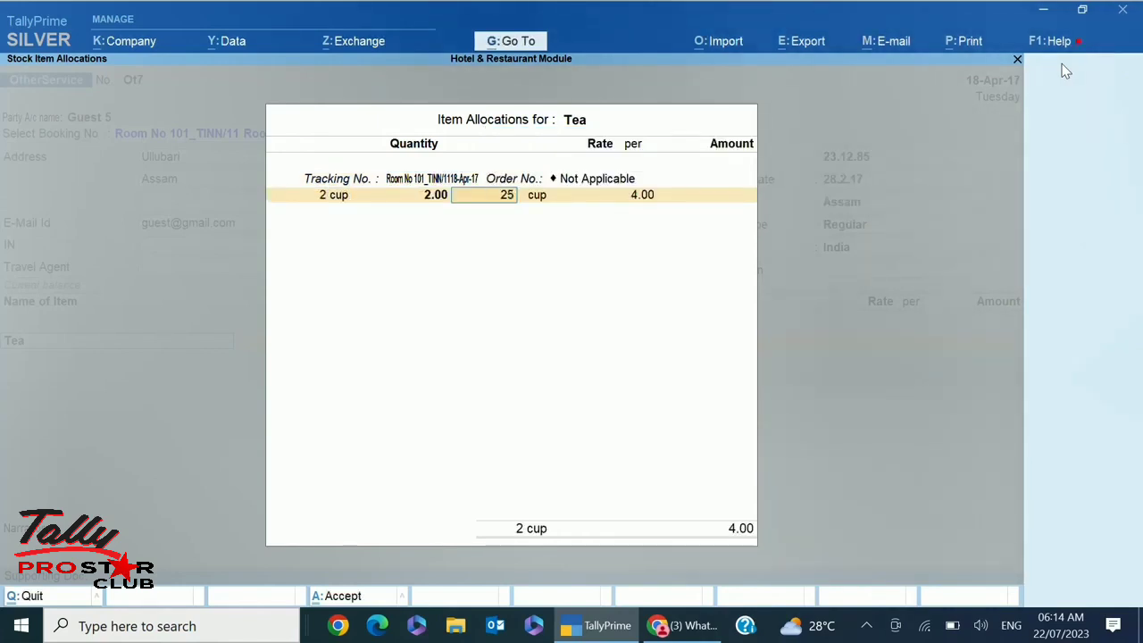
key(Return)
key(Return)
Save voucher Ot7 totalling 50.00 and return to the gateway
key(Return)
key(Return)
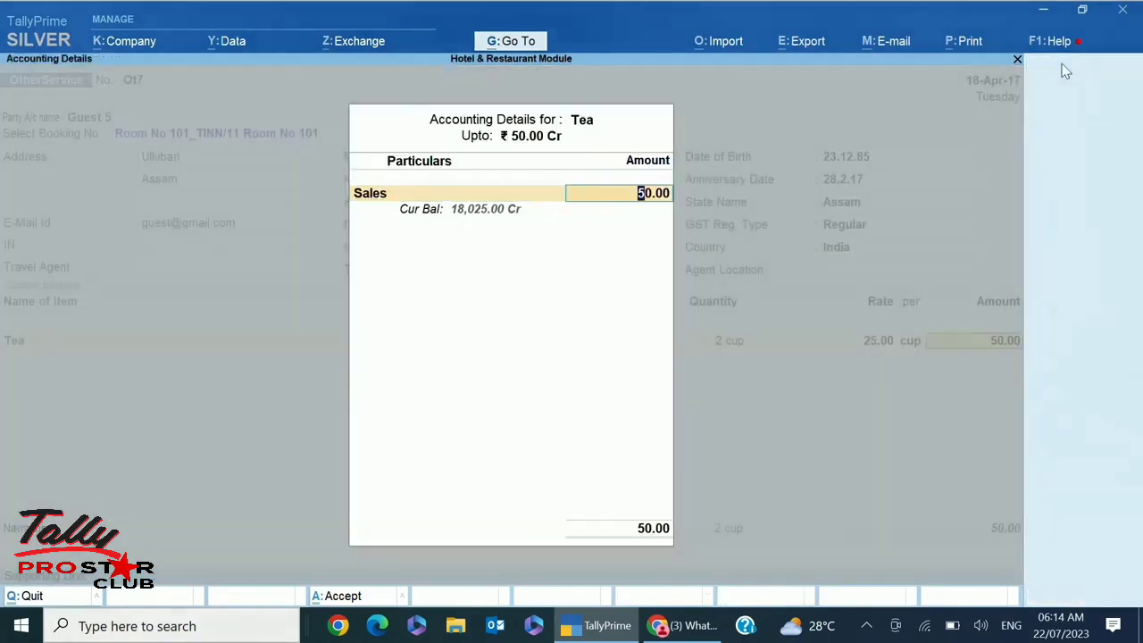
key(Return)
key(Return)
key(Return)
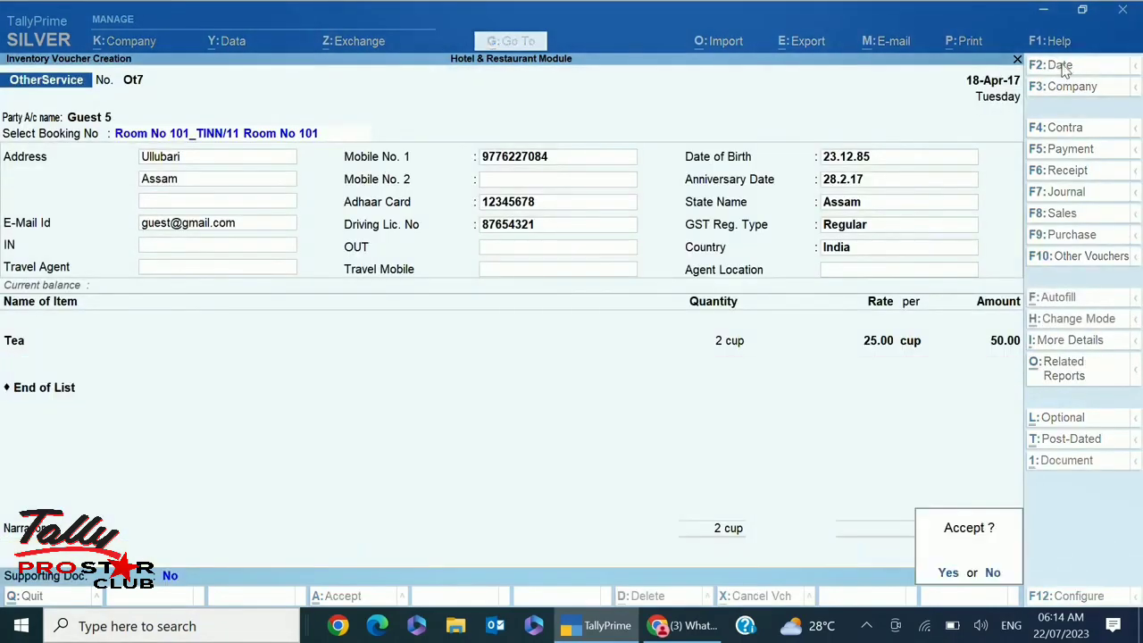
key(Return)
key(Escape)
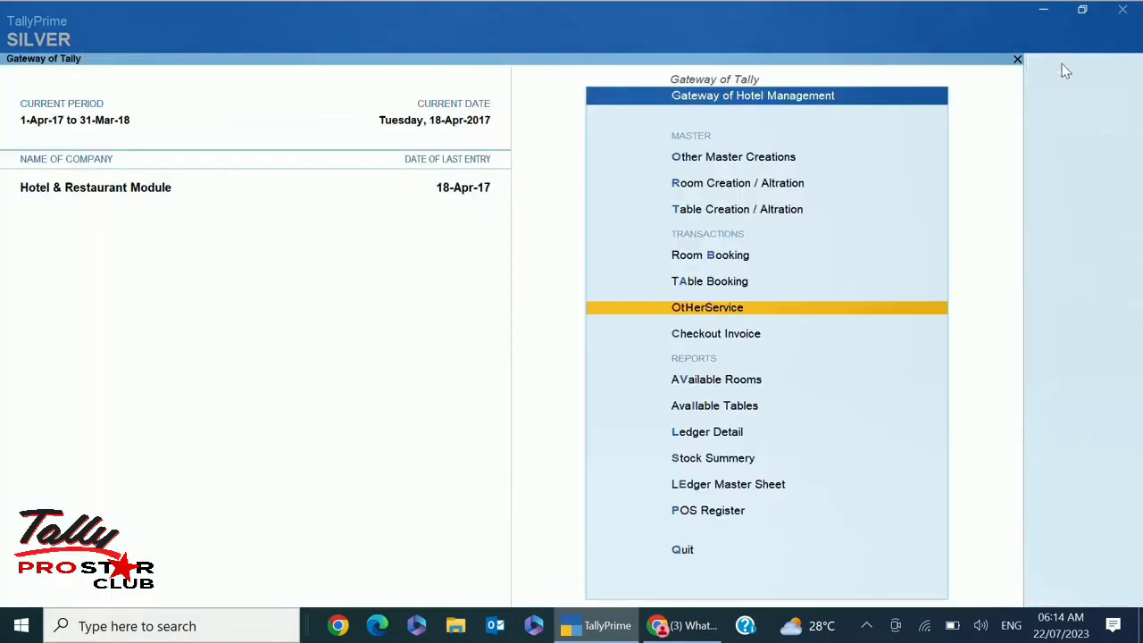
Start a checkout invoice with Guest 5 as the party
key(Down)
key(Return)
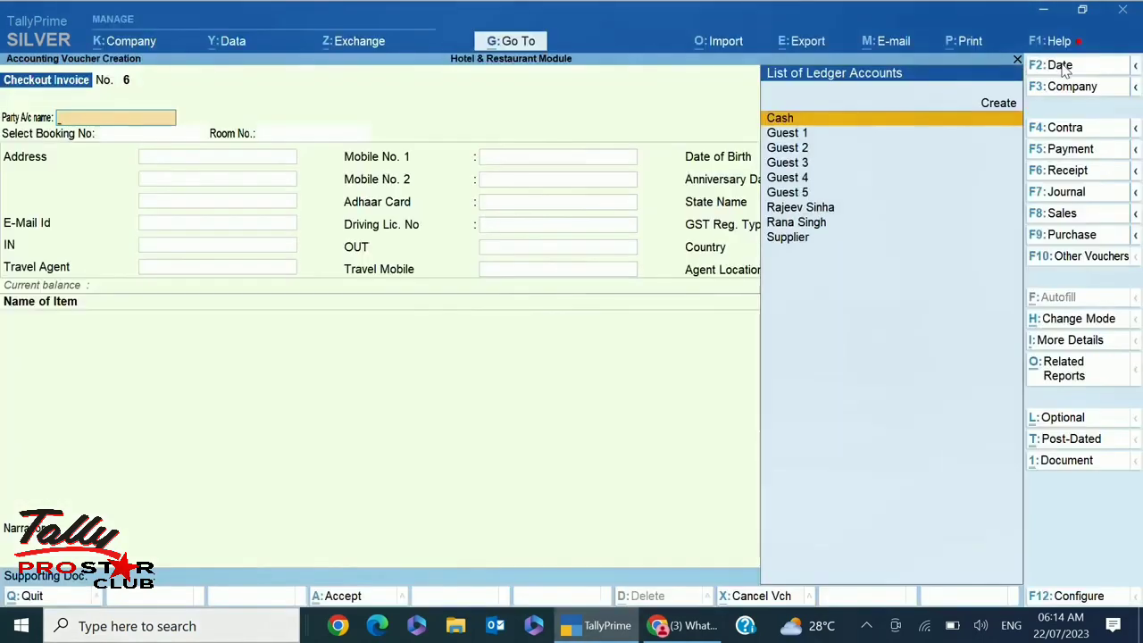
key(Down)
key(Down)
key(Down)
key(Down)
key(Down)
key(Return)
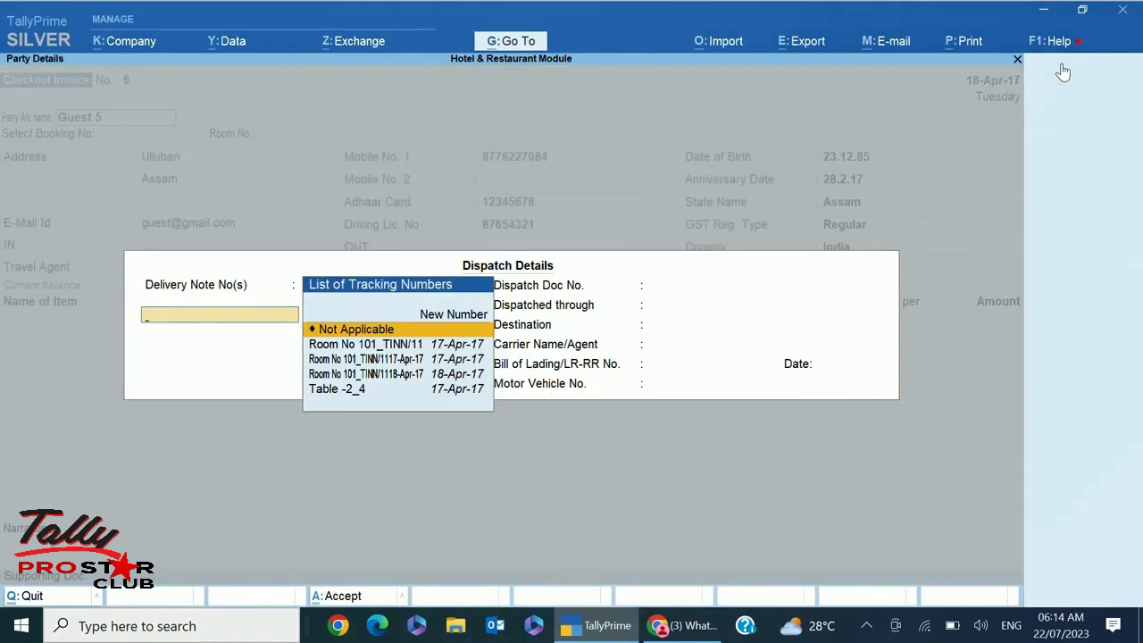
Add delivery notes for Room No 101 (17 and 18 Apr-17) and Table -2_4
key(Down)
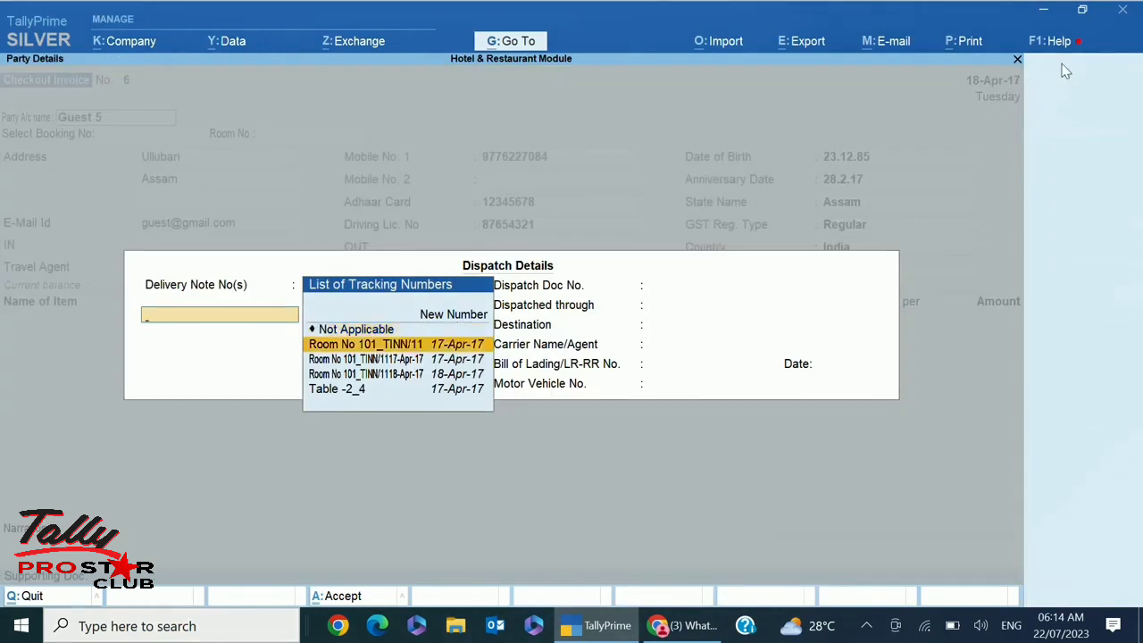
key(Return)
key(Return)
key(Down)
key(Return)
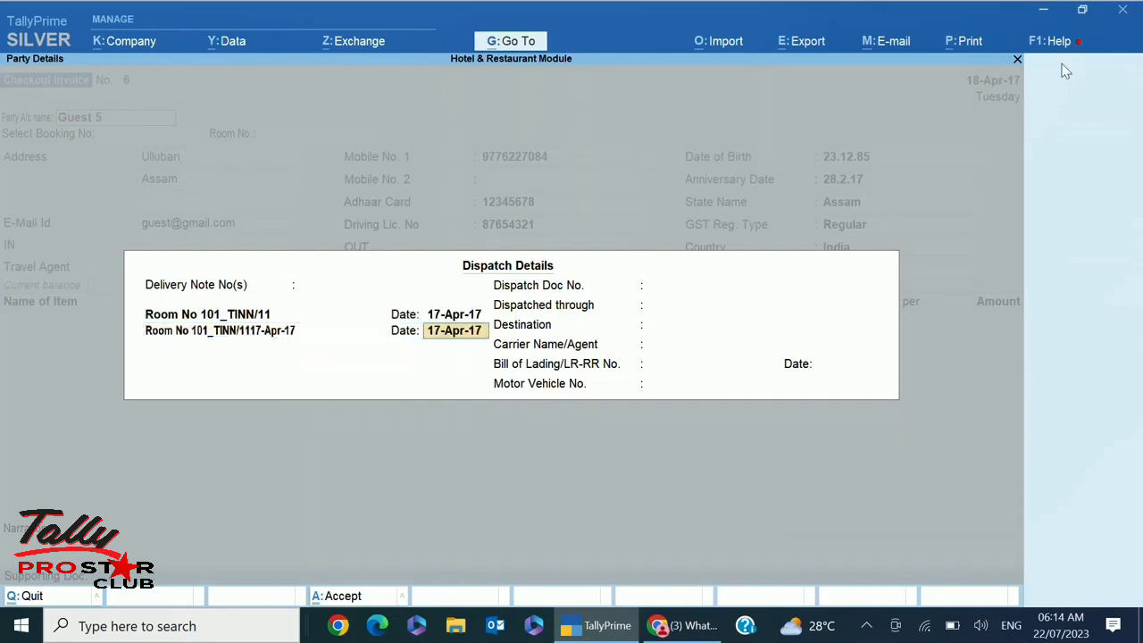
key(Return)
key(Down)
key(Return)
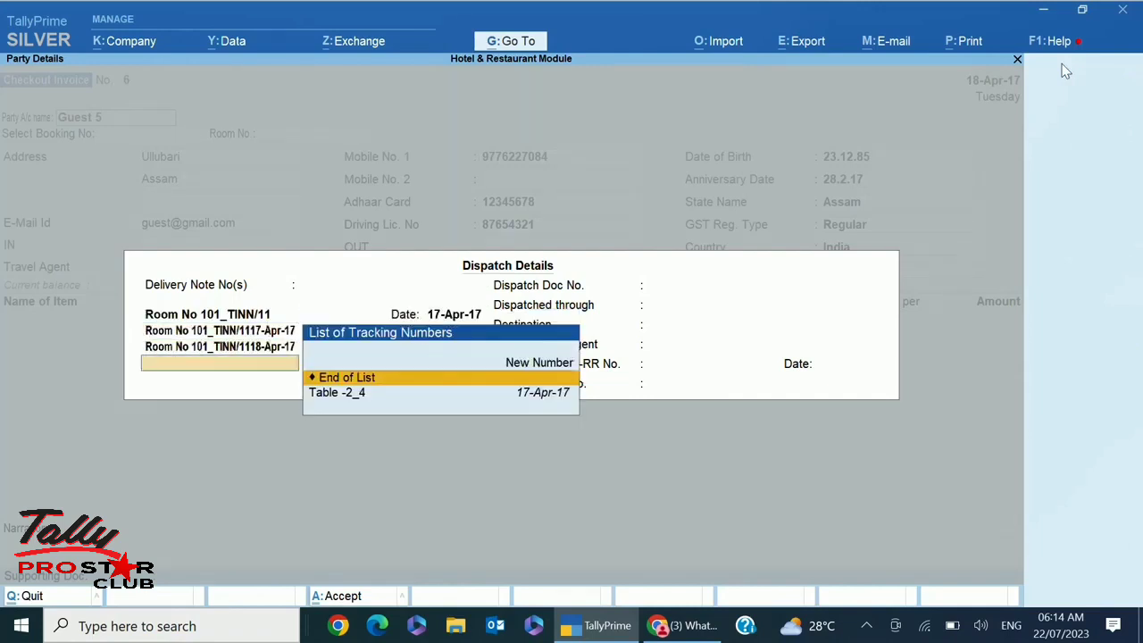
key(Down)
key(Return)
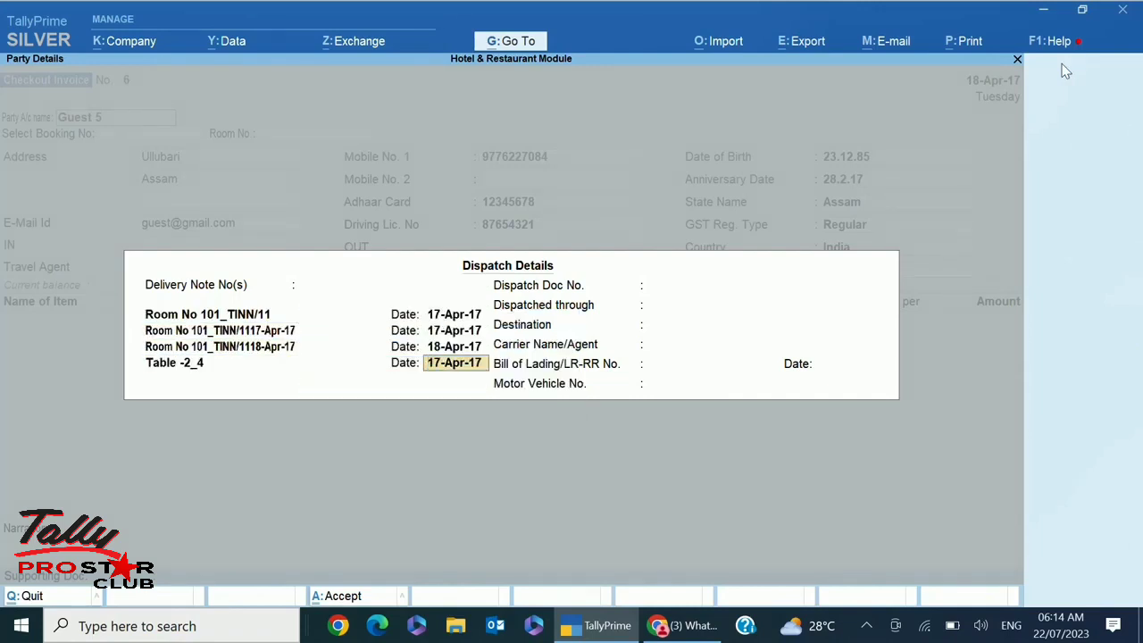
key(Return)
key(Return)
key(Return)
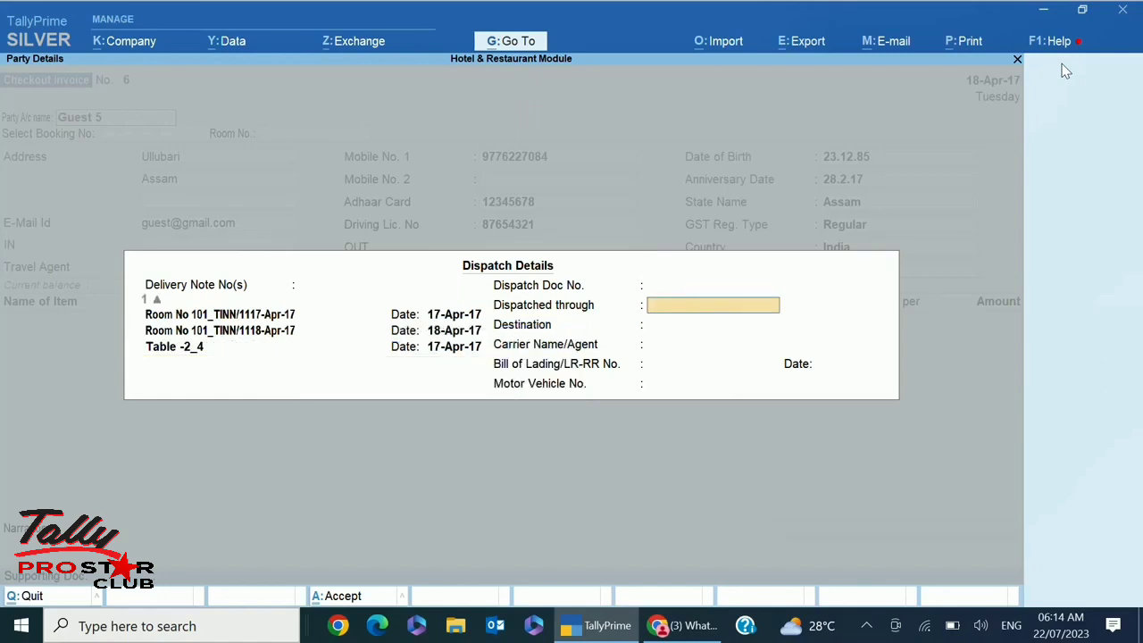
key(ctrl+a)
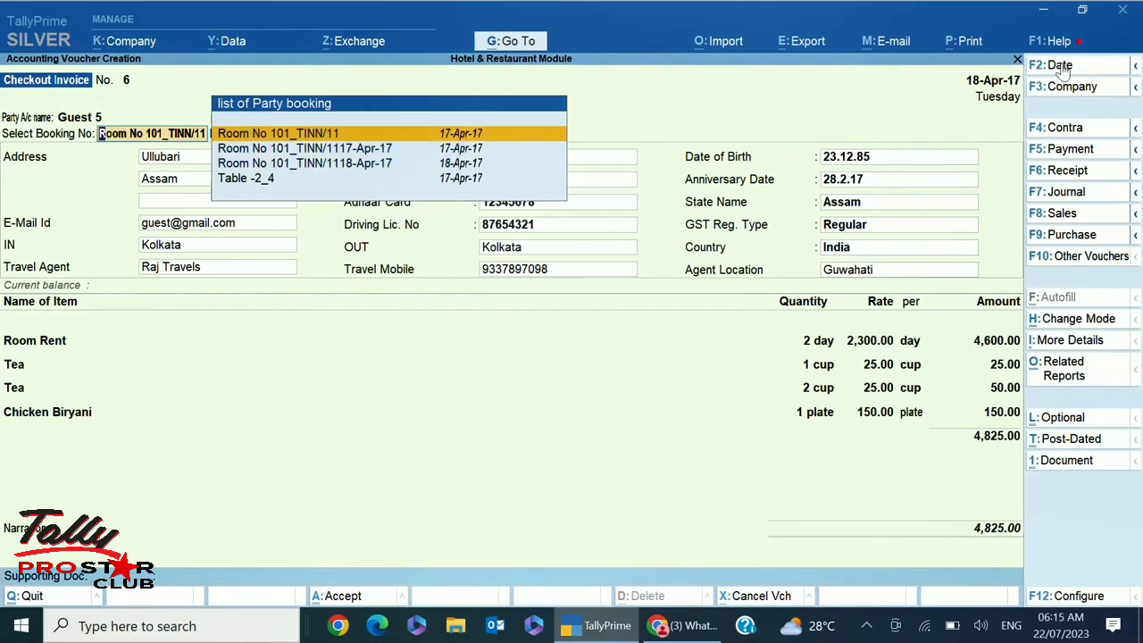
Link booking Room No 101_TINN/11, save Checkout Invoice No. 6 for 4,825.00, and quit to the gateway
key(Return)
key(Return)
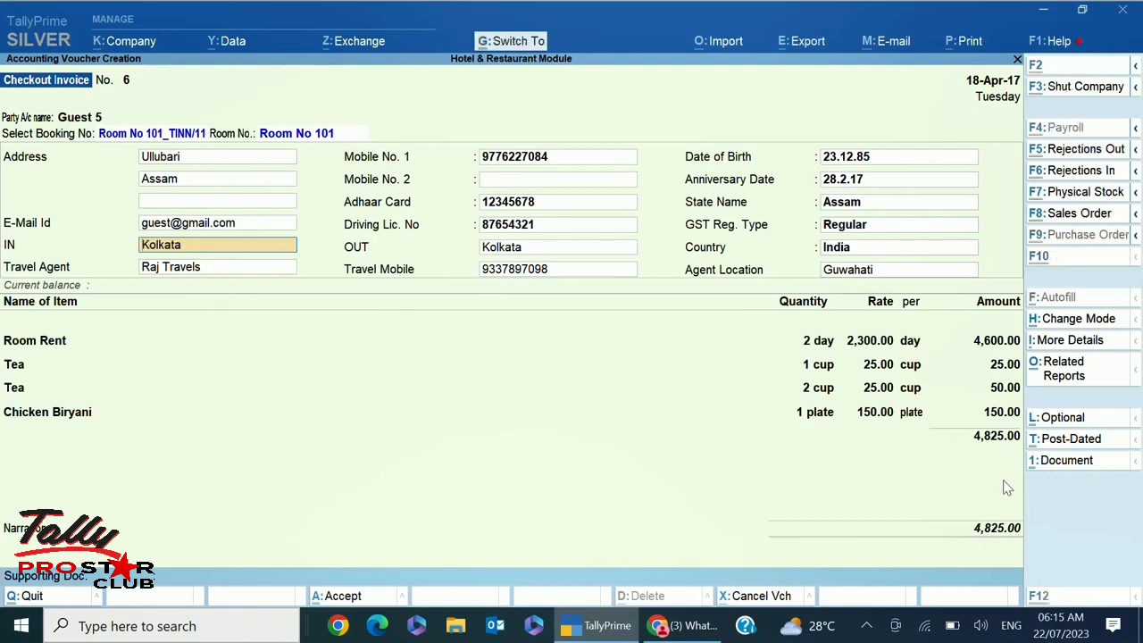
key(ctrl+a)
key(Escape)
key(y)
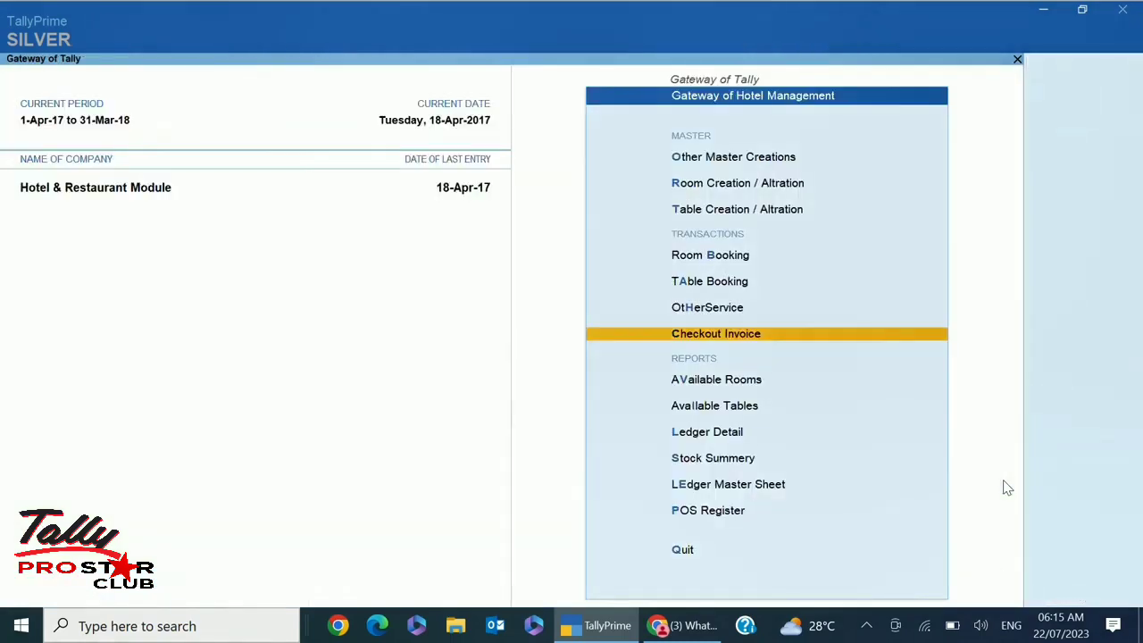
Check the Available Rooms report for 19-Apr-17, showing Rooms 101–106 all available
key(Down)
key(Return)
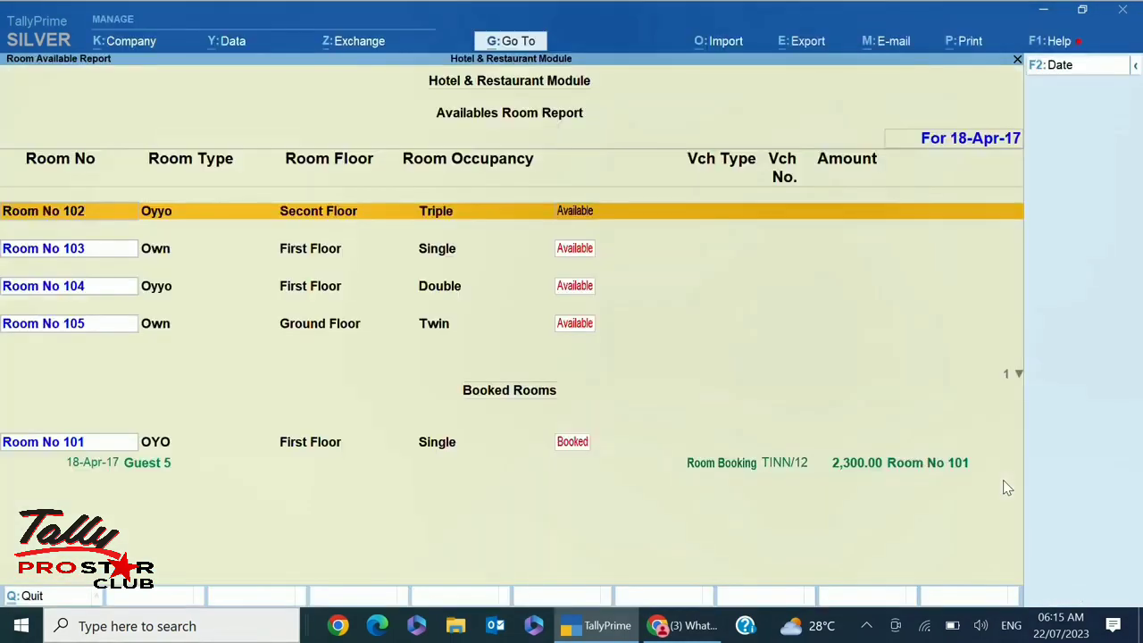
key(Down)
key(Down)
key(Down)
key(Escape)
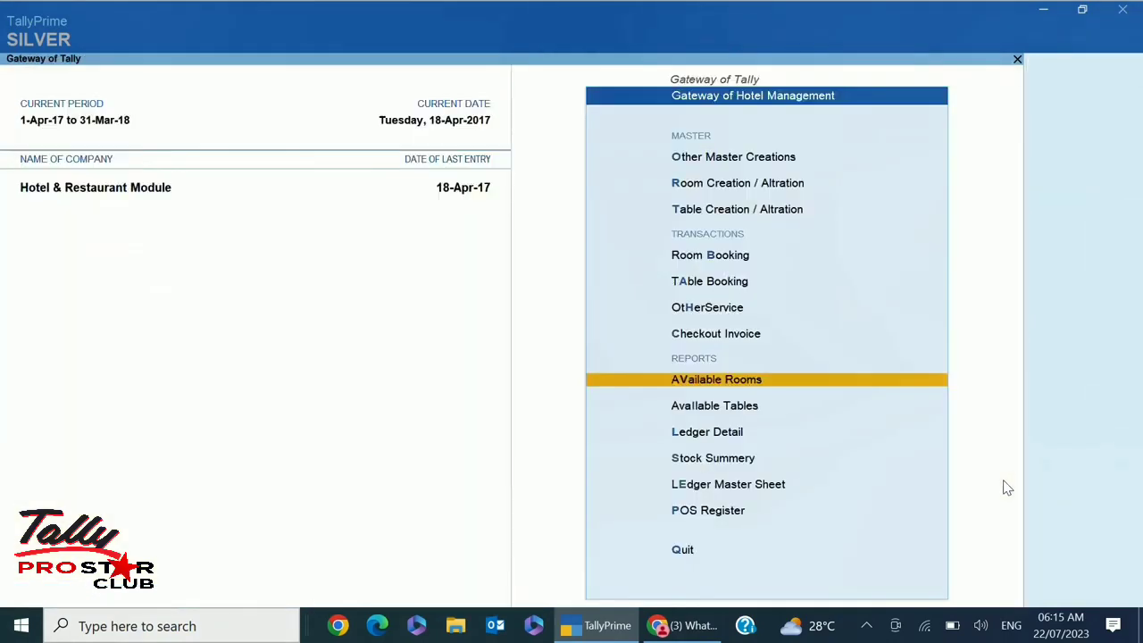
key(Return)
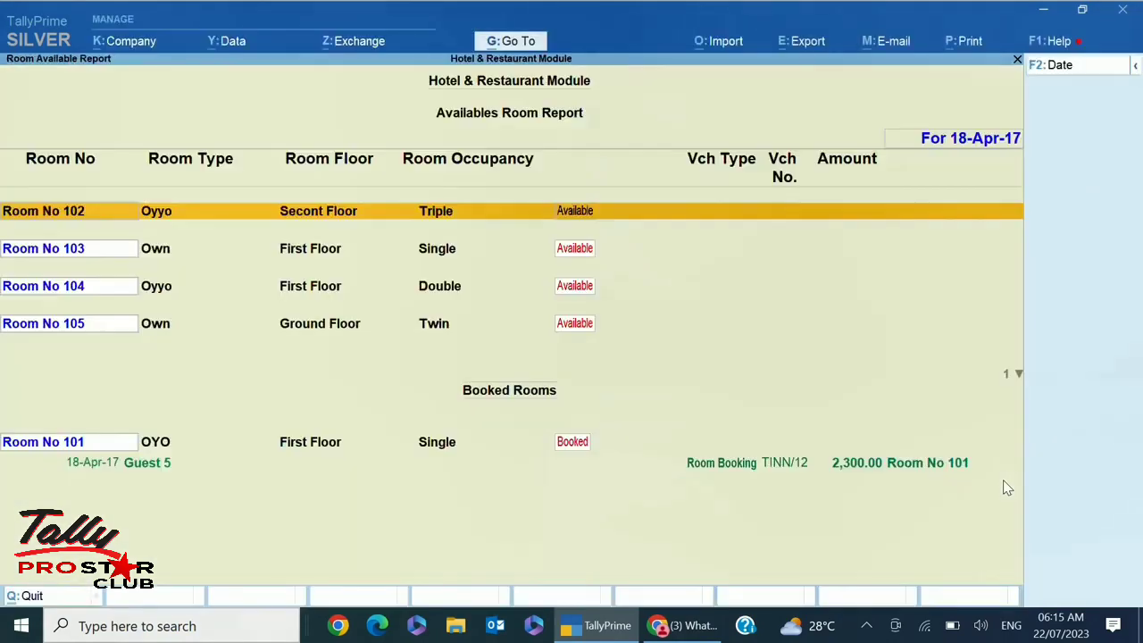
key(Down)
key(Down)
key(Down)
key(Down)
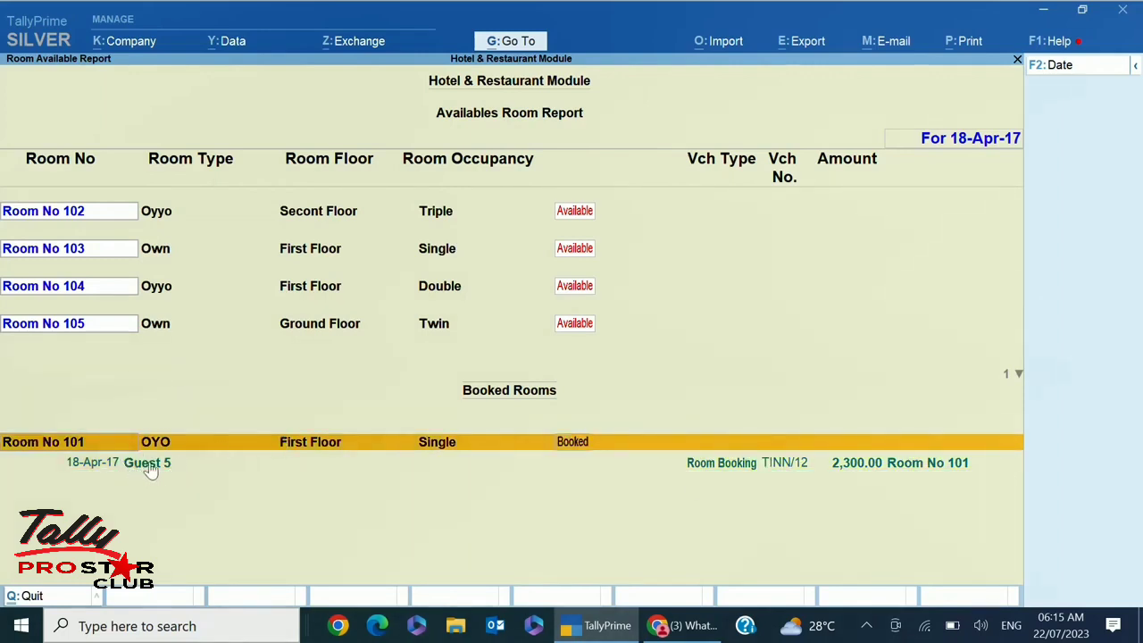
click(1057, 75)
text(19)
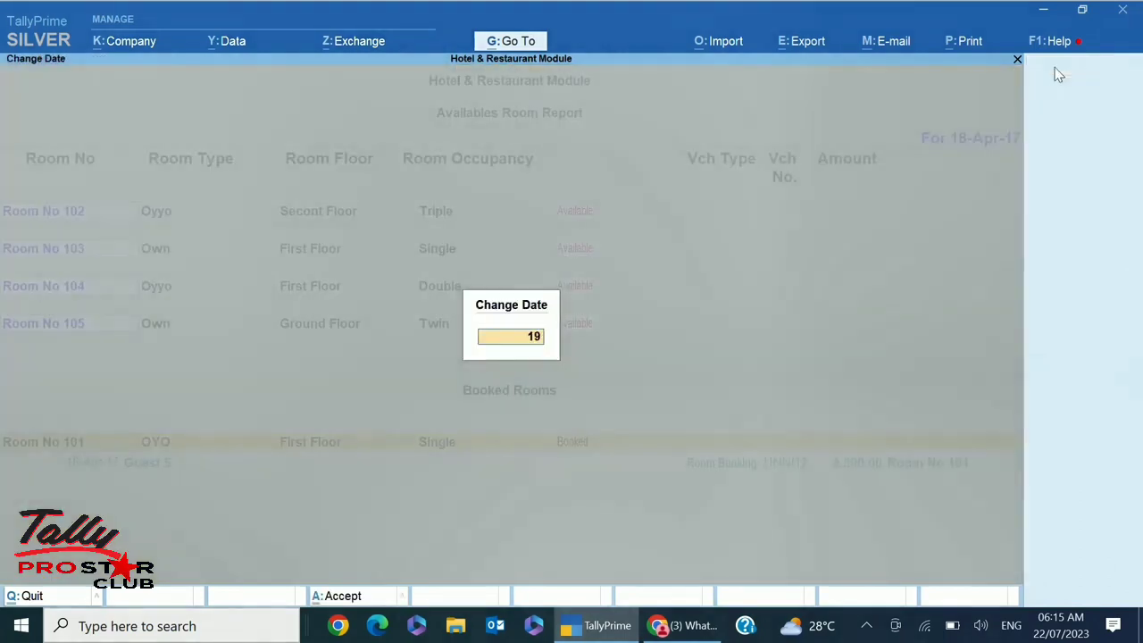
key(Return)
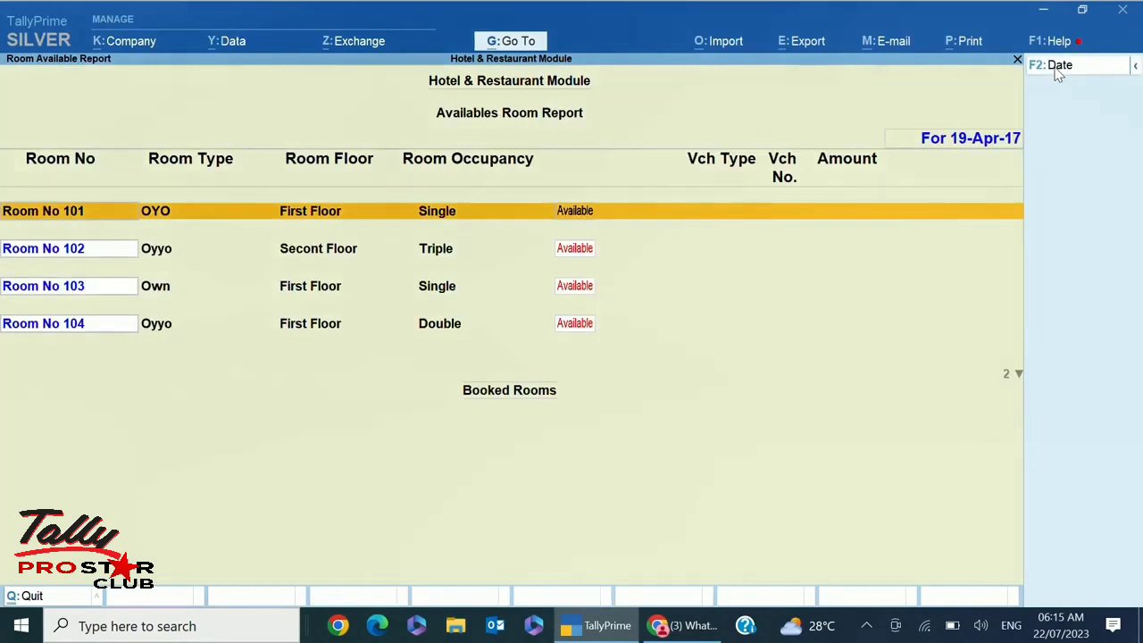
key(Down)
key(Down)
key(Down)
key(Down)
key(Down)
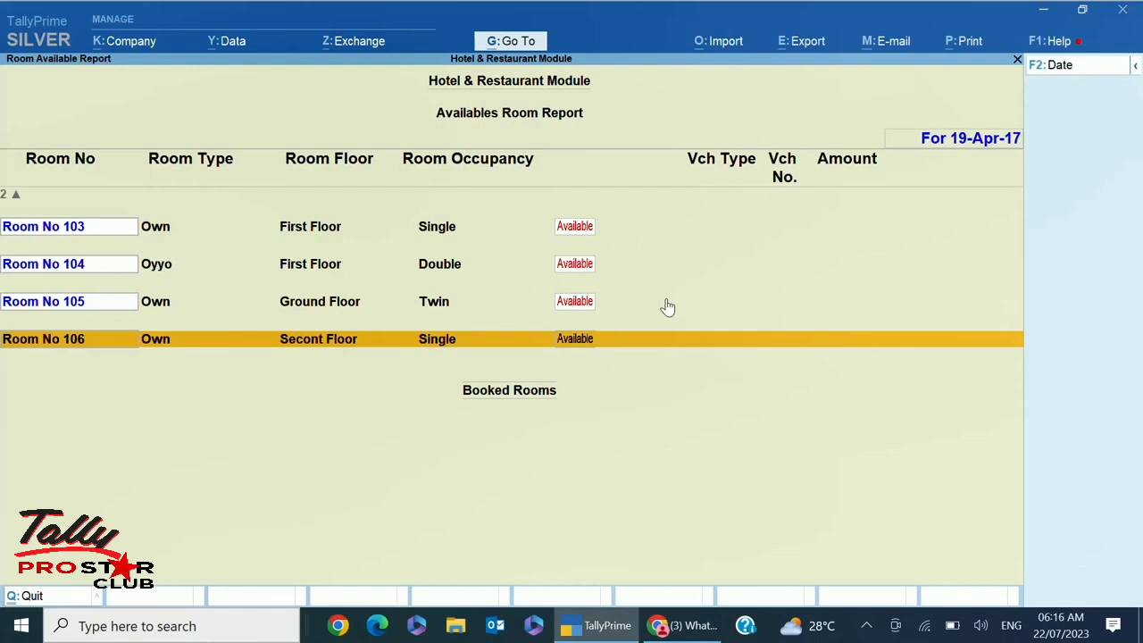
key(Escape)
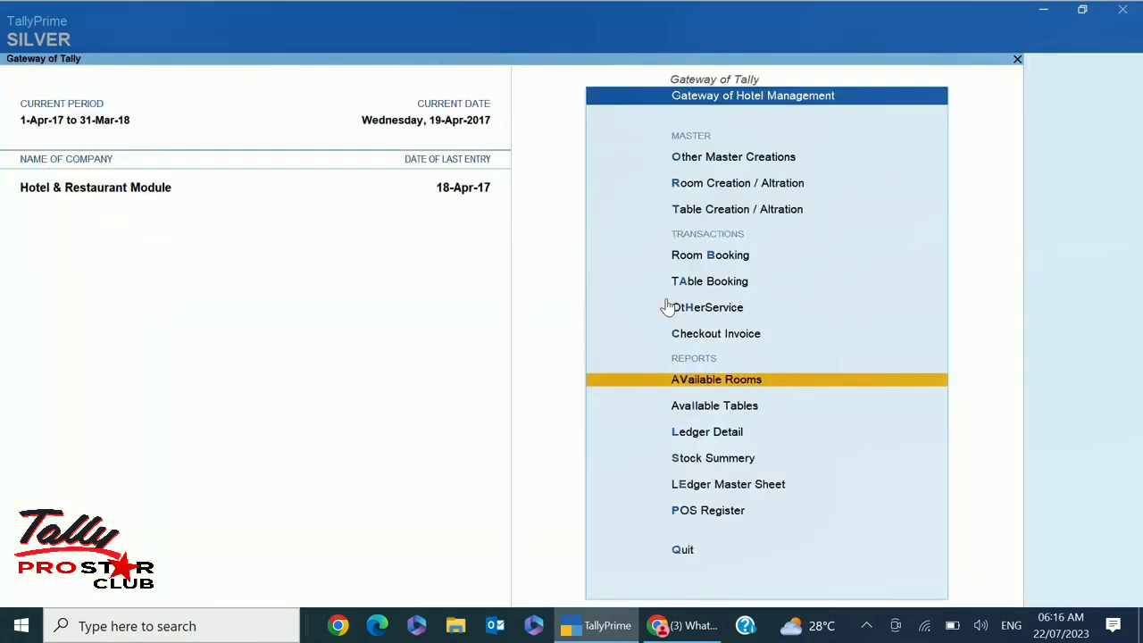
Review the Available Tables report
key(Down)
key(Return)
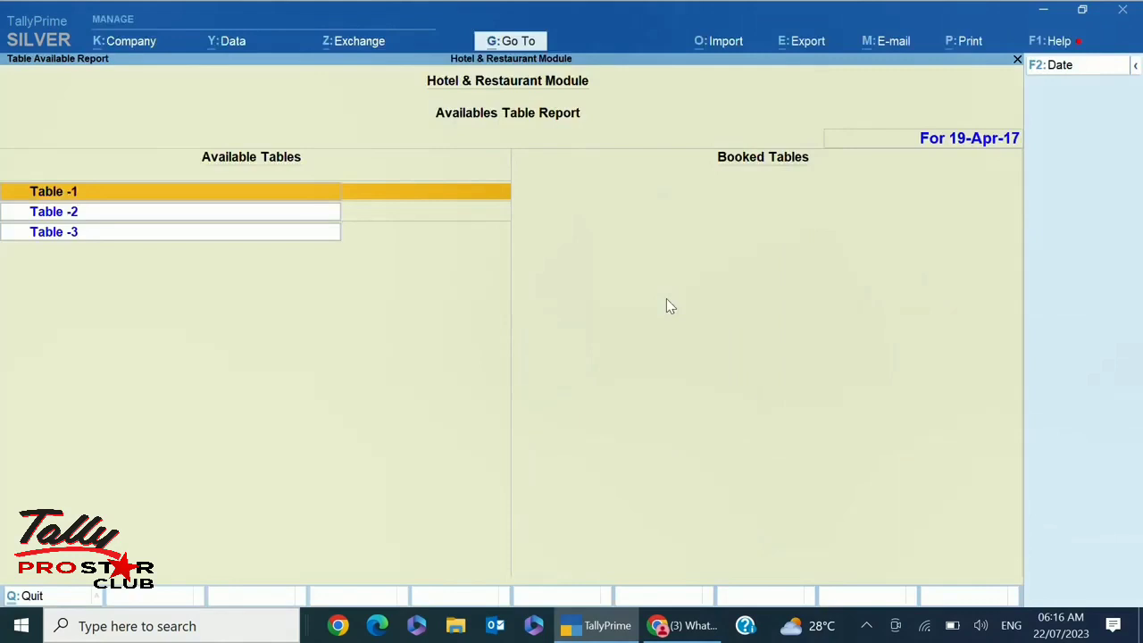
key(Down)
key(Down)
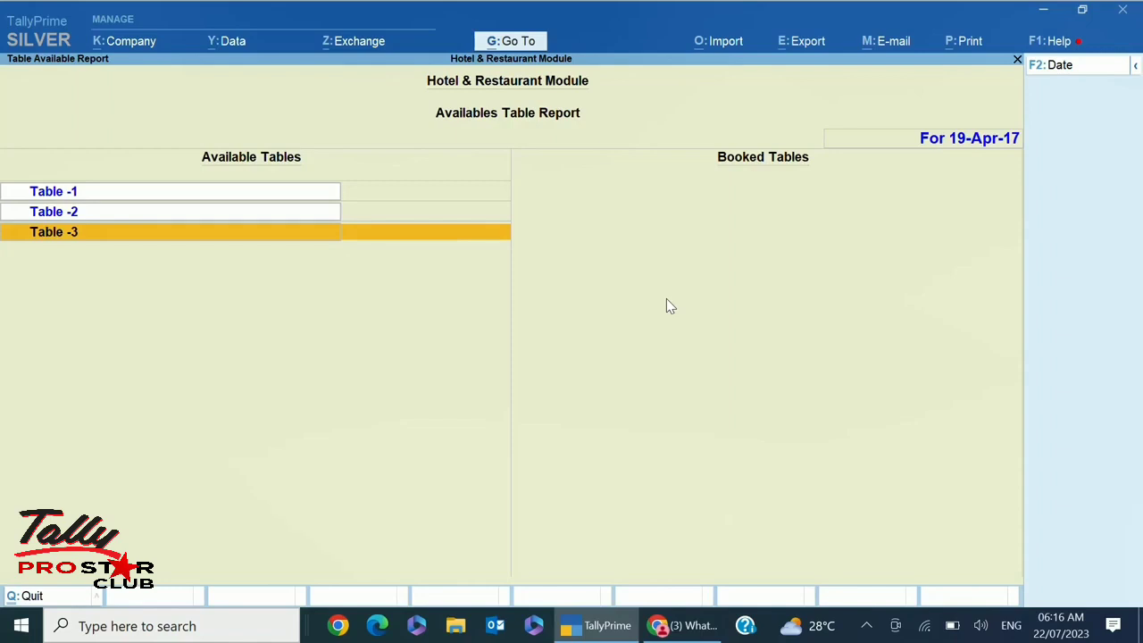
key(Escape)
Review all ledgers' contact details in the Ledger Master Sheet, then open the POS Voucher Register
key(Down)
key(Down)
key(Down)
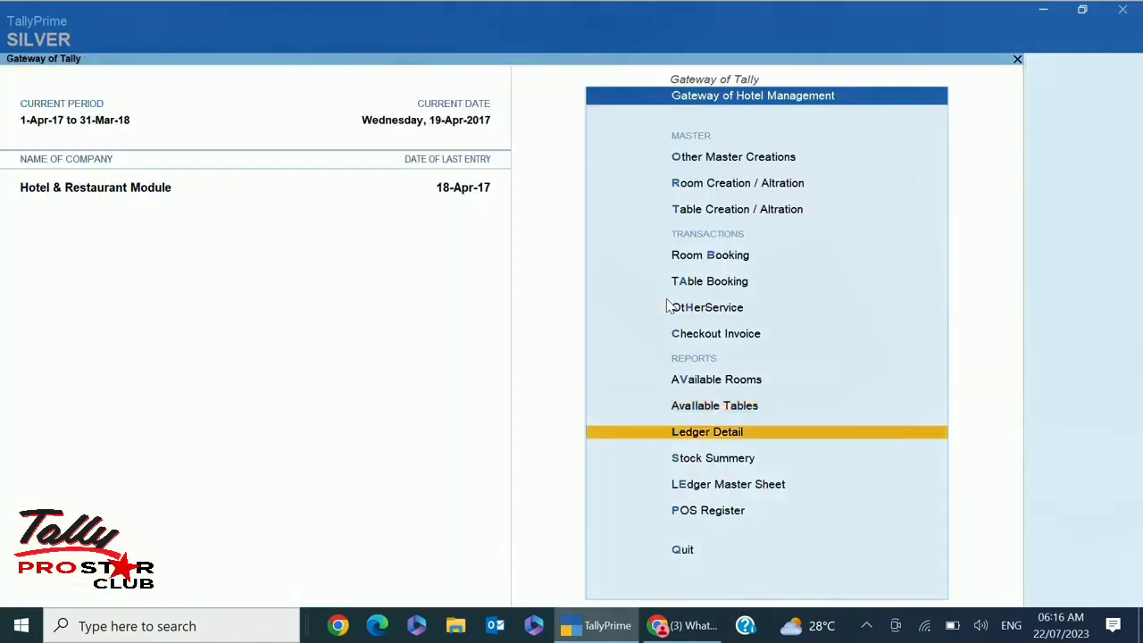
key(Return)
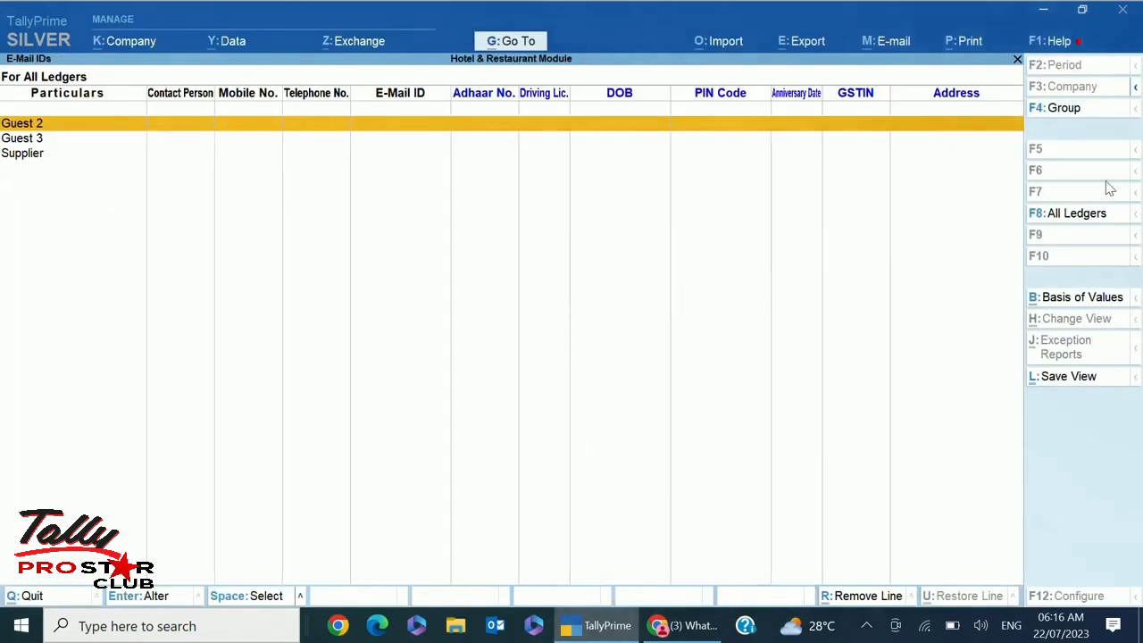
click(1078, 214)
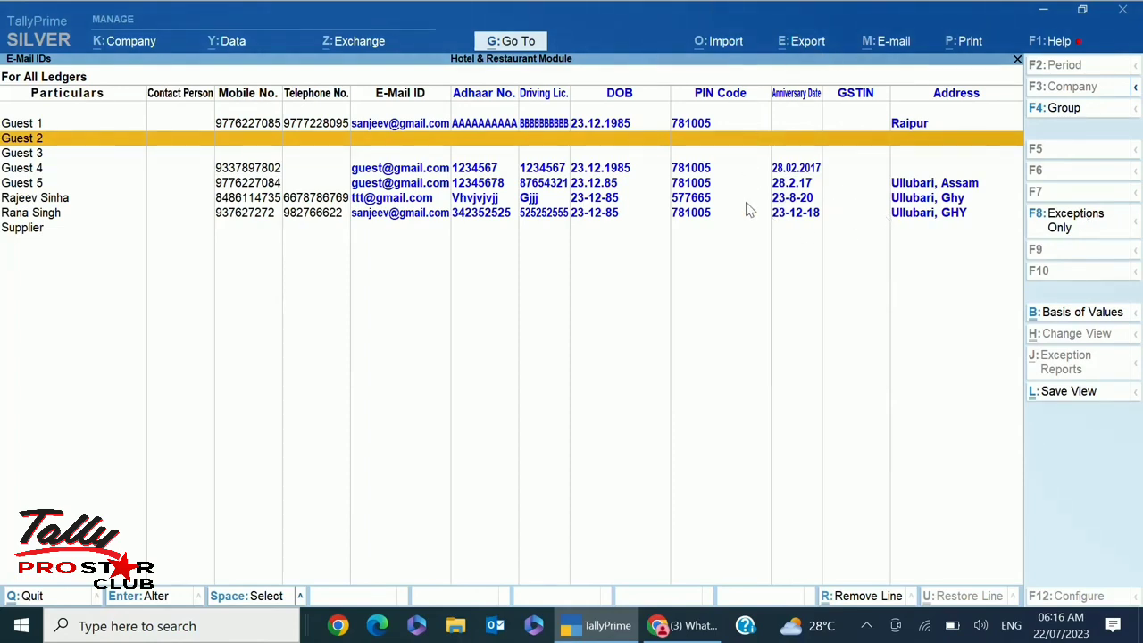
key(Escape)
key(Down)
key(Return)
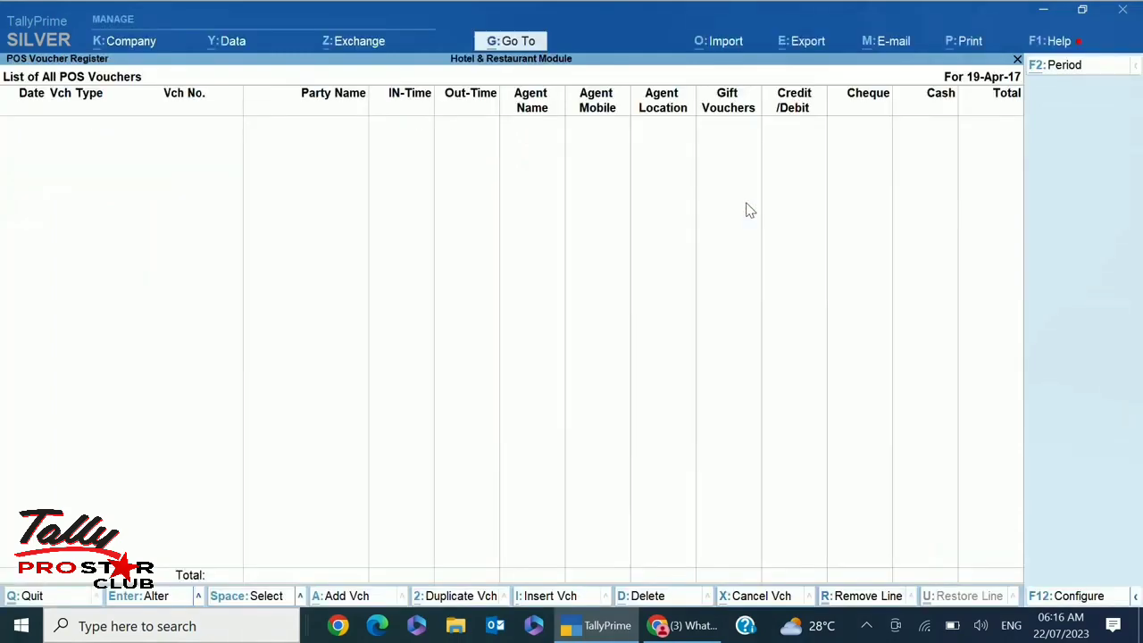
Set the POS register period to 1–18 Apr-17 and review its seven vouchers totalling 2,400.00
key(alt+F2)
text(1)
key(Return)
key(Return)
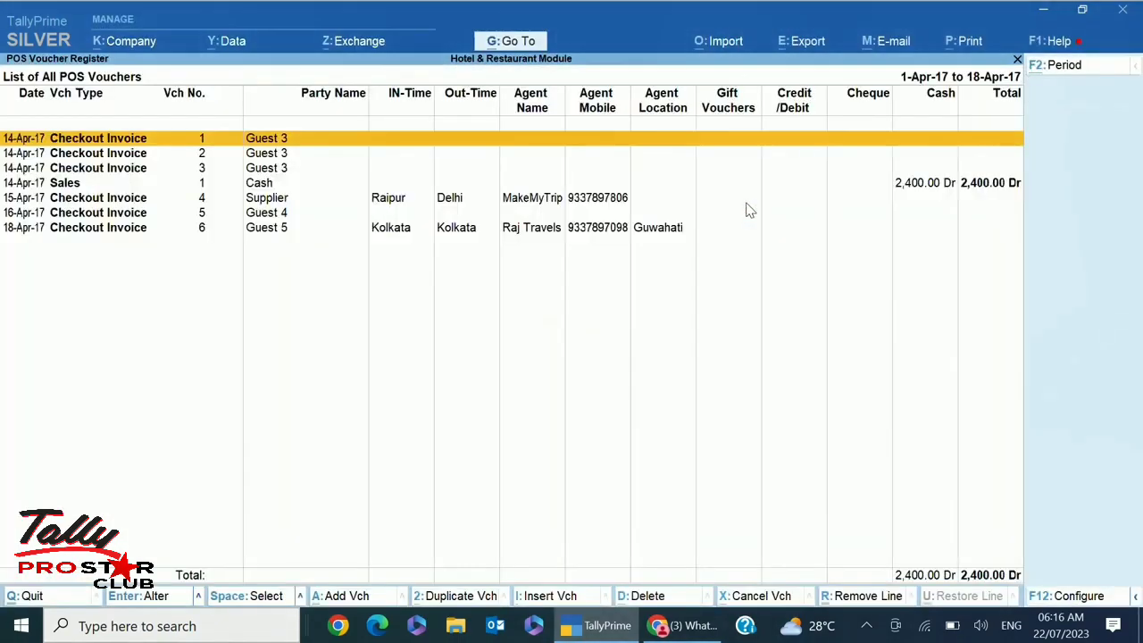
key(Down)
key(Down)
key(Down)
key(Down)
key(Down)
key(Down)
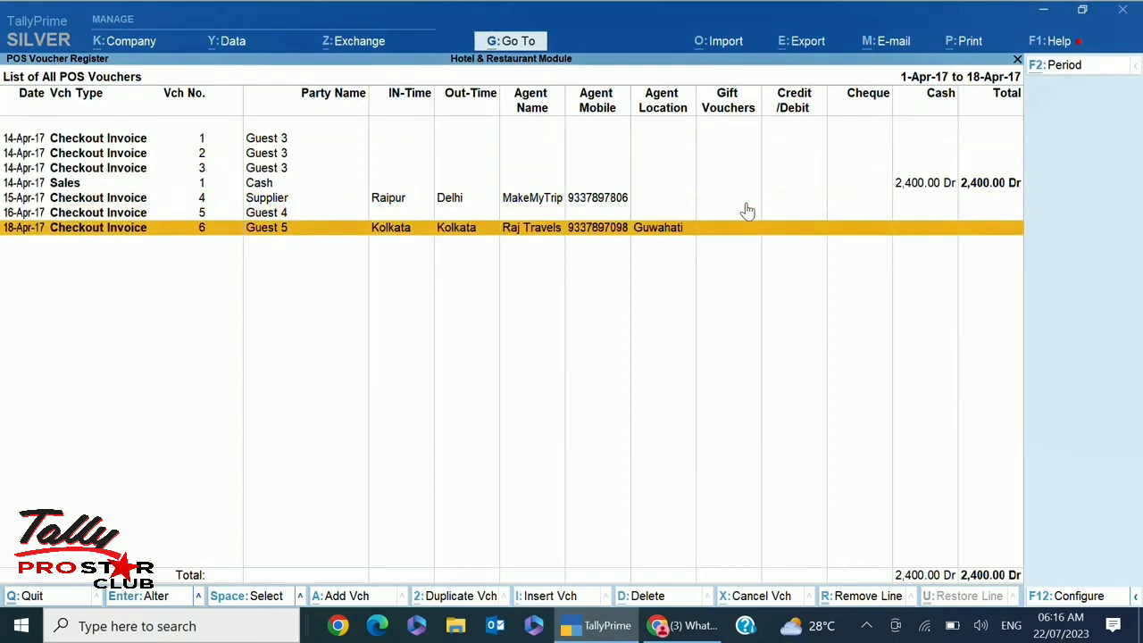
key(Up)
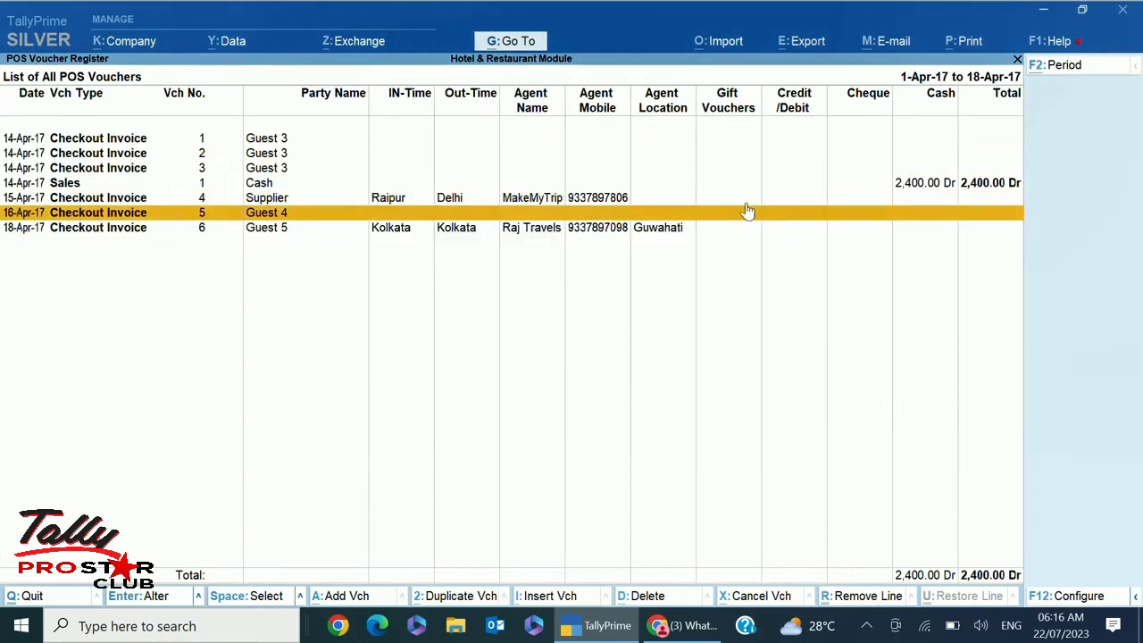
key(Escape)
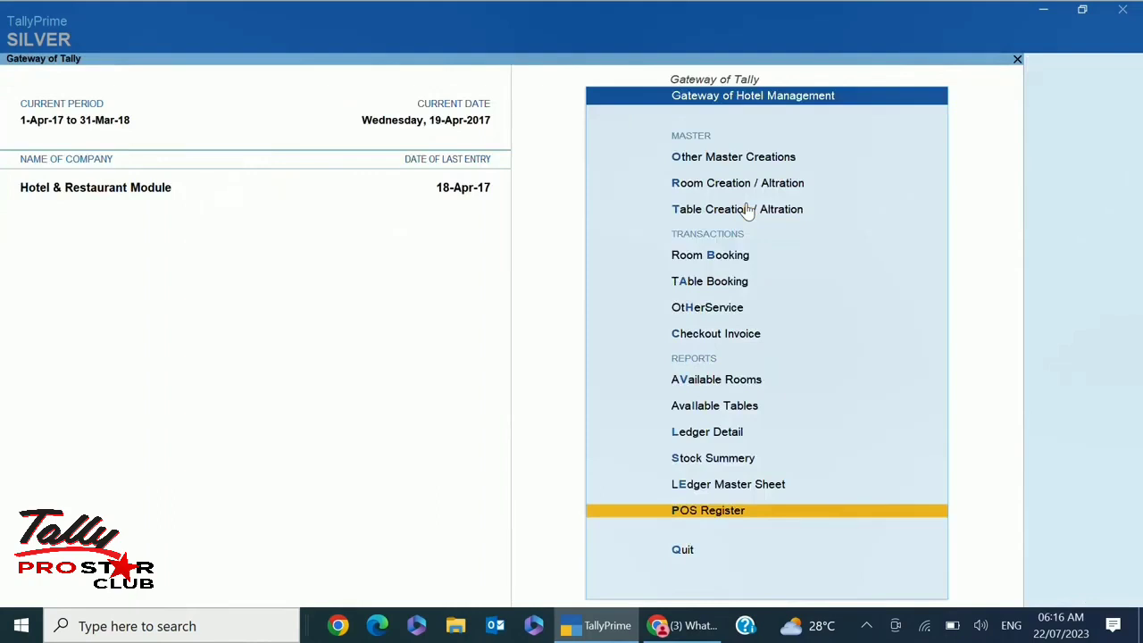